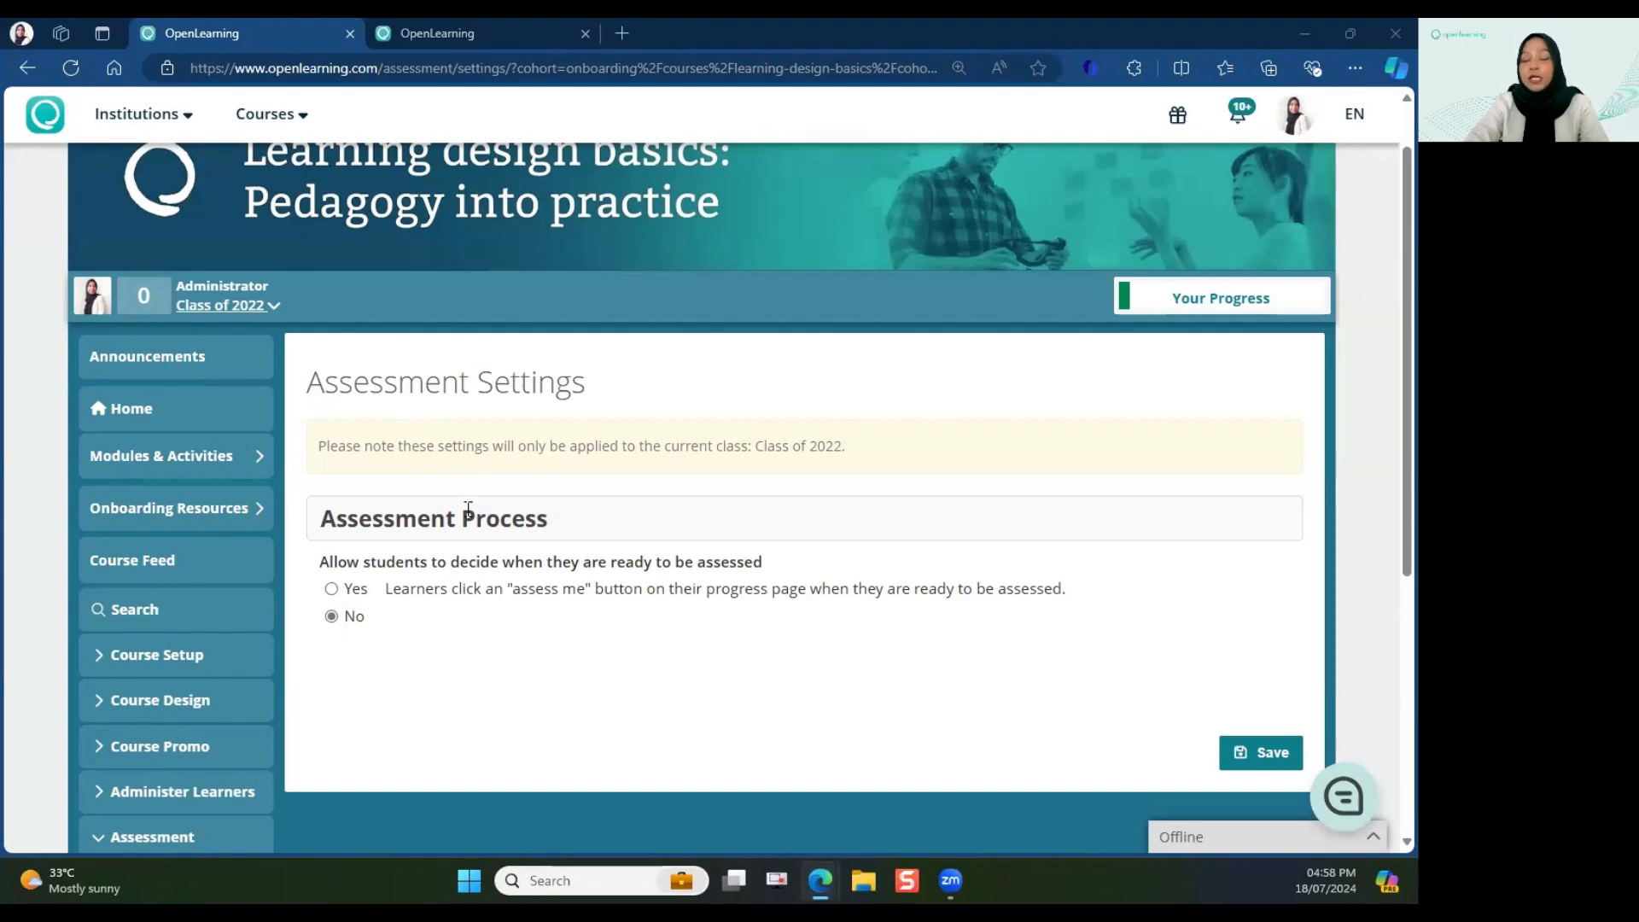
- Try letting students decide when they are ready to be assessed, check the progress page, and restore the setting to No
left_click(351, 590)
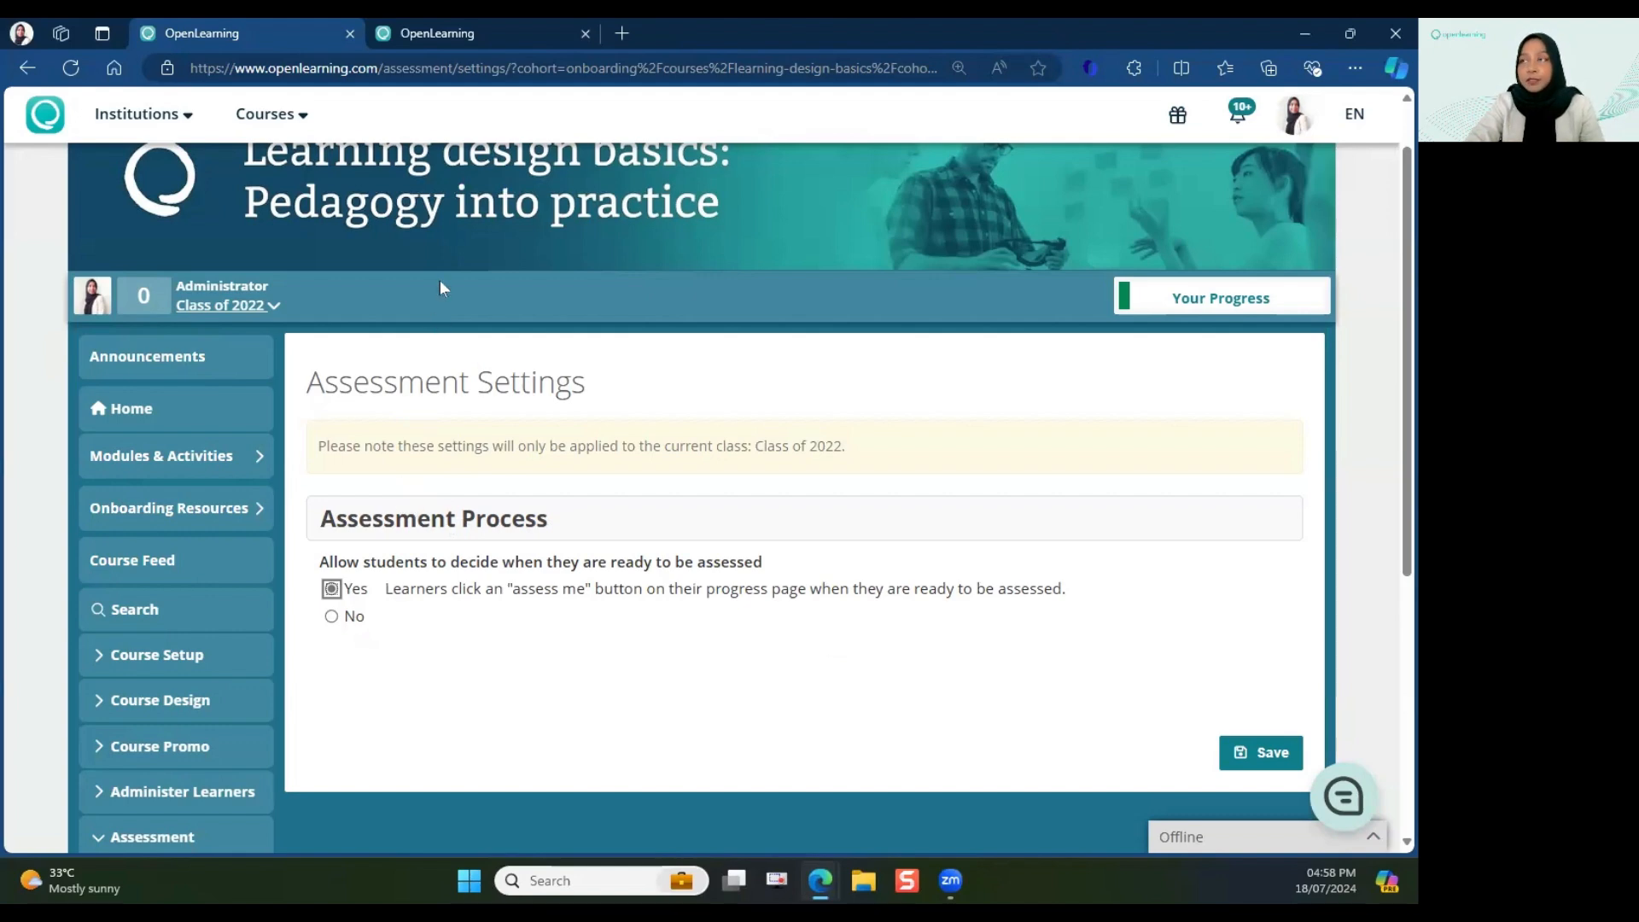
left_click(478, 33)
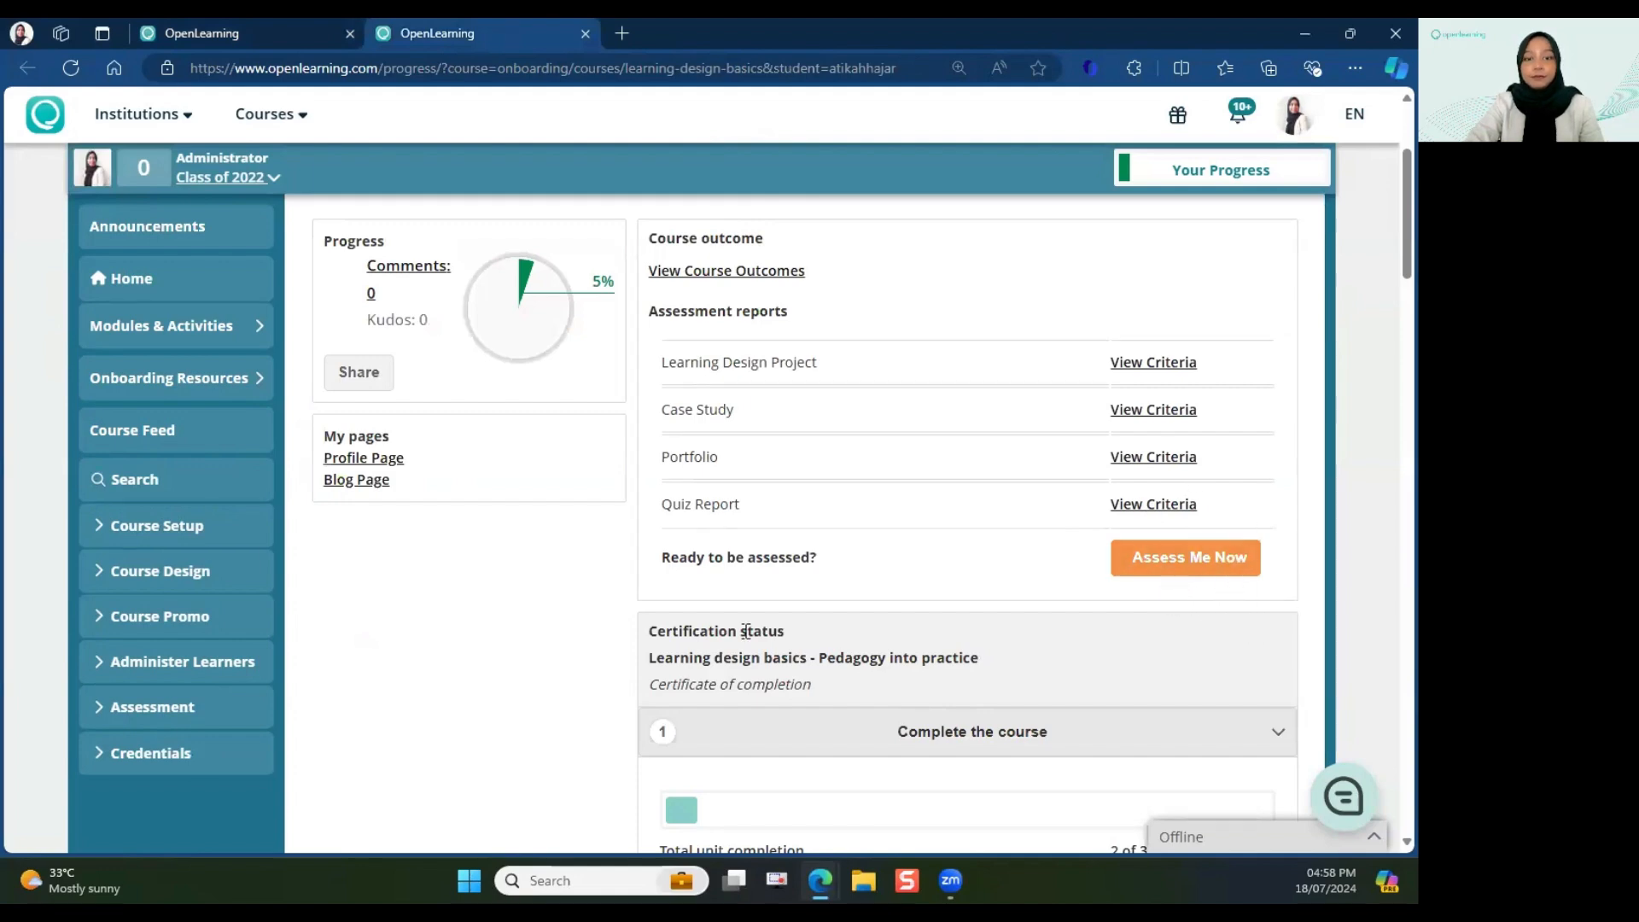
left_click(273, 24)
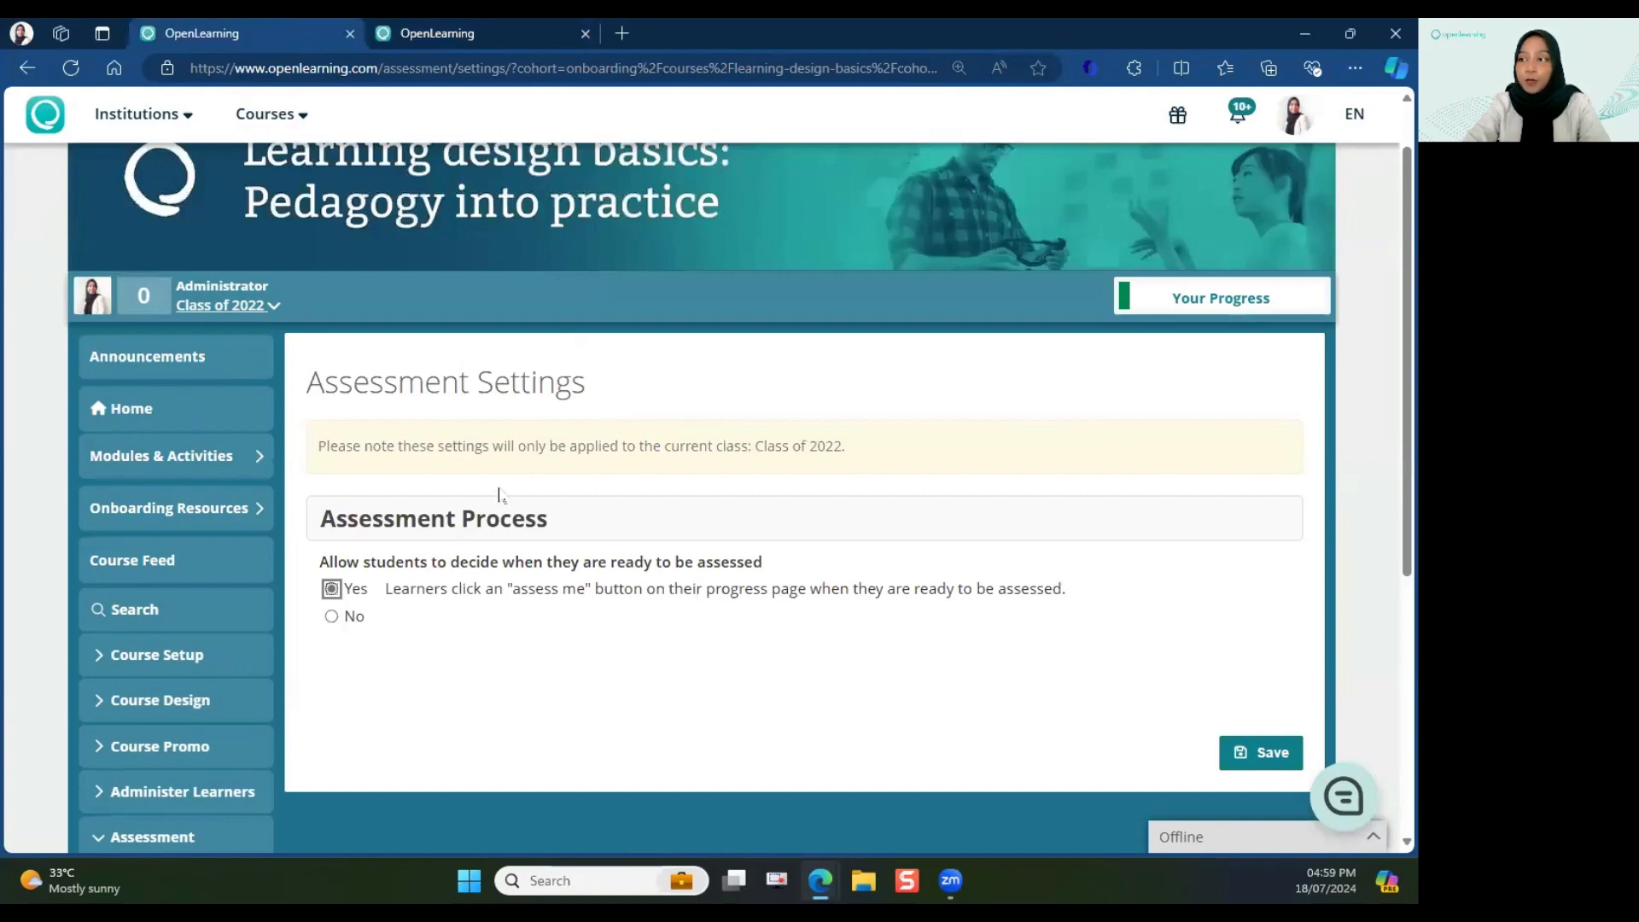
left_click(357, 624)
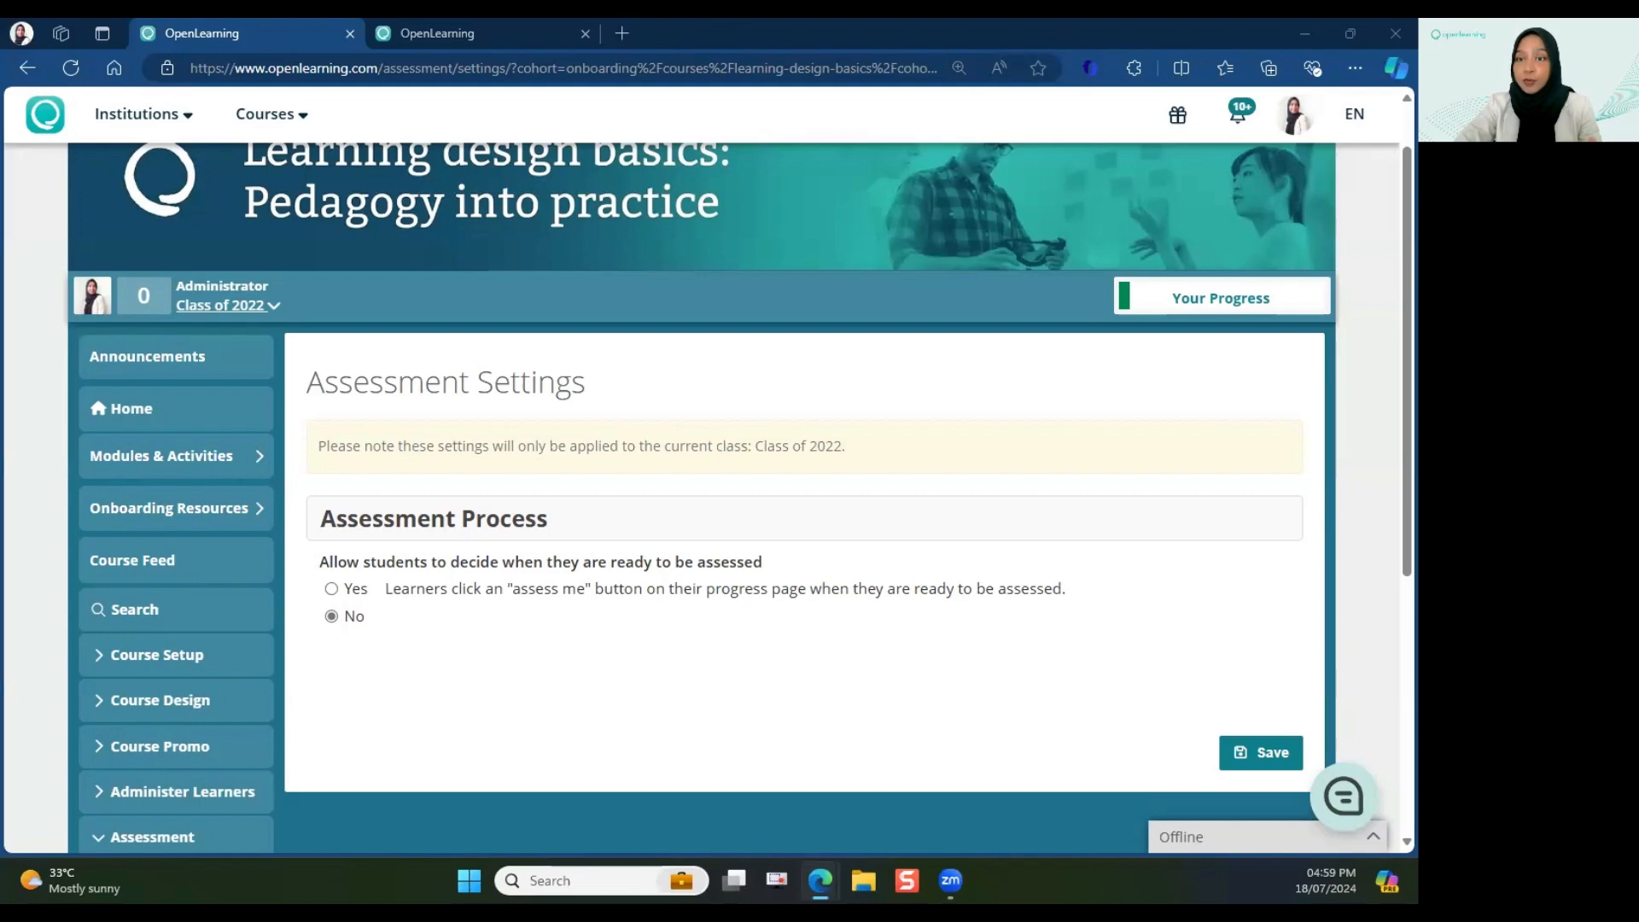
- Open the assessment report design page and review the existing reports, their visibility and their weights
scroll(300, 488, "down", 3)
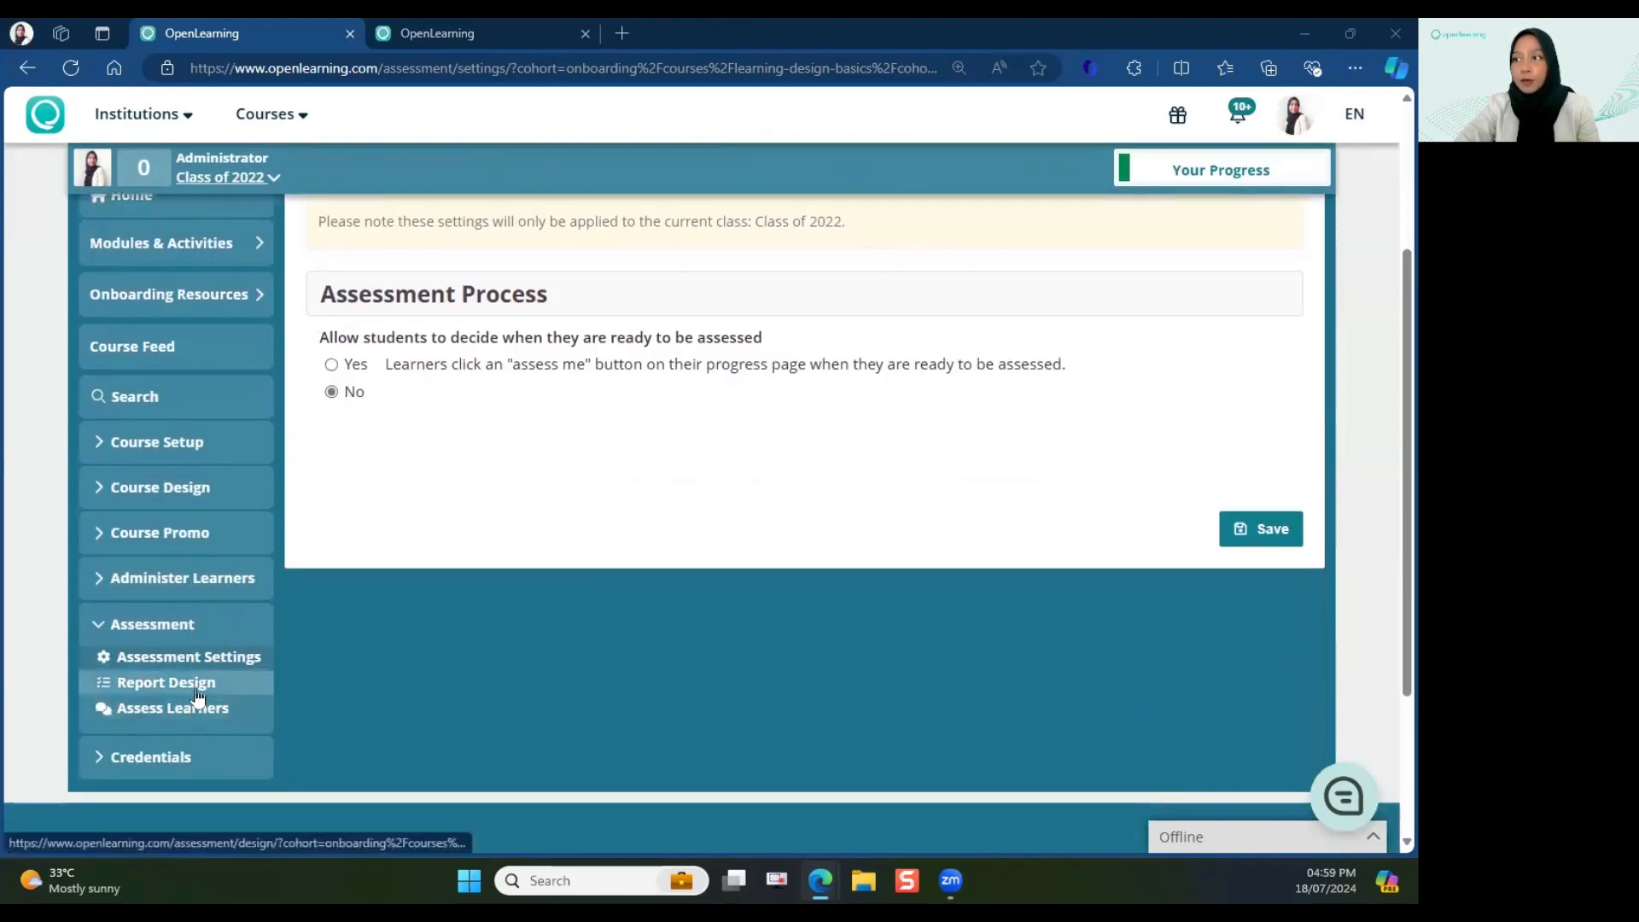
left_click(196, 686)
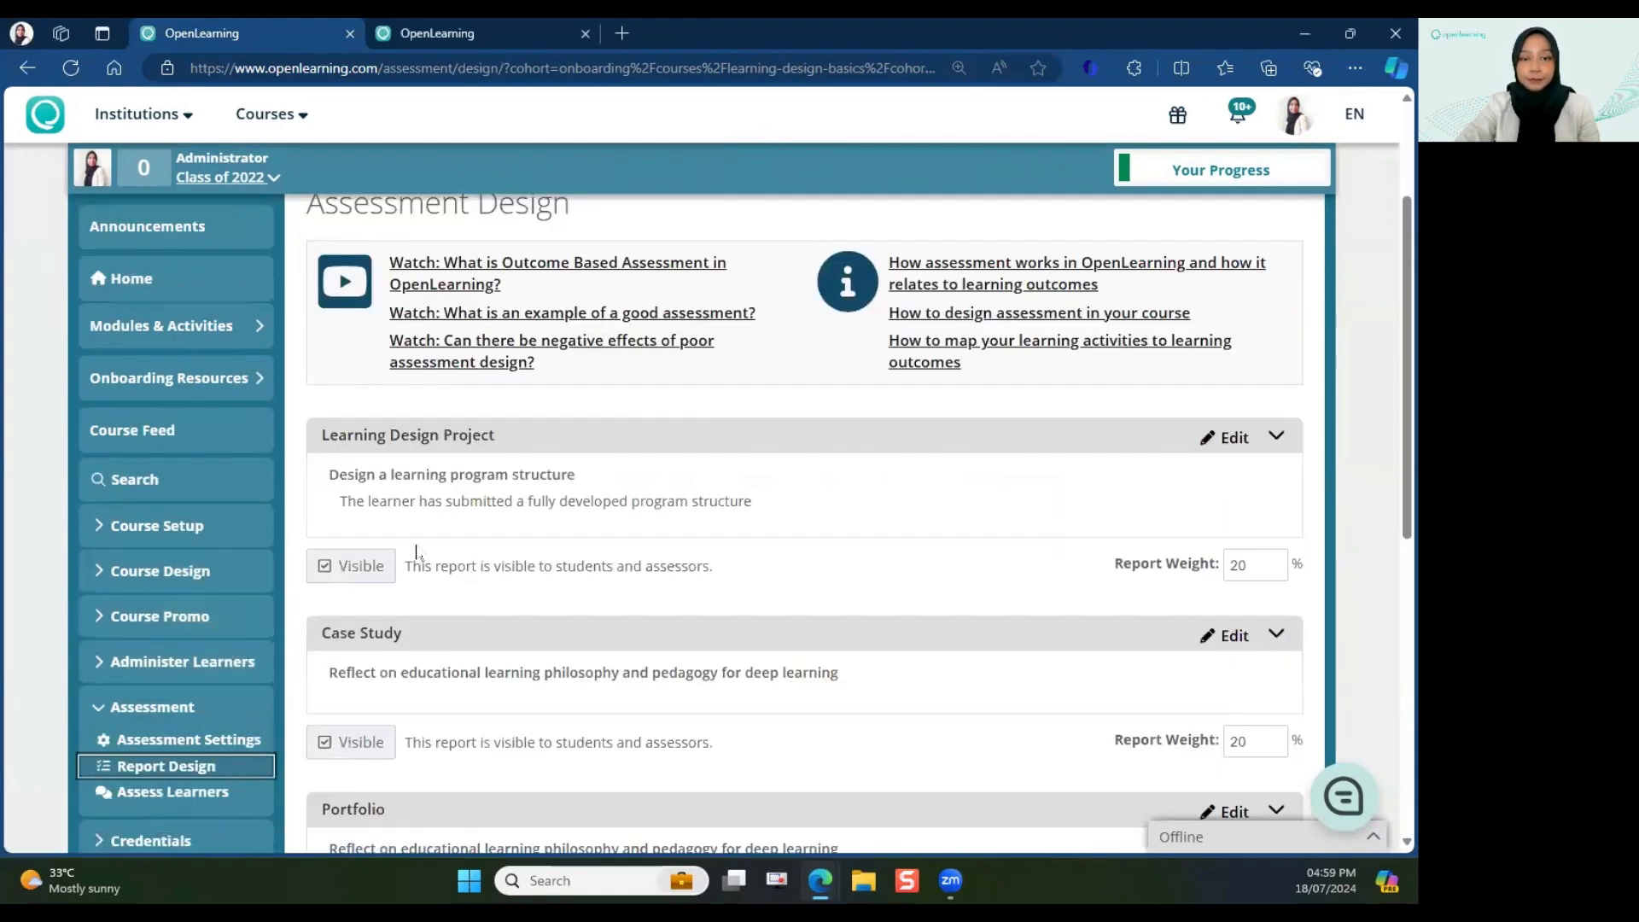
scroll(417, 551, "down", 3)
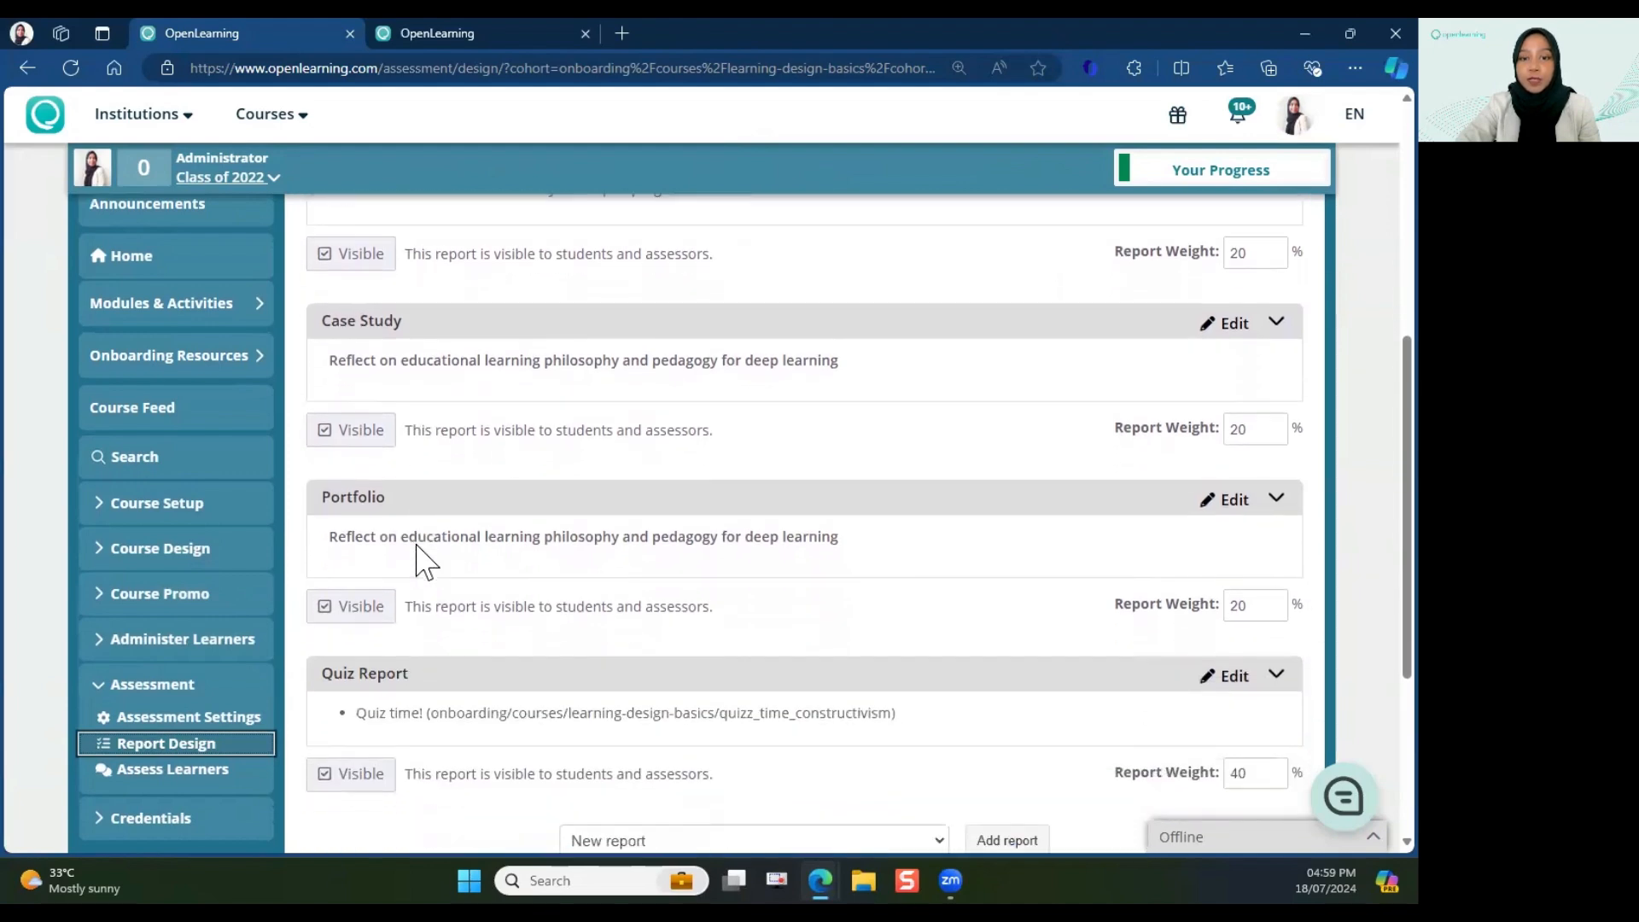
scroll(416, 559, "down", 2)
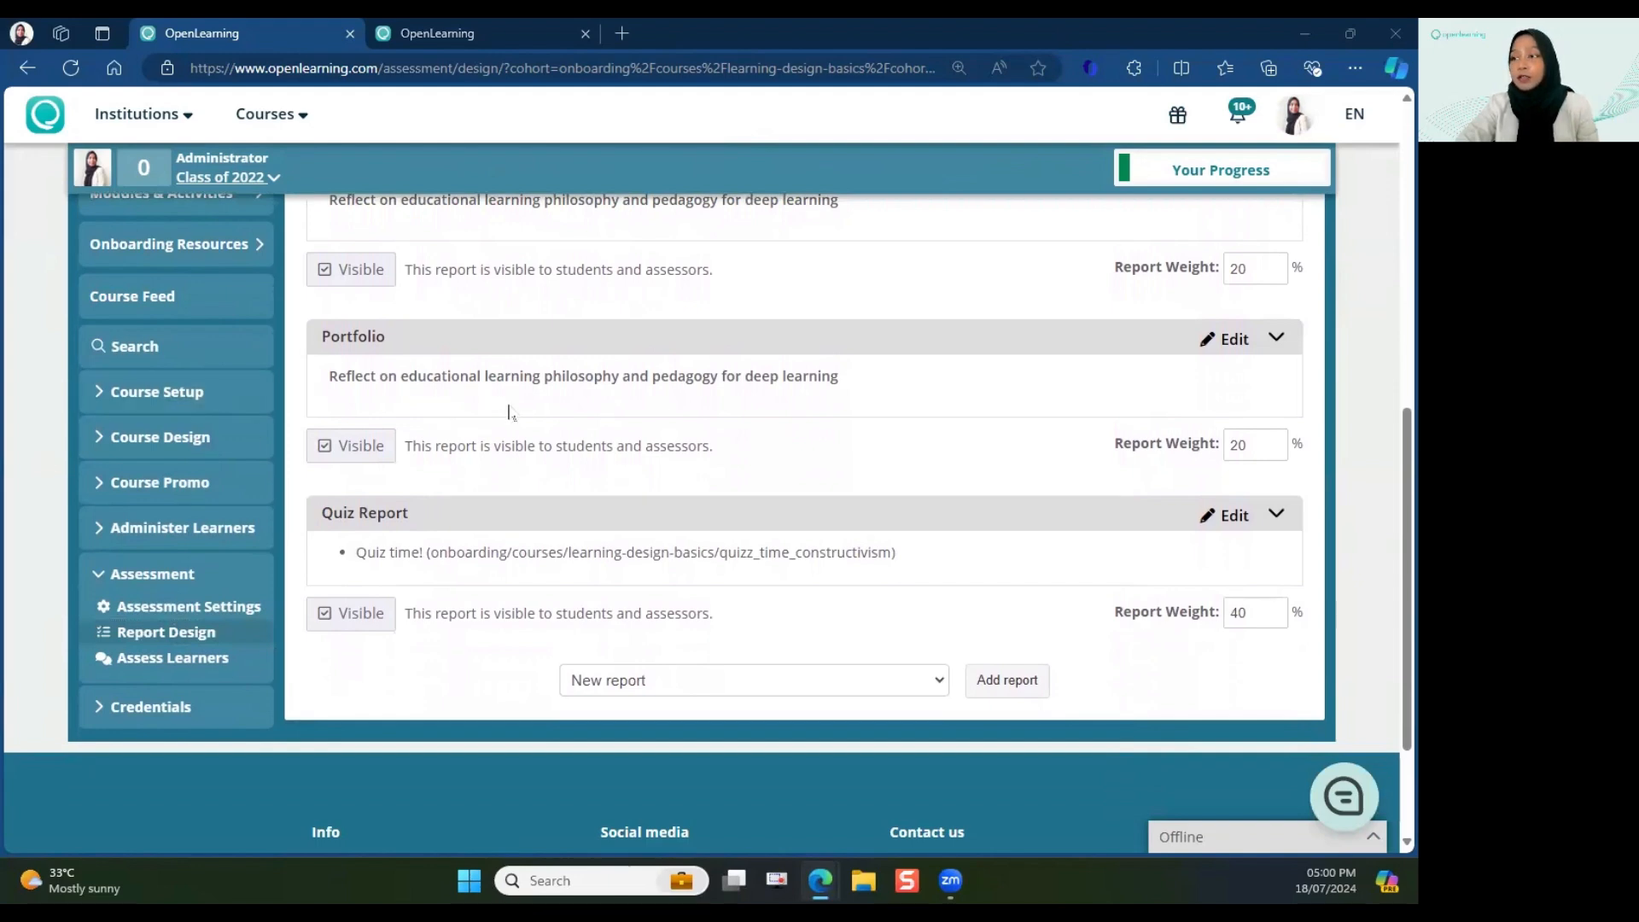
scroll(512, 413, "down", 1)
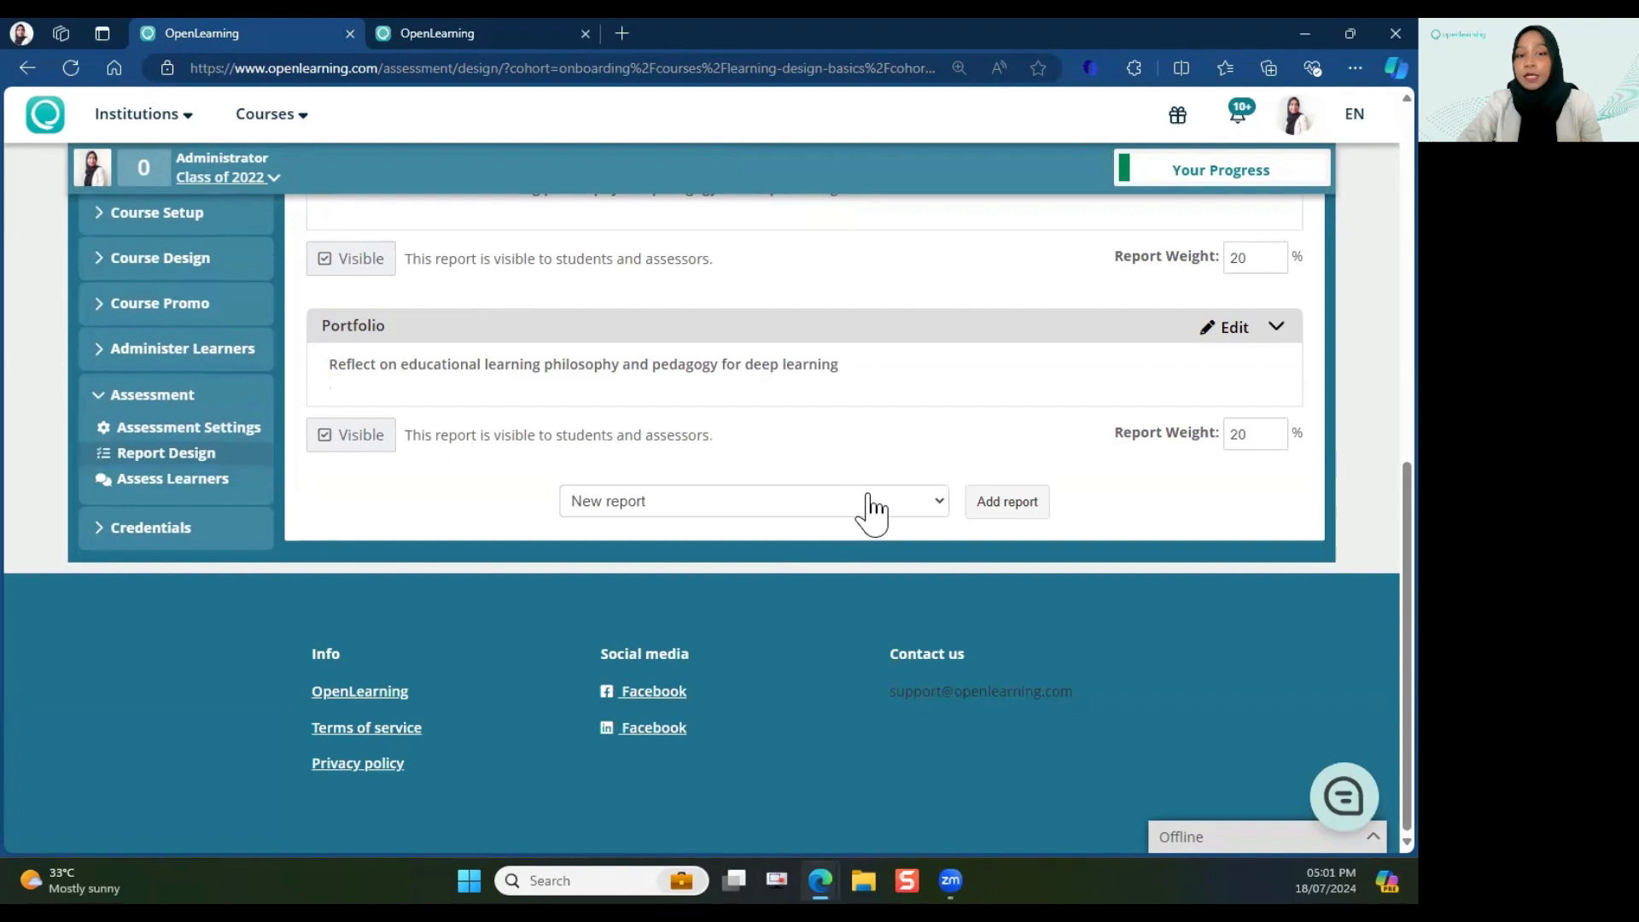
- Add a new quiz report to the assessment design
left_click(868, 499)
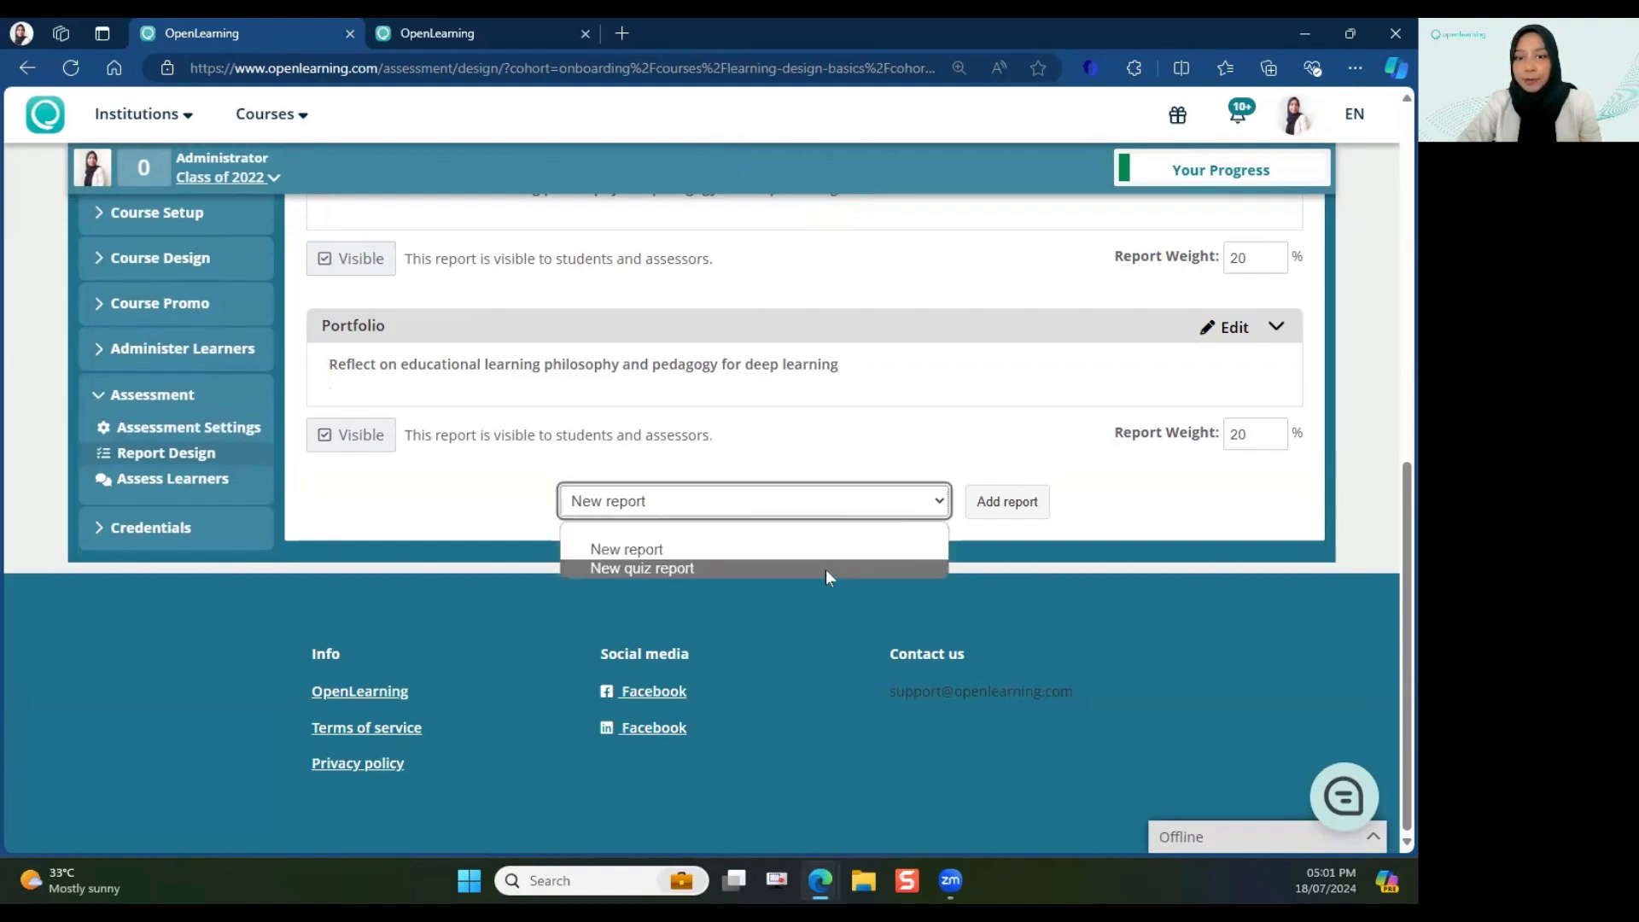
left_click(827, 570)
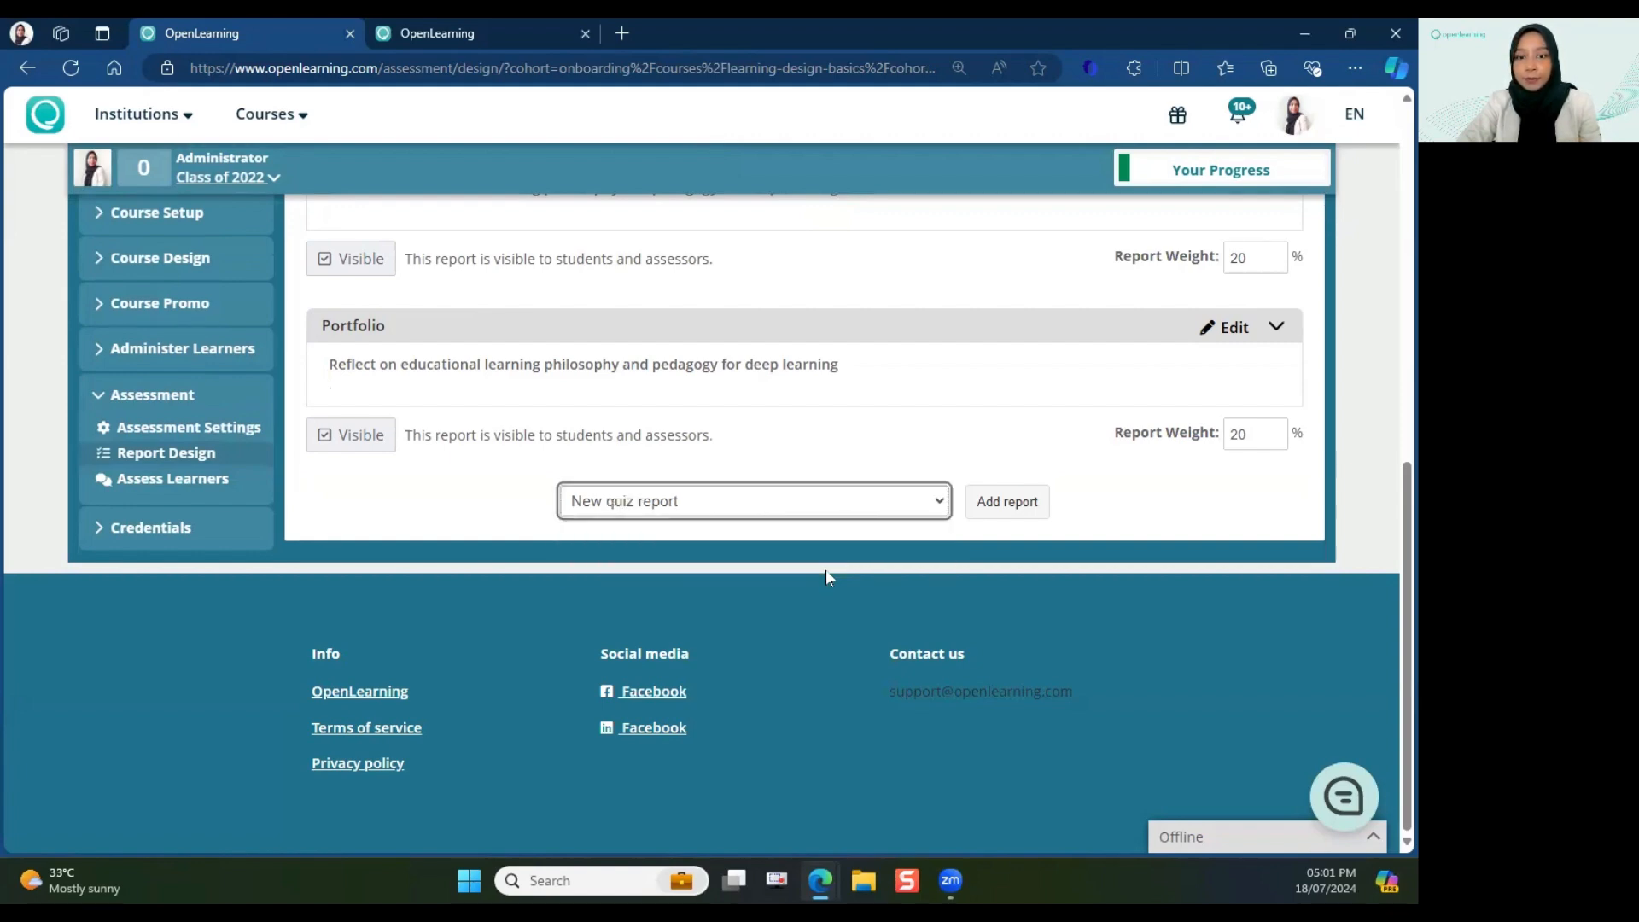
left_click(1011, 507)
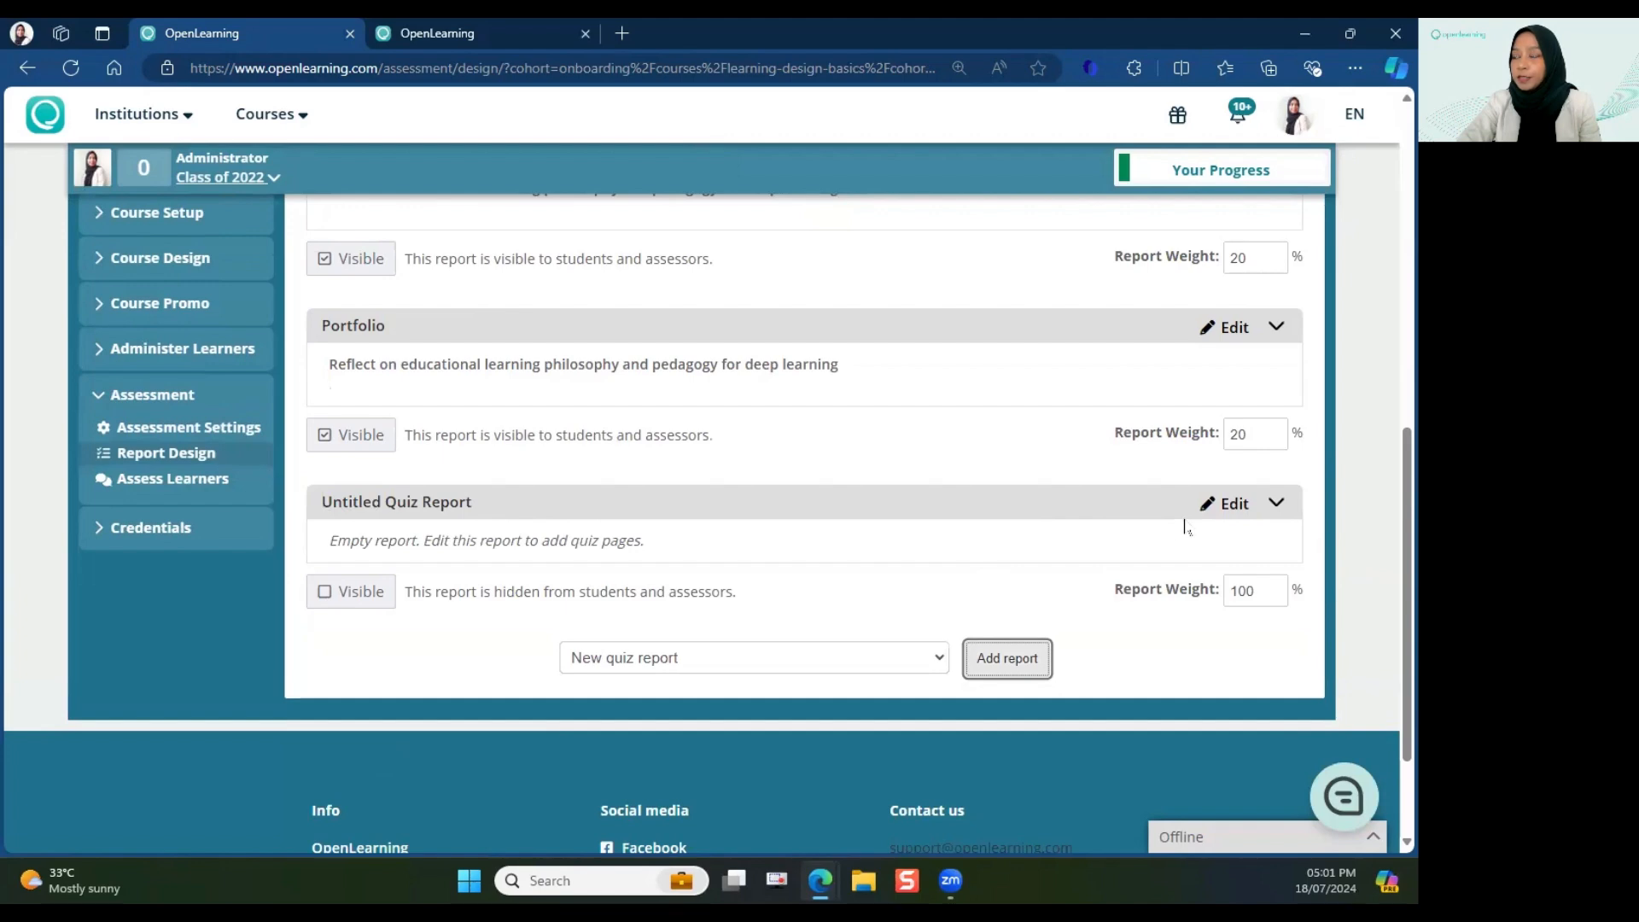
- Open the untitled quiz report for editing and shorten its title to "Quiz Report"
left_click(1232, 508)
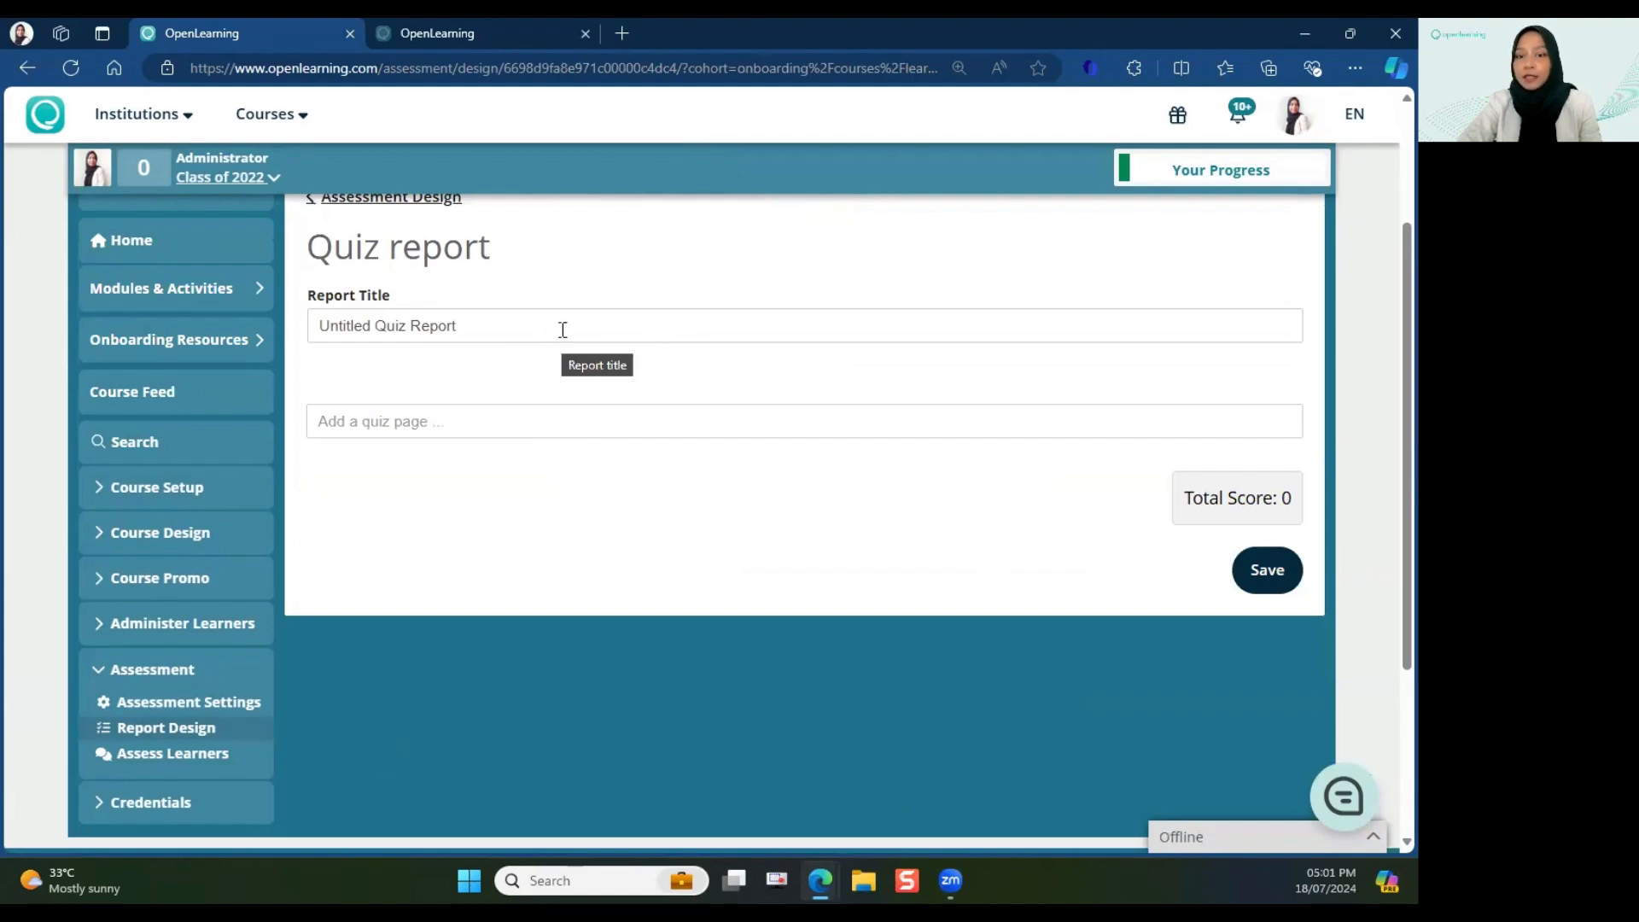
left_click_drag(371, 325, 294, 332)
key("BackSpace")
key("Delete")
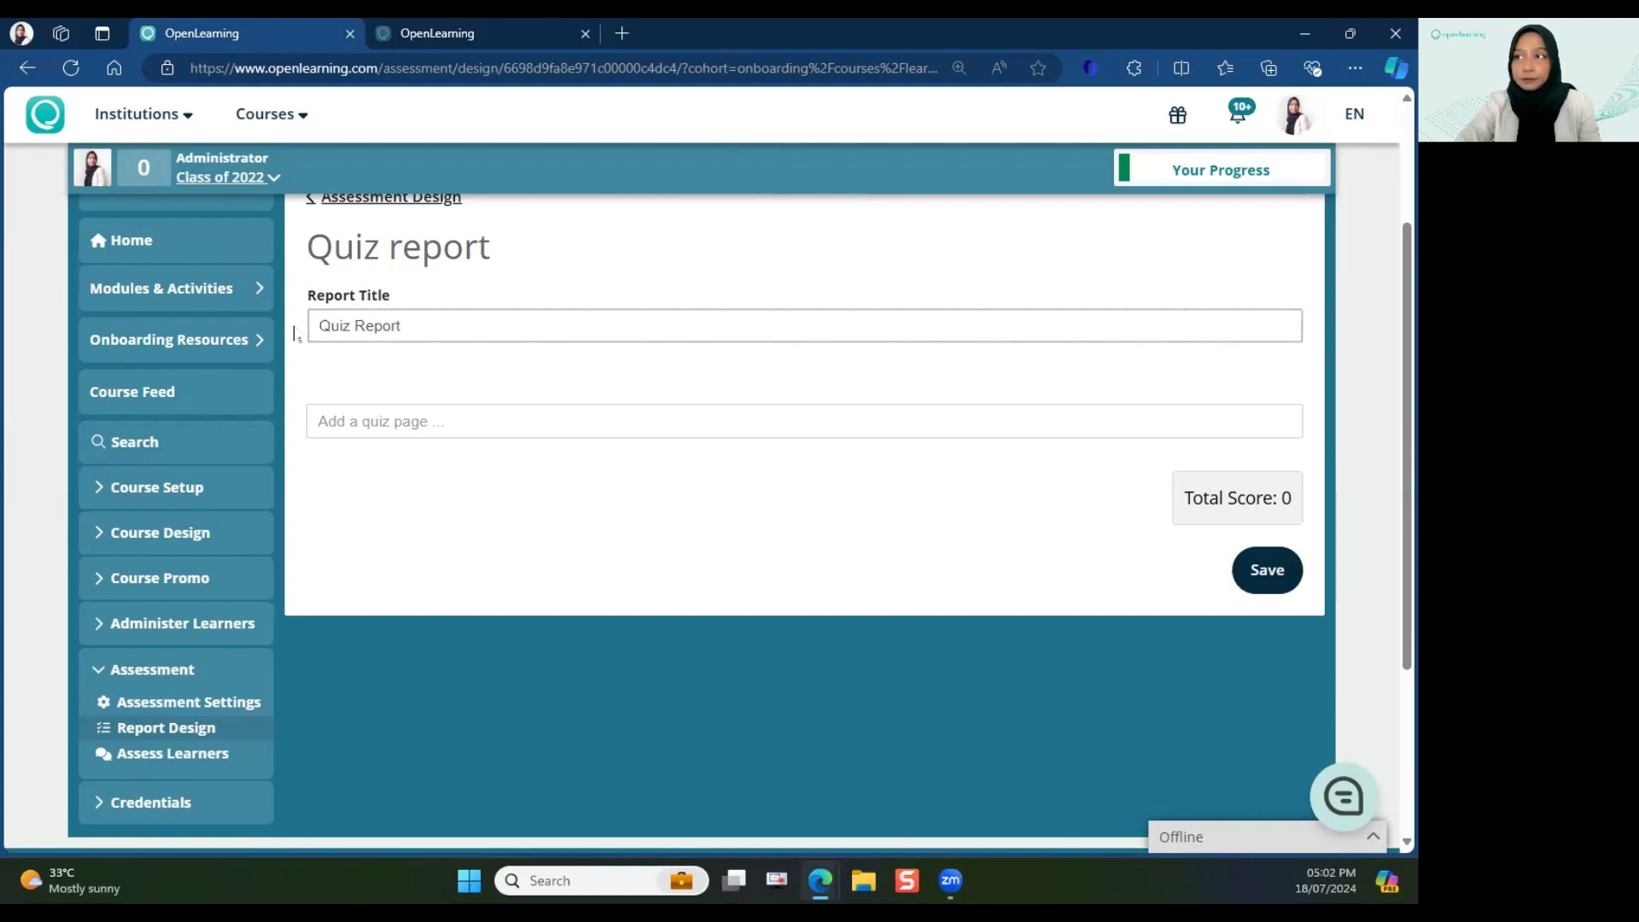
- Add the "Quiz time!" page to the quiz report and toggle the visibility of its first question
left_click(401, 421)
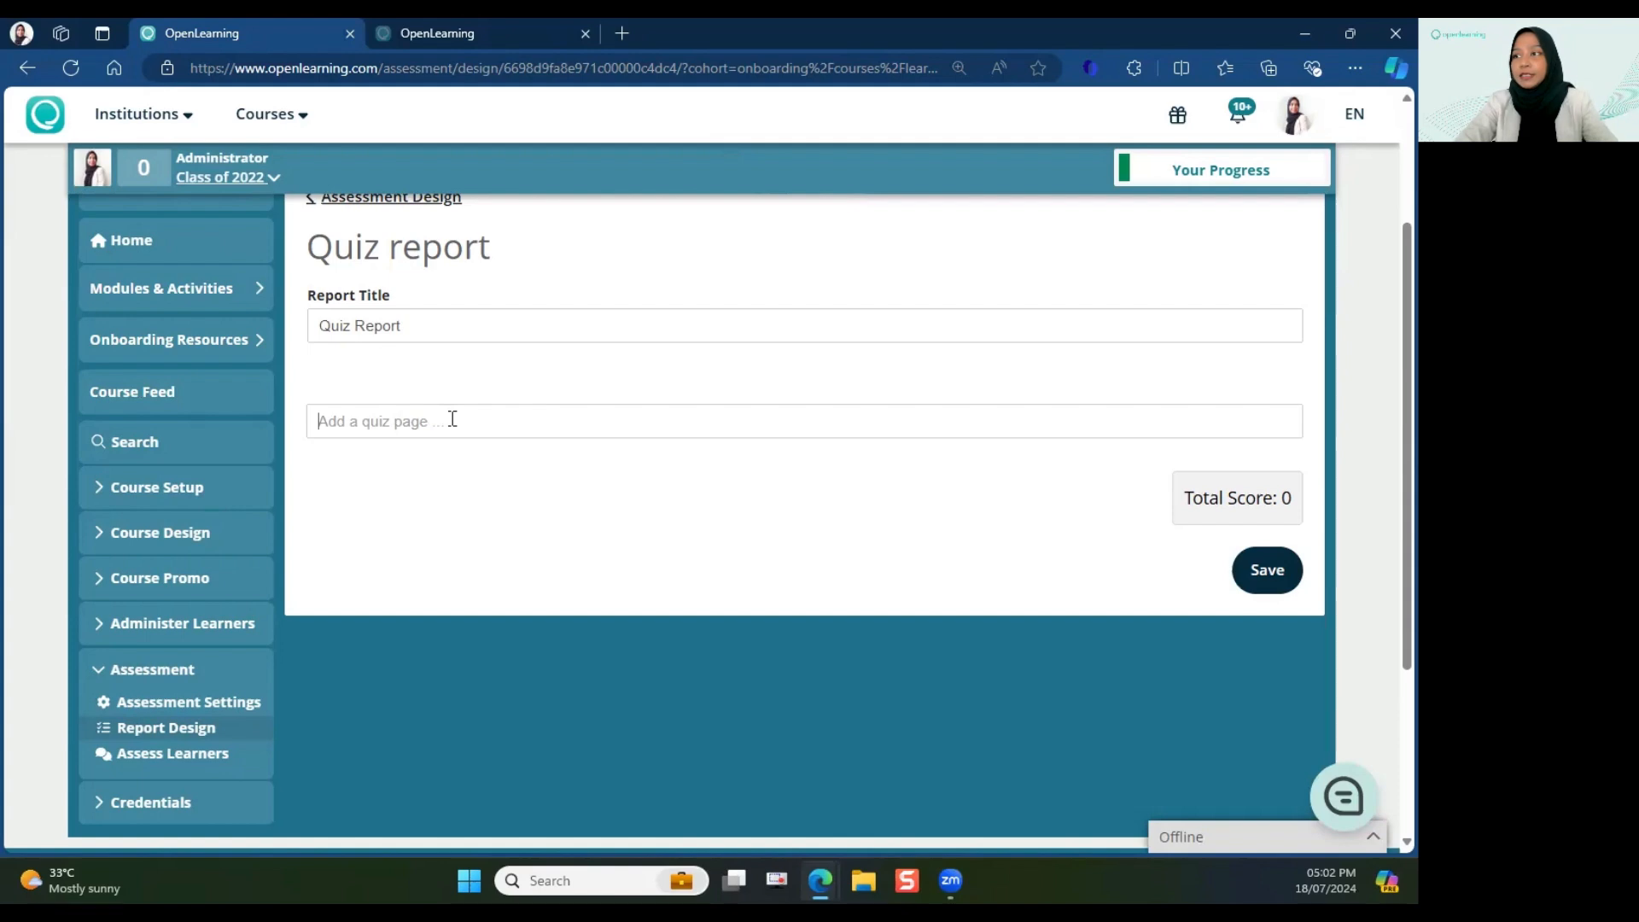
type("quiz")
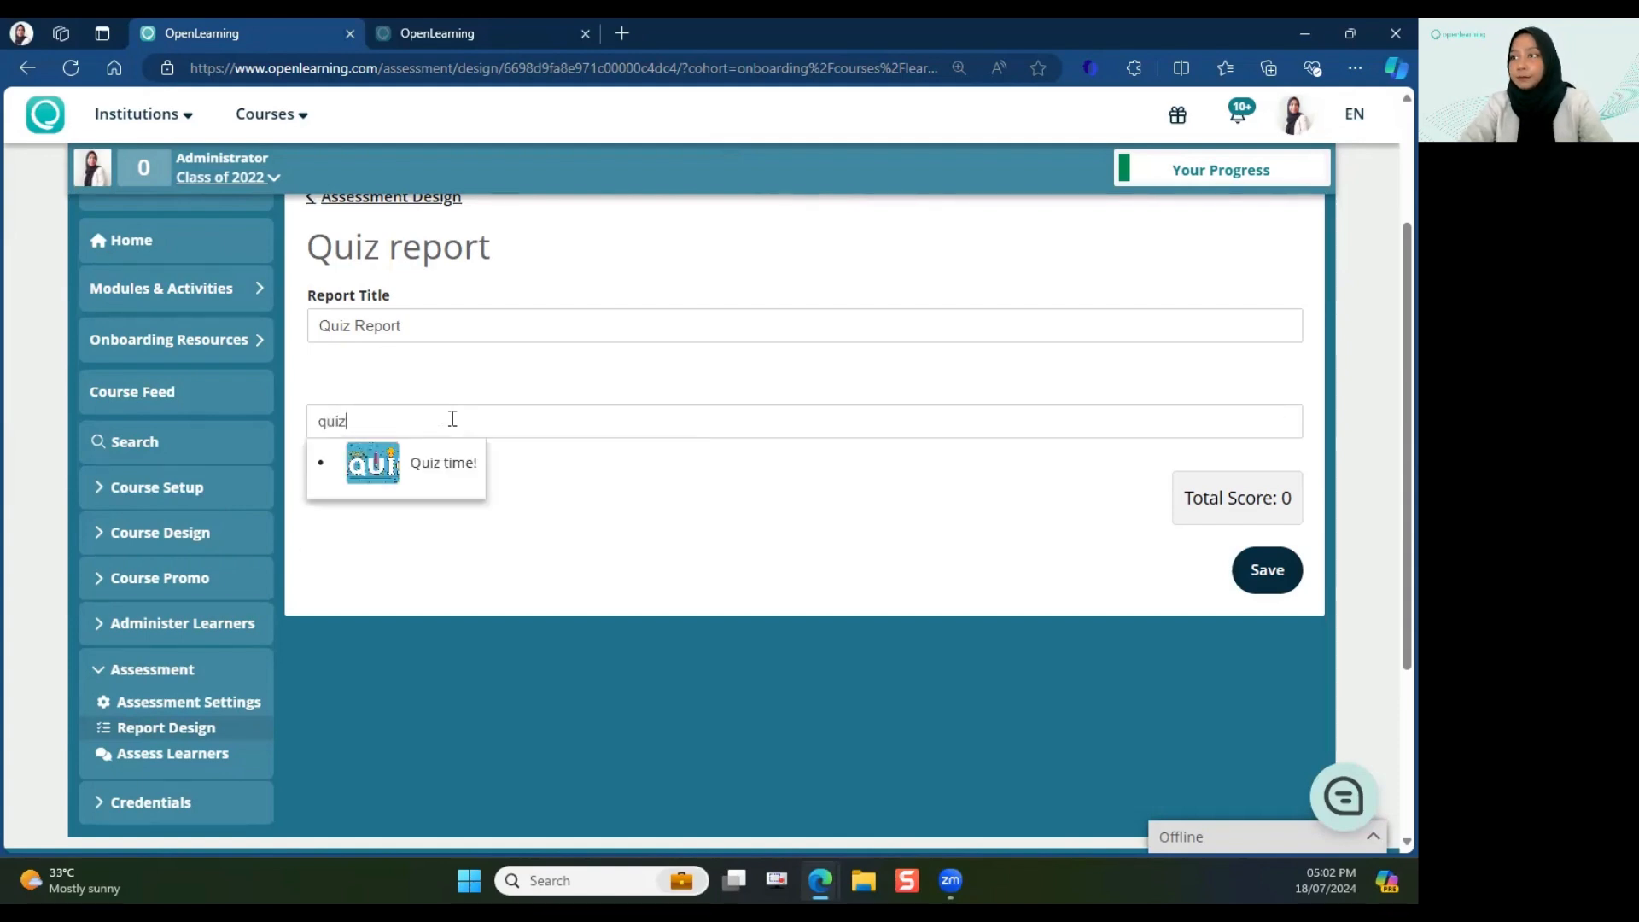
left_click(447, 471)
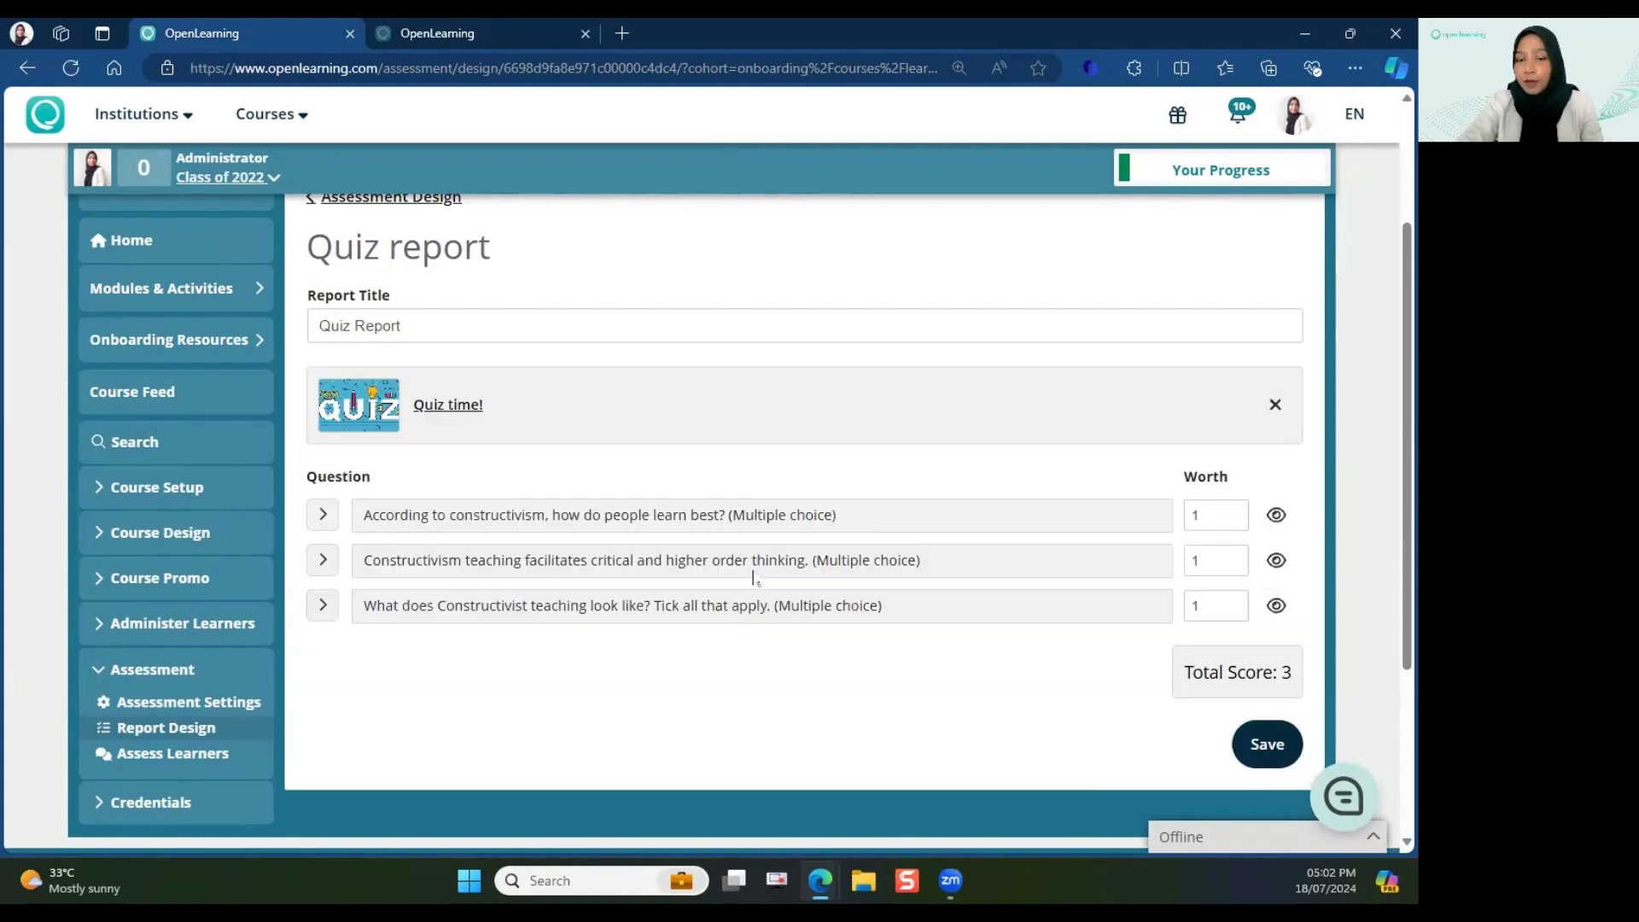
scroll(753, 578, "down", 1)
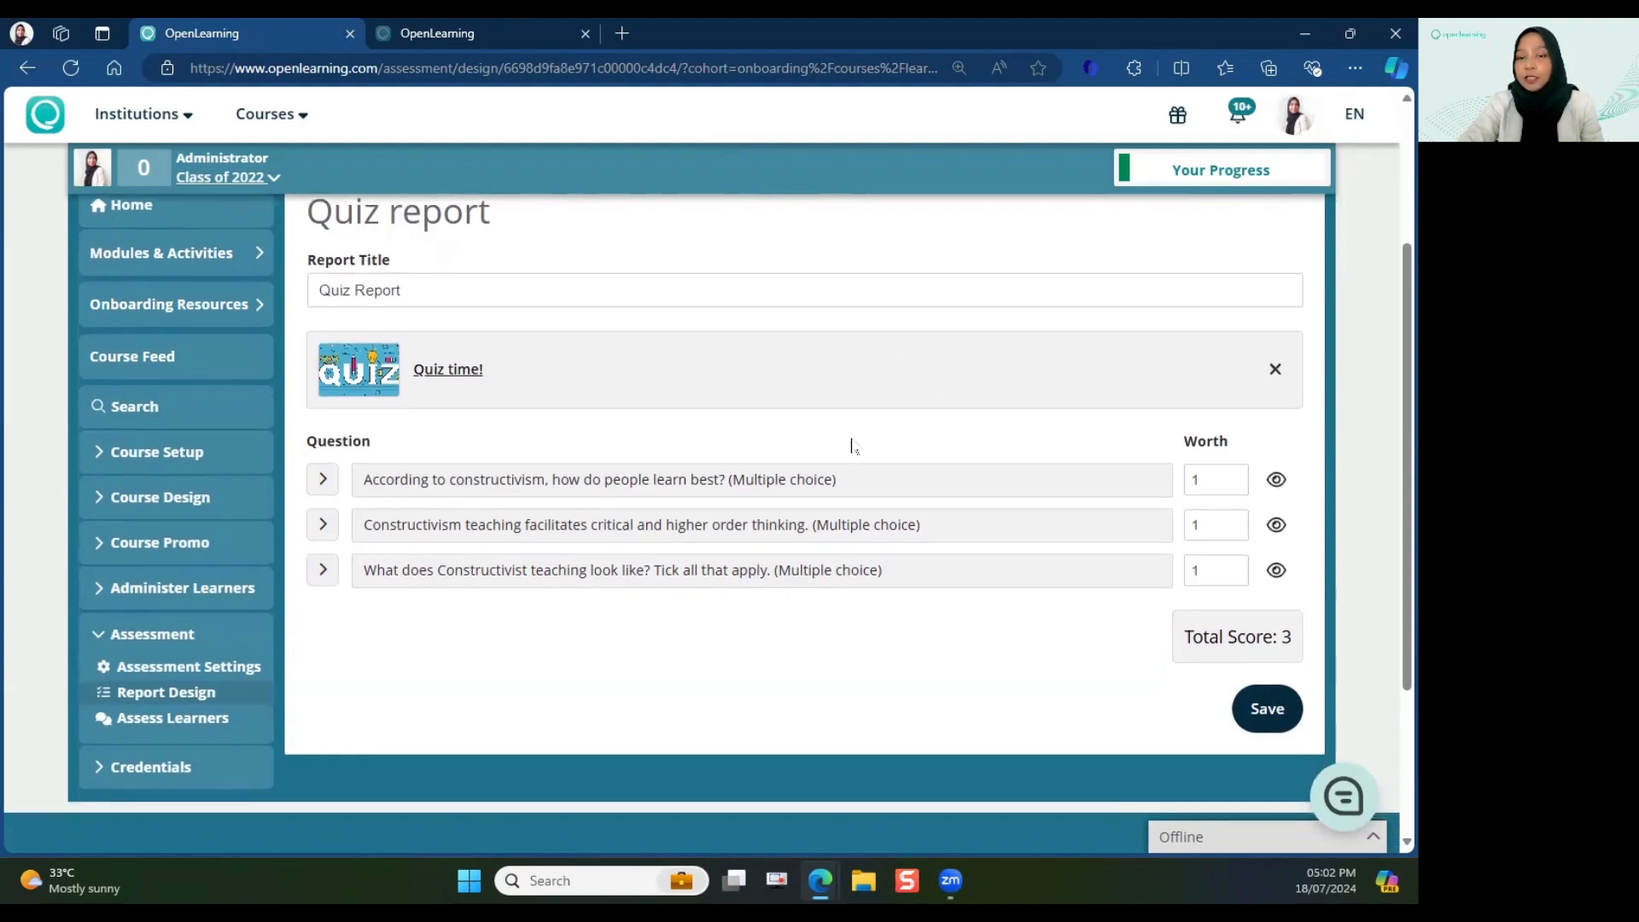
scroll(851, 444, "down", 1)
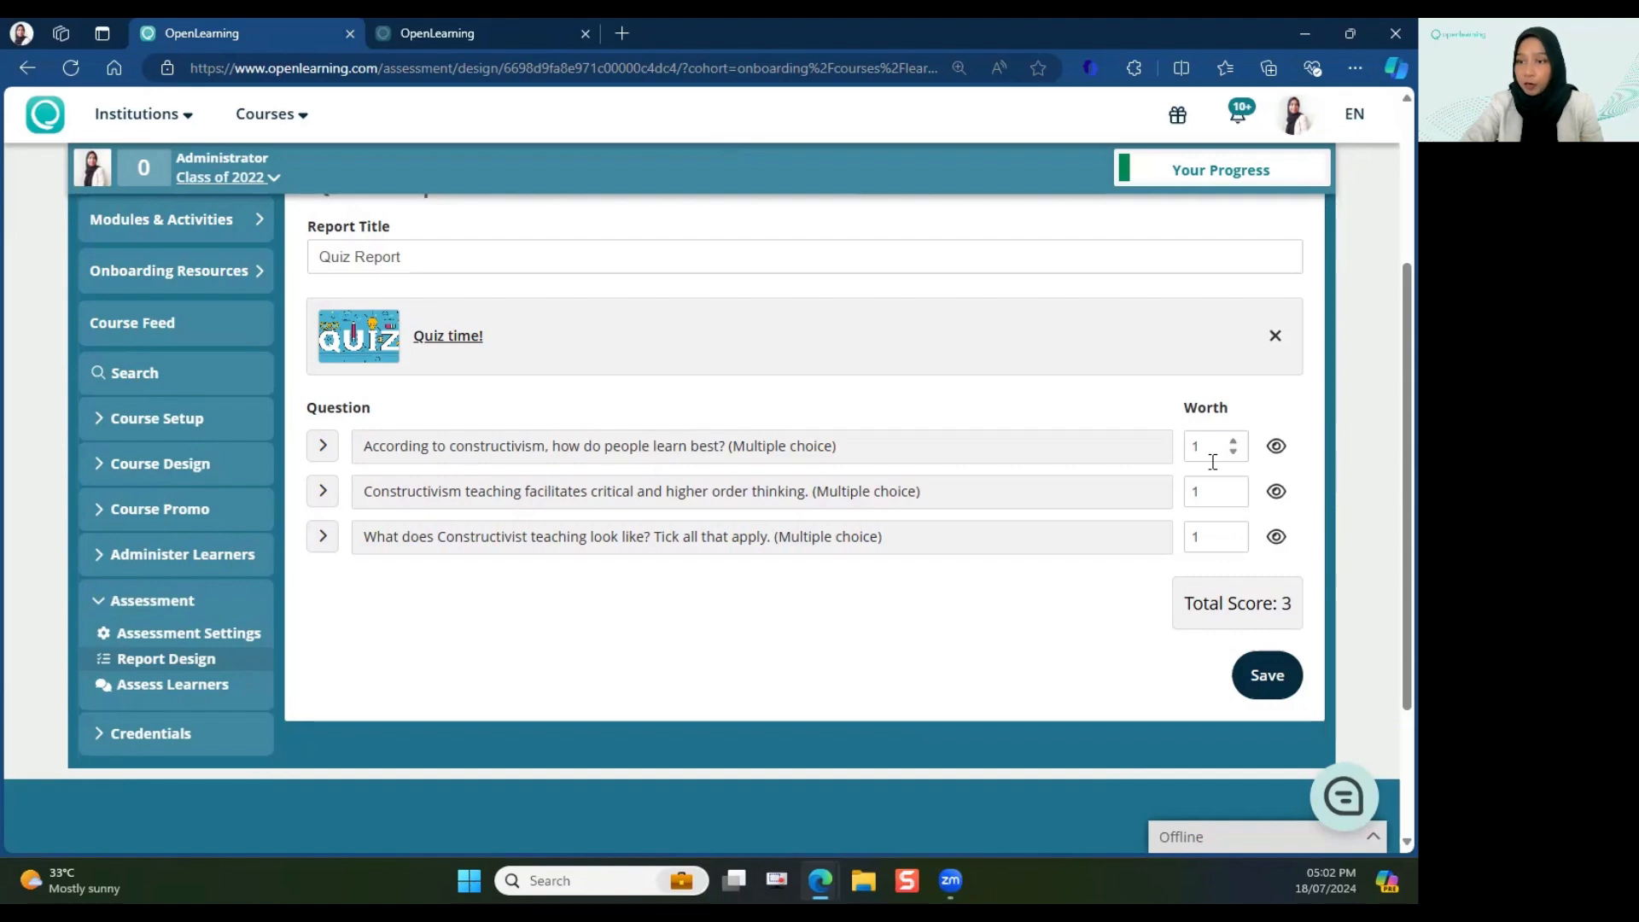
left_click(1276, 447)
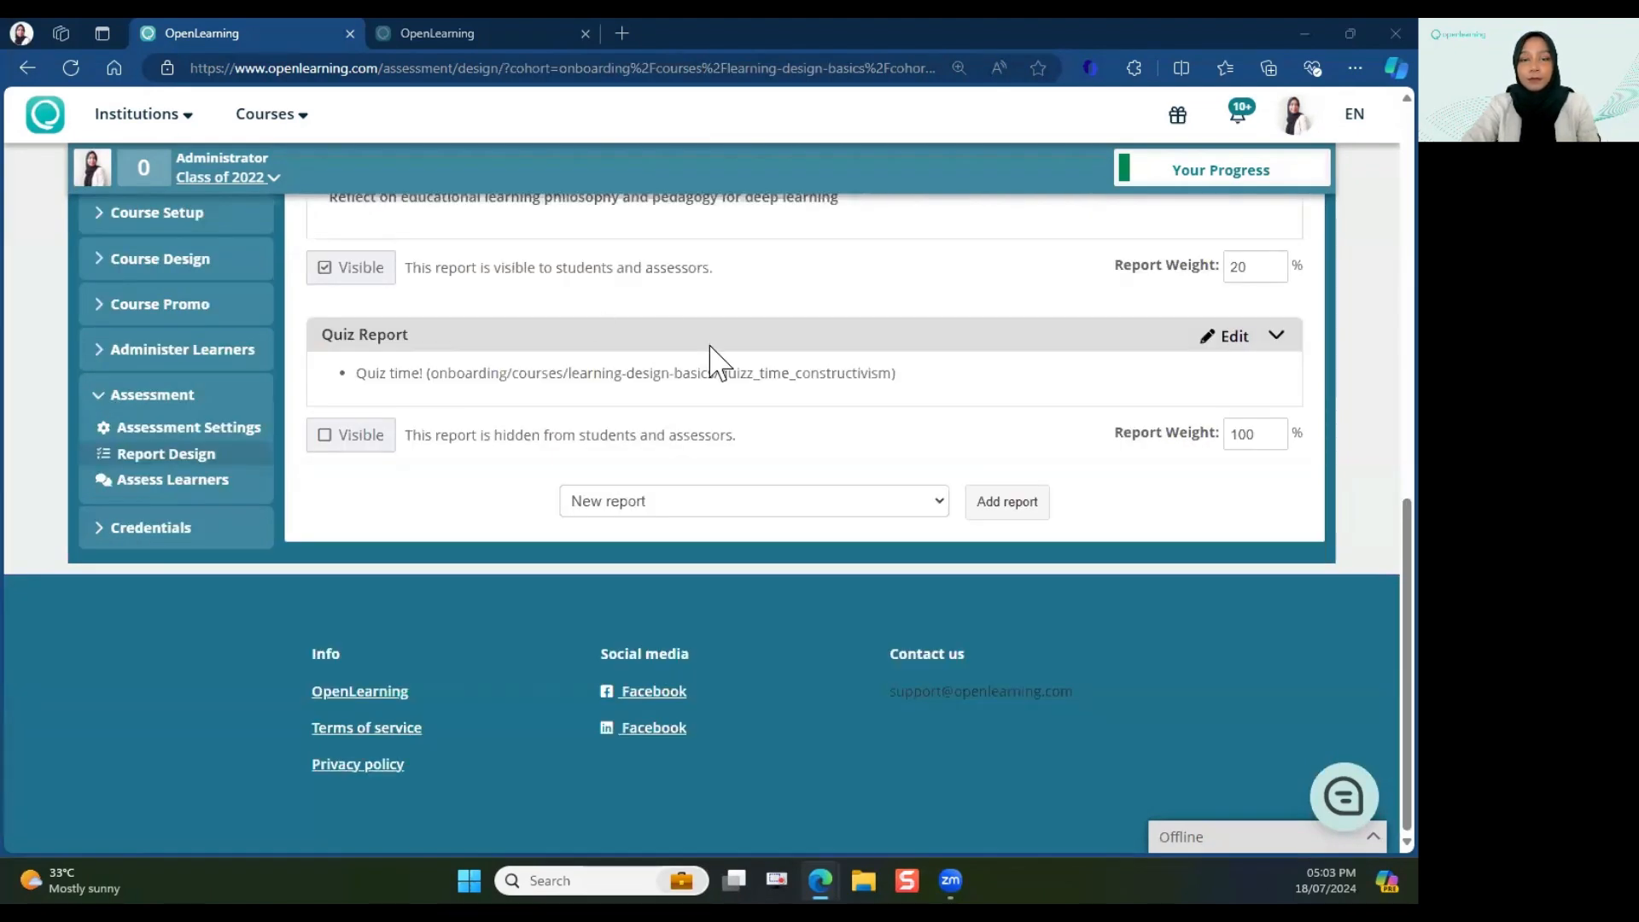
- Add a new standard report below the quiz report and open it for editing
scroll(709, 346, "up", 1)
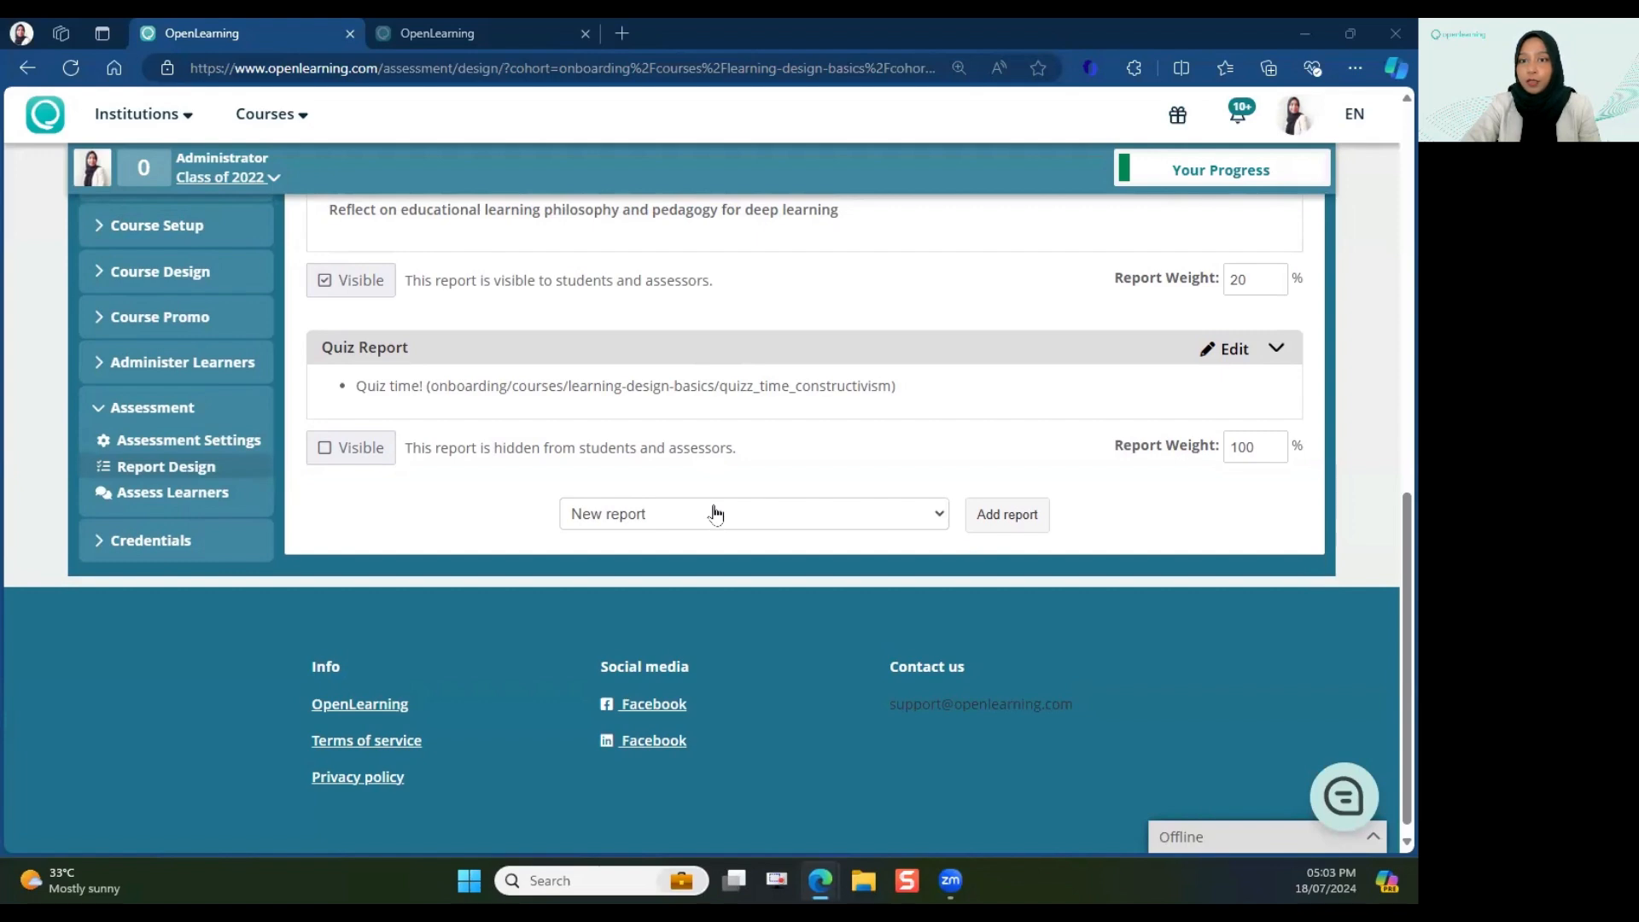
left_click(995, 517)
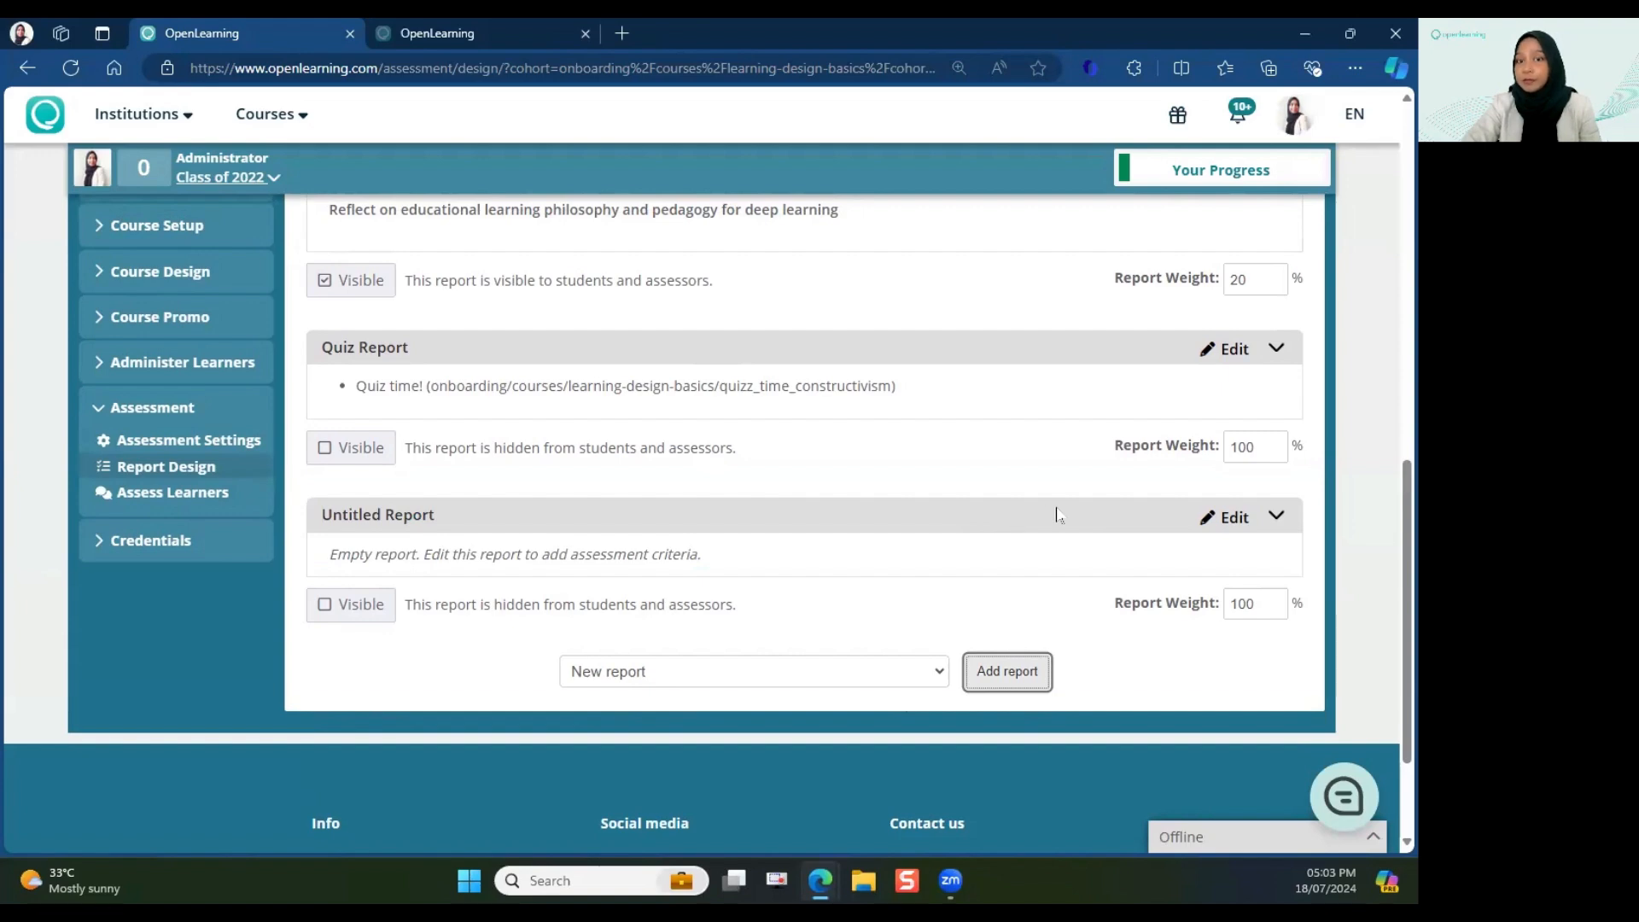
left_click(1220, 521)
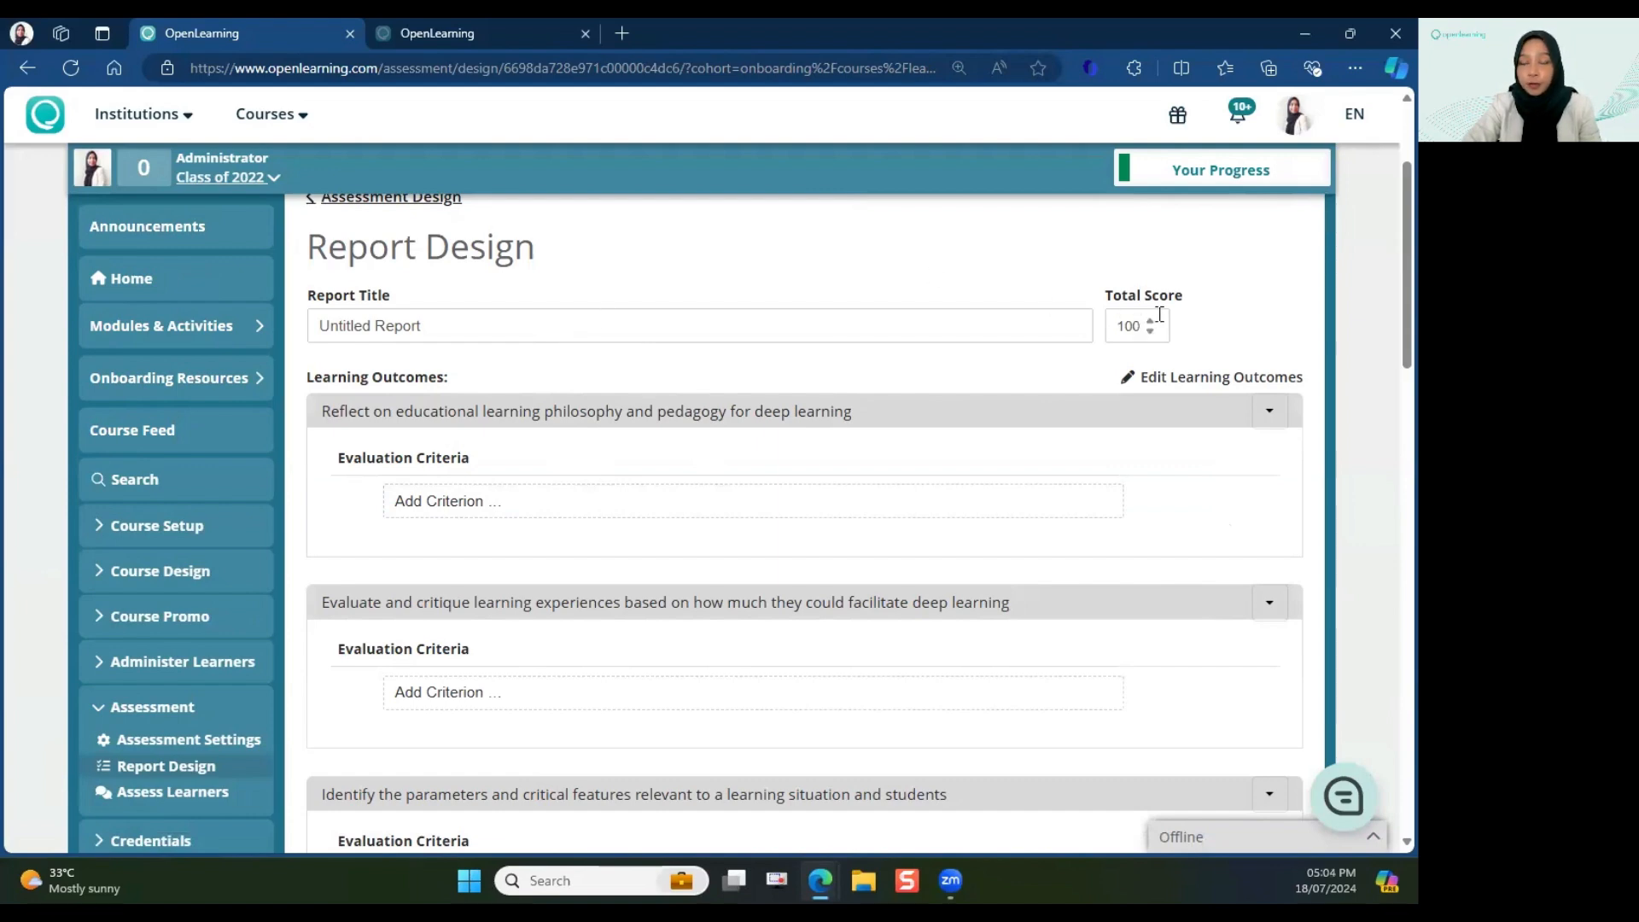
- Add an evaluation criterion under the learning outcome about designing creative, authentic and meaningful activities
scroll(862, 461, "up", 1)
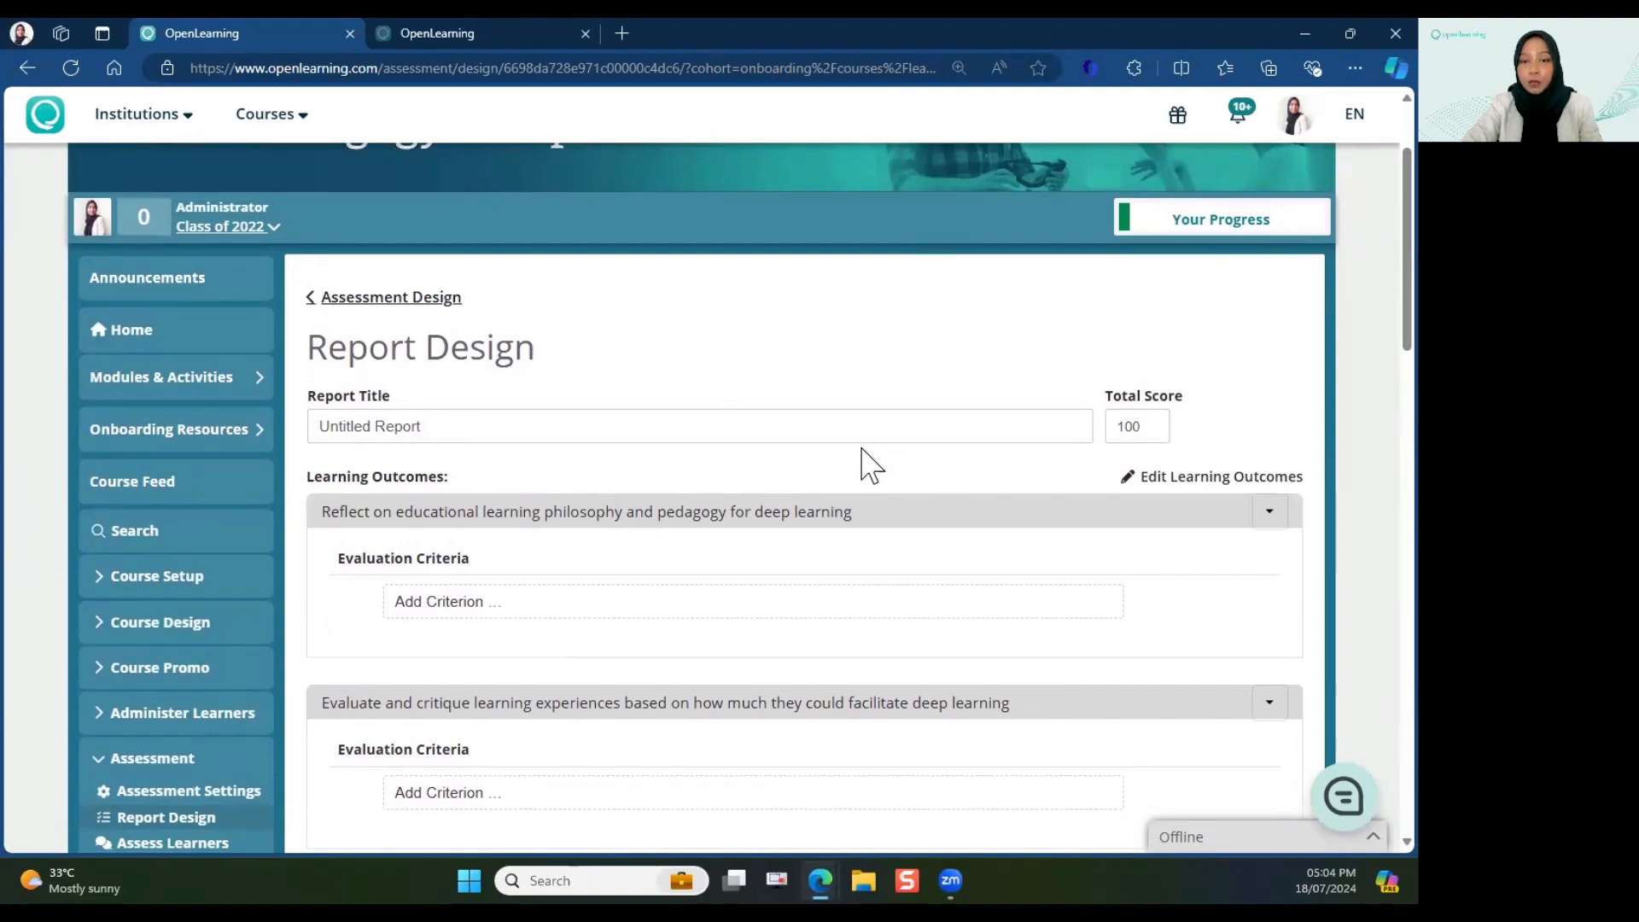
scroll(862, 461, "down", 2)
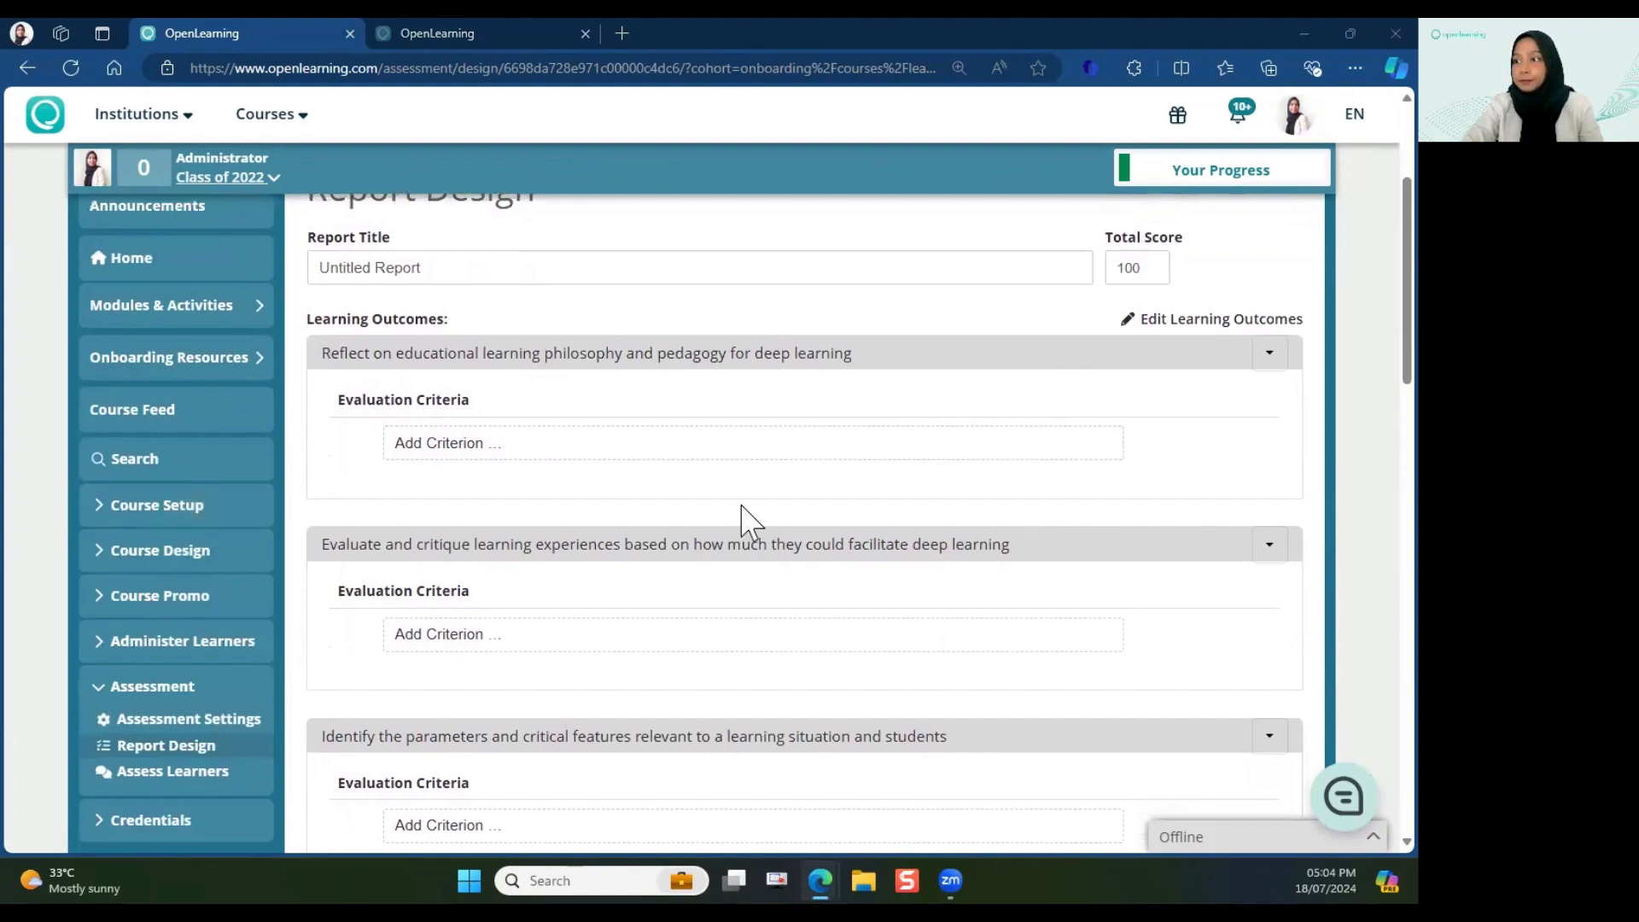
scroll(743, 519, "down", 10)
scroll(553, 692, "down", 1)
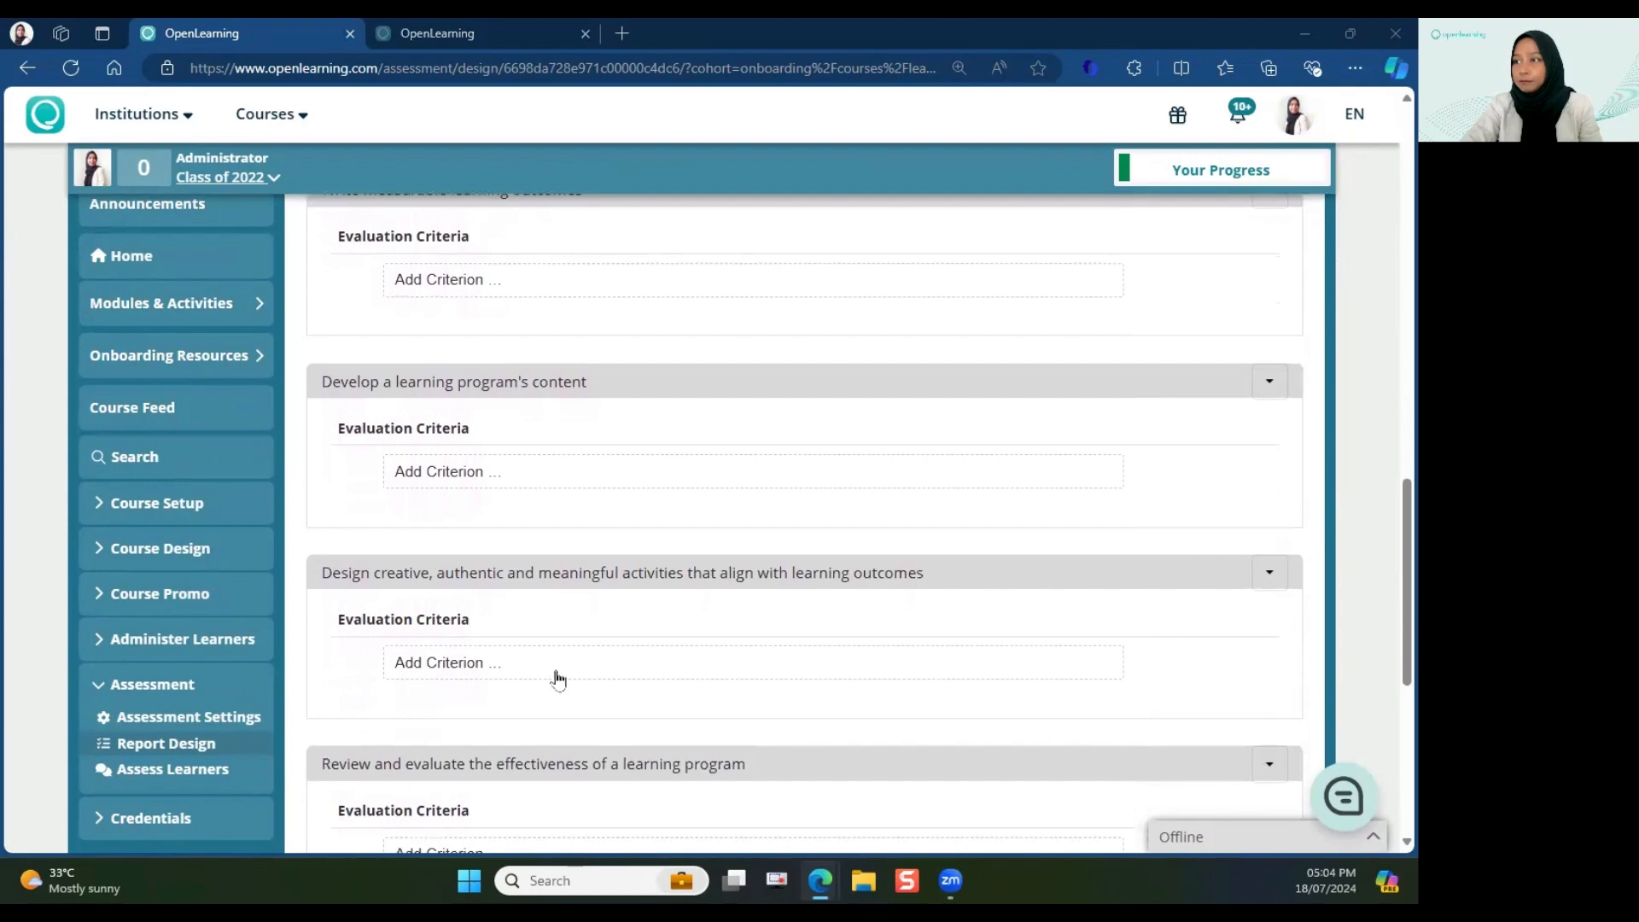
left_click(560, 675)
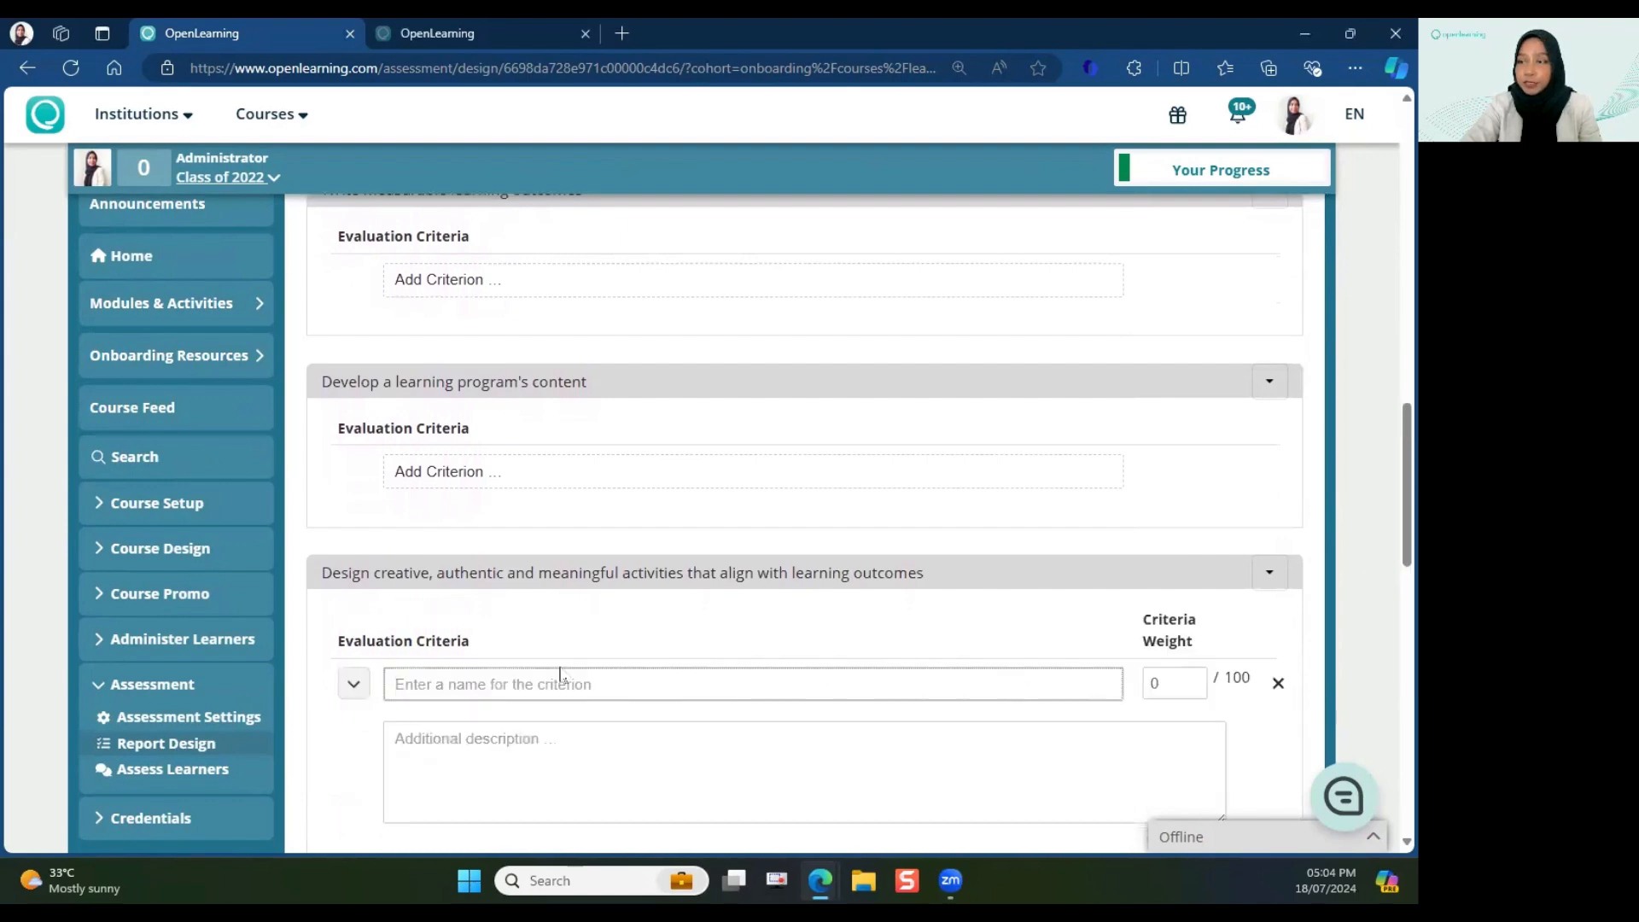
- Examine the new criterion's name, description and weight fields, its assessment type options, and its evidence of learning settings
scroll(561, 675, "down", 1)
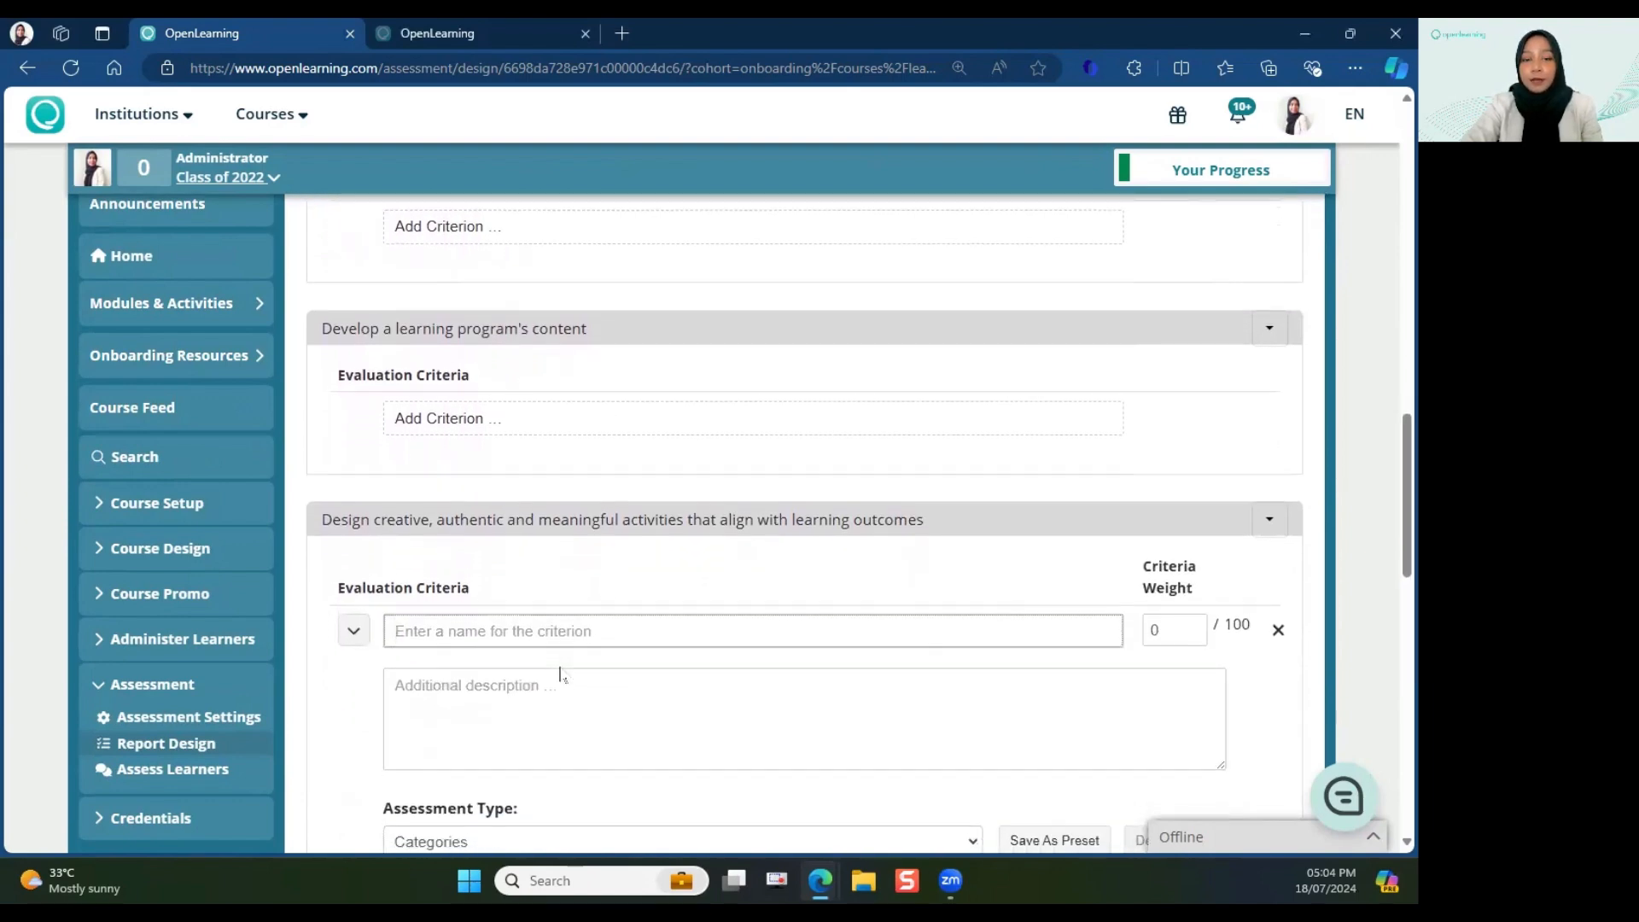
scroll(561, 675, "down", 1)
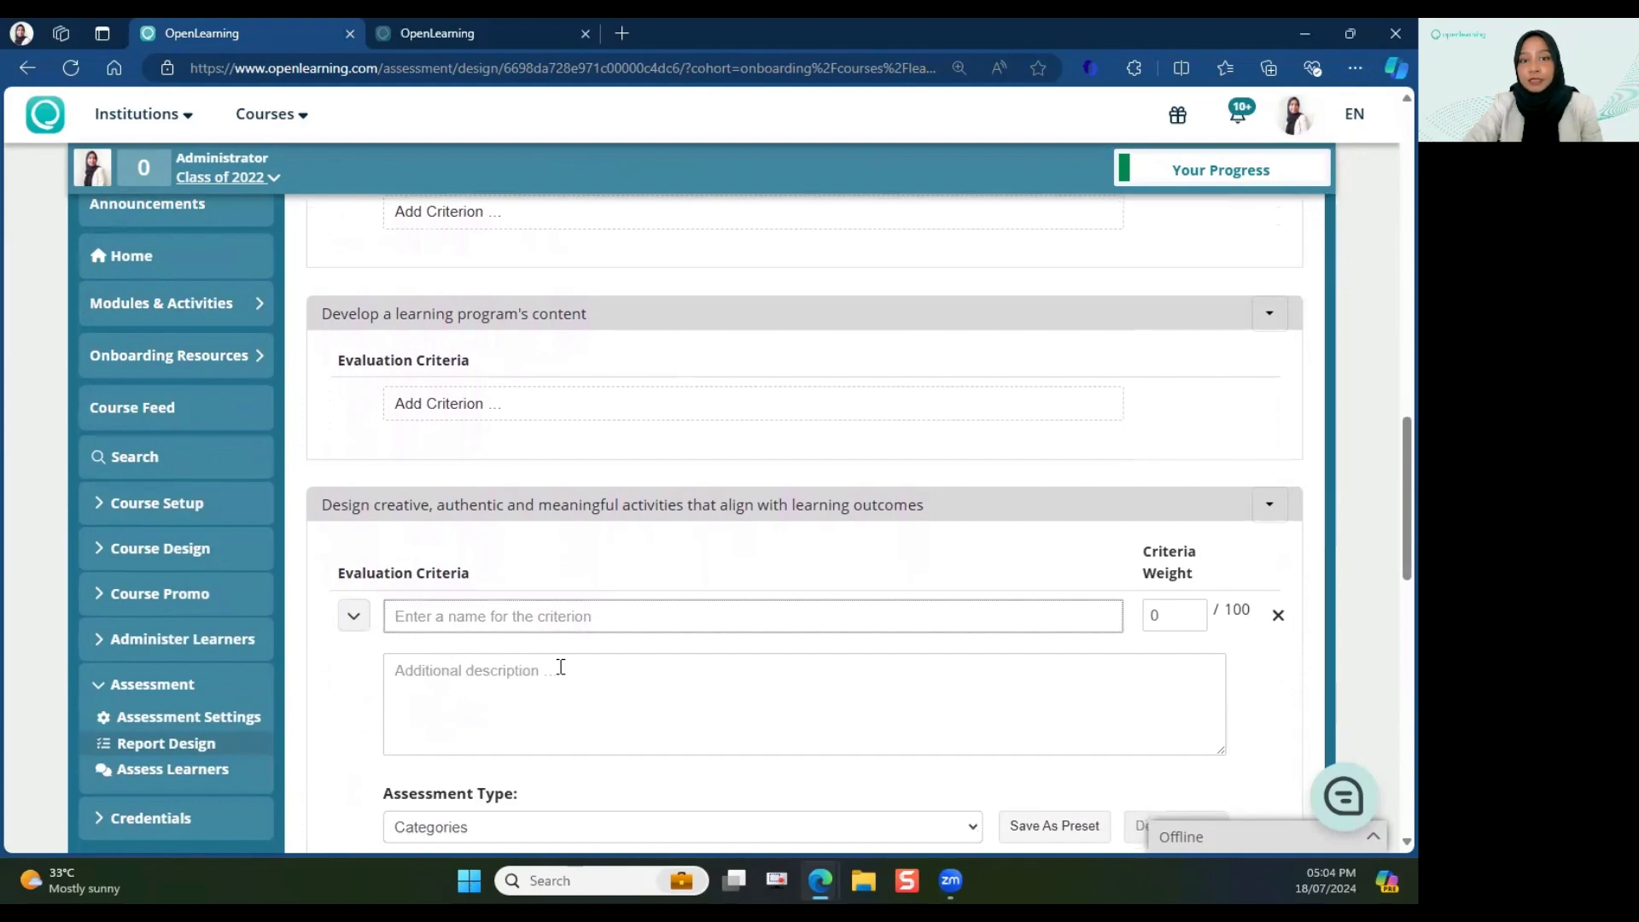
scroll(588, 606, "down", 1)
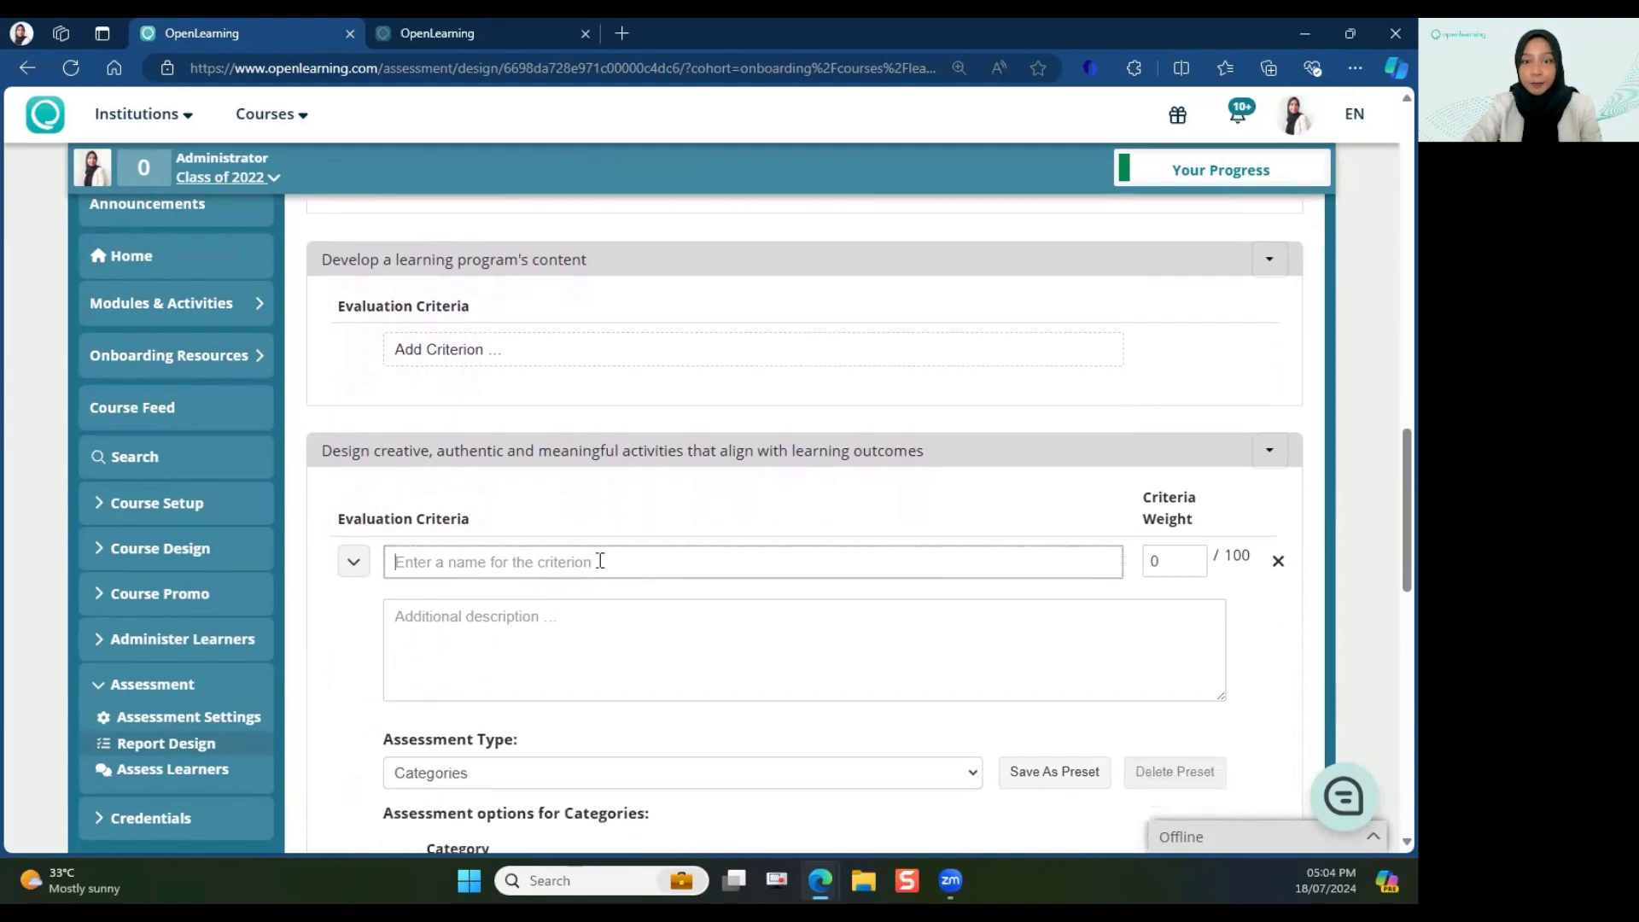
scroll(663, 574, "down", 1)
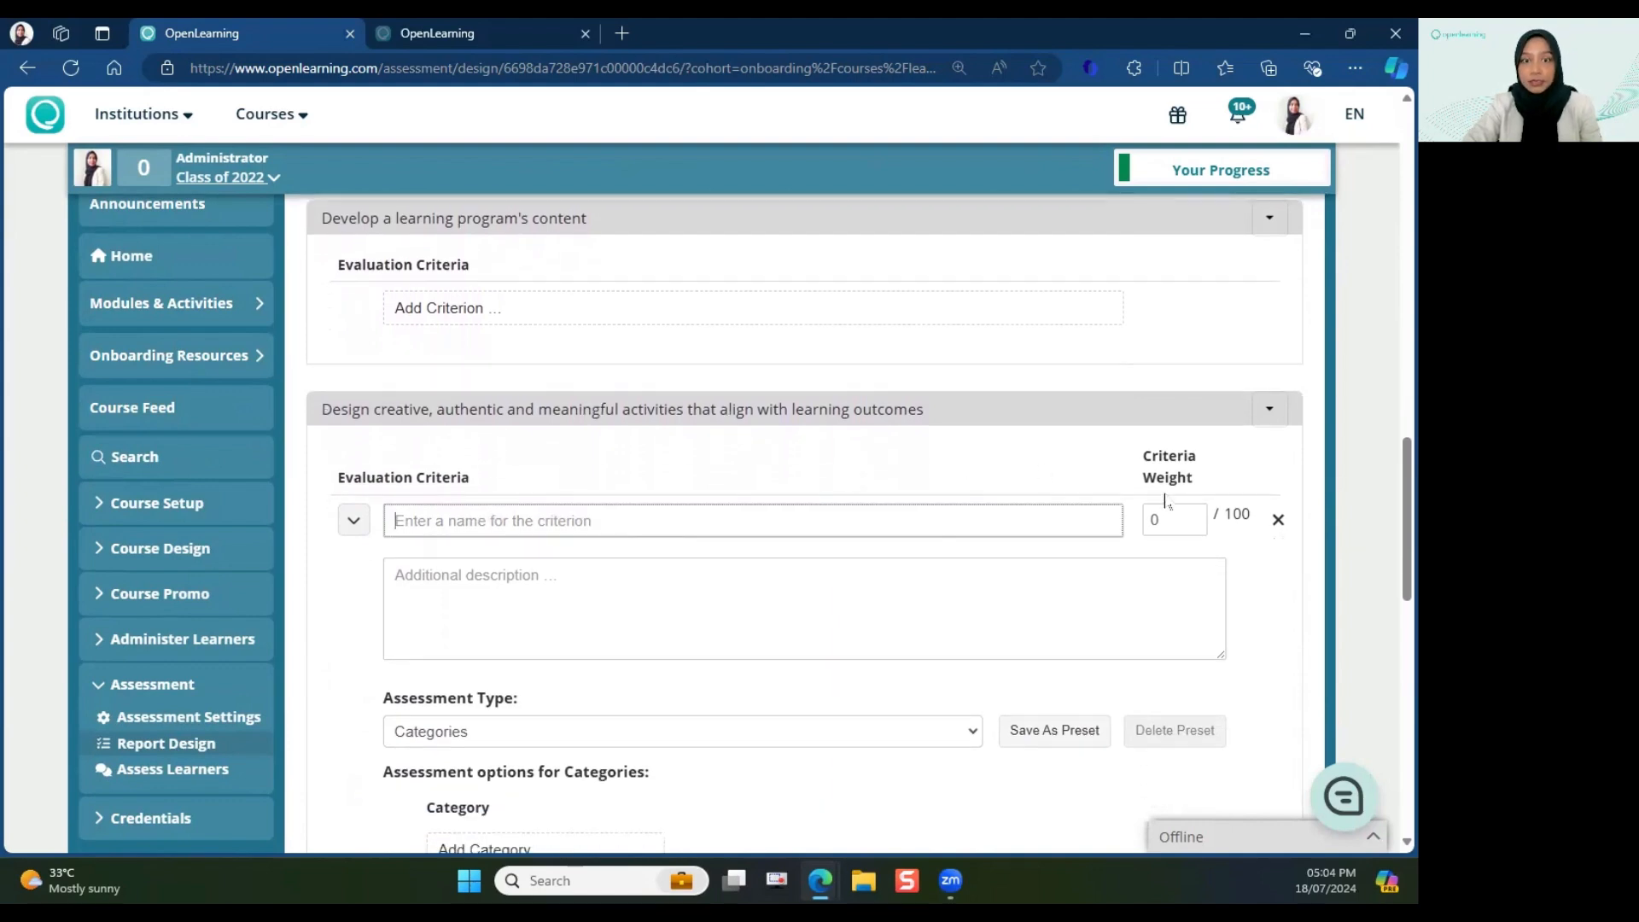
scroll(1165, 498, "down", 2)
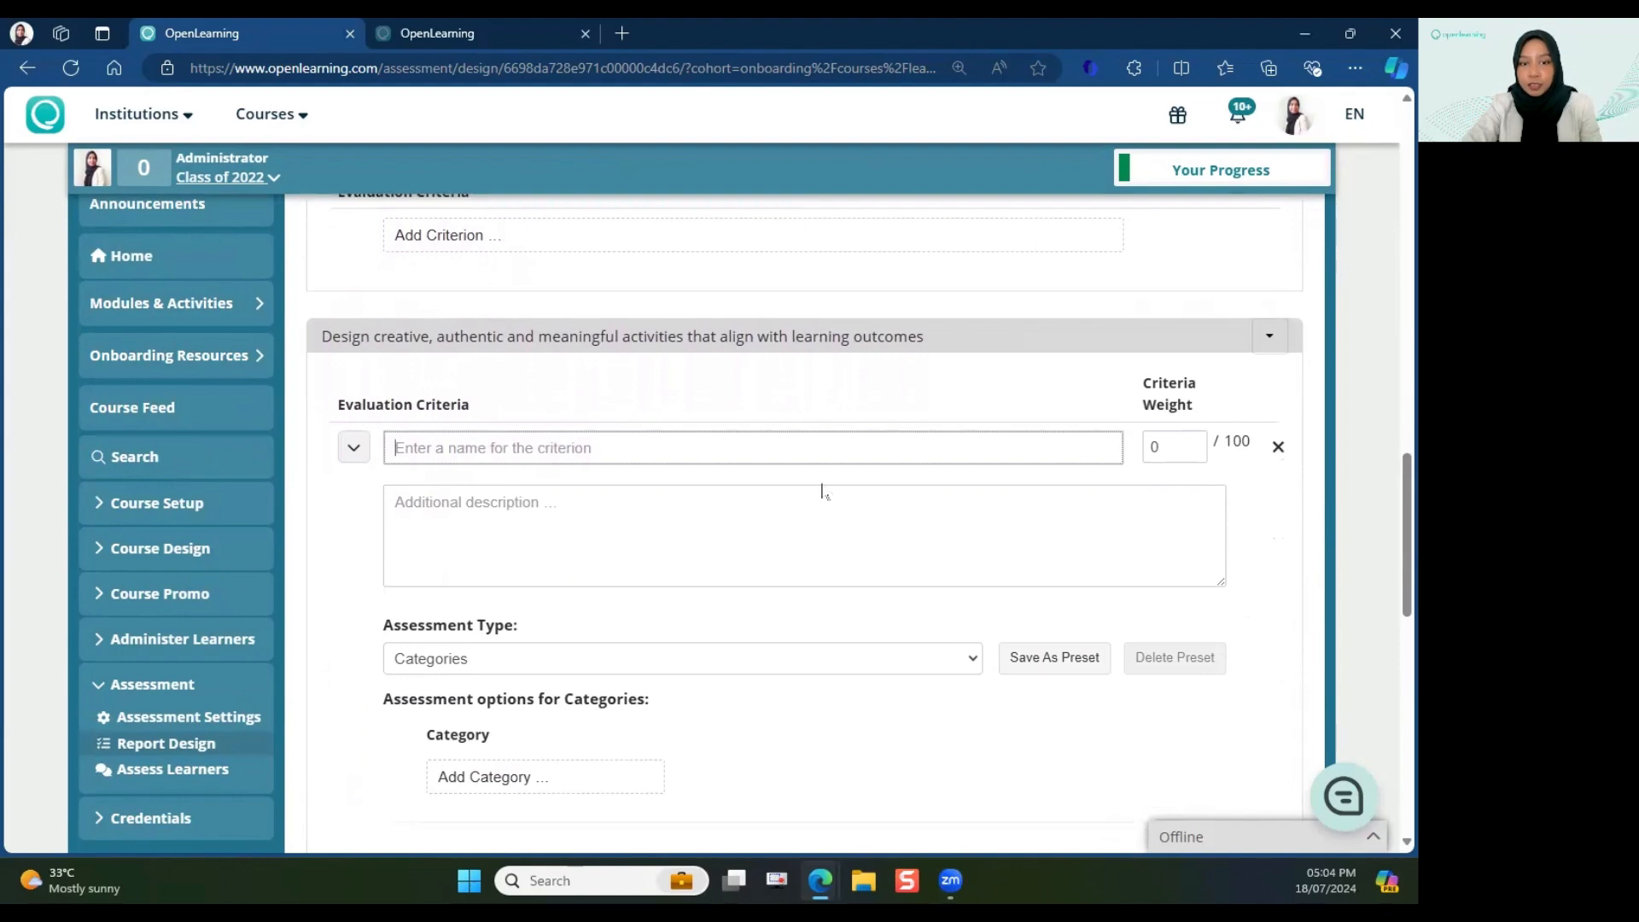
scroll(822, 493, "down", 1)
scroll(822, 492, "down", 1)
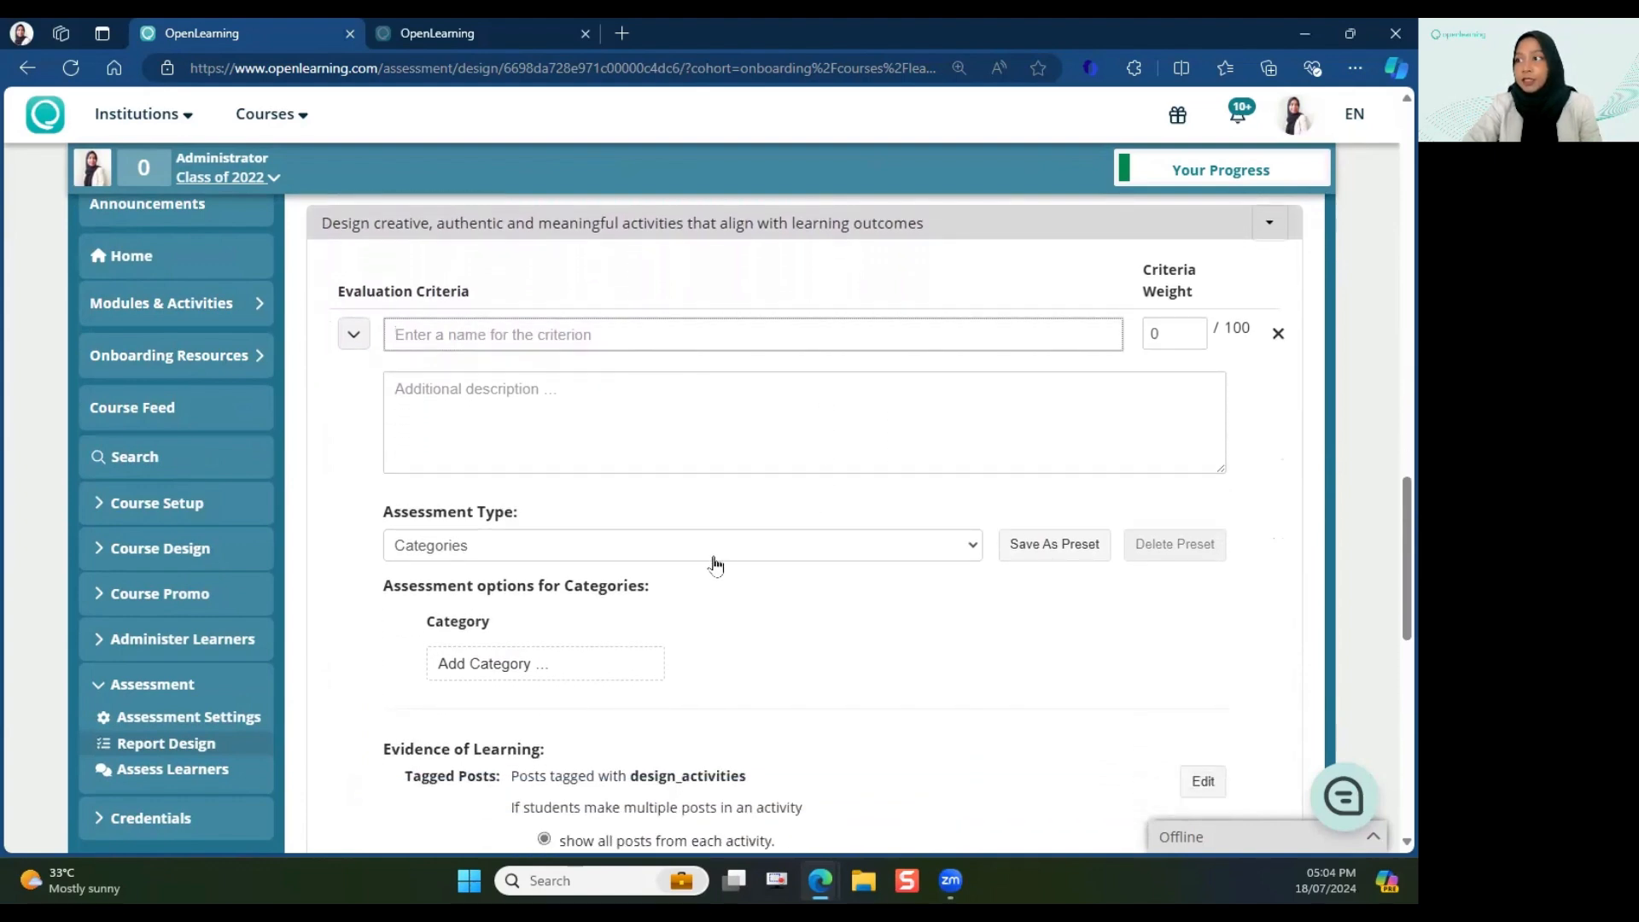
left_click(707, 557)
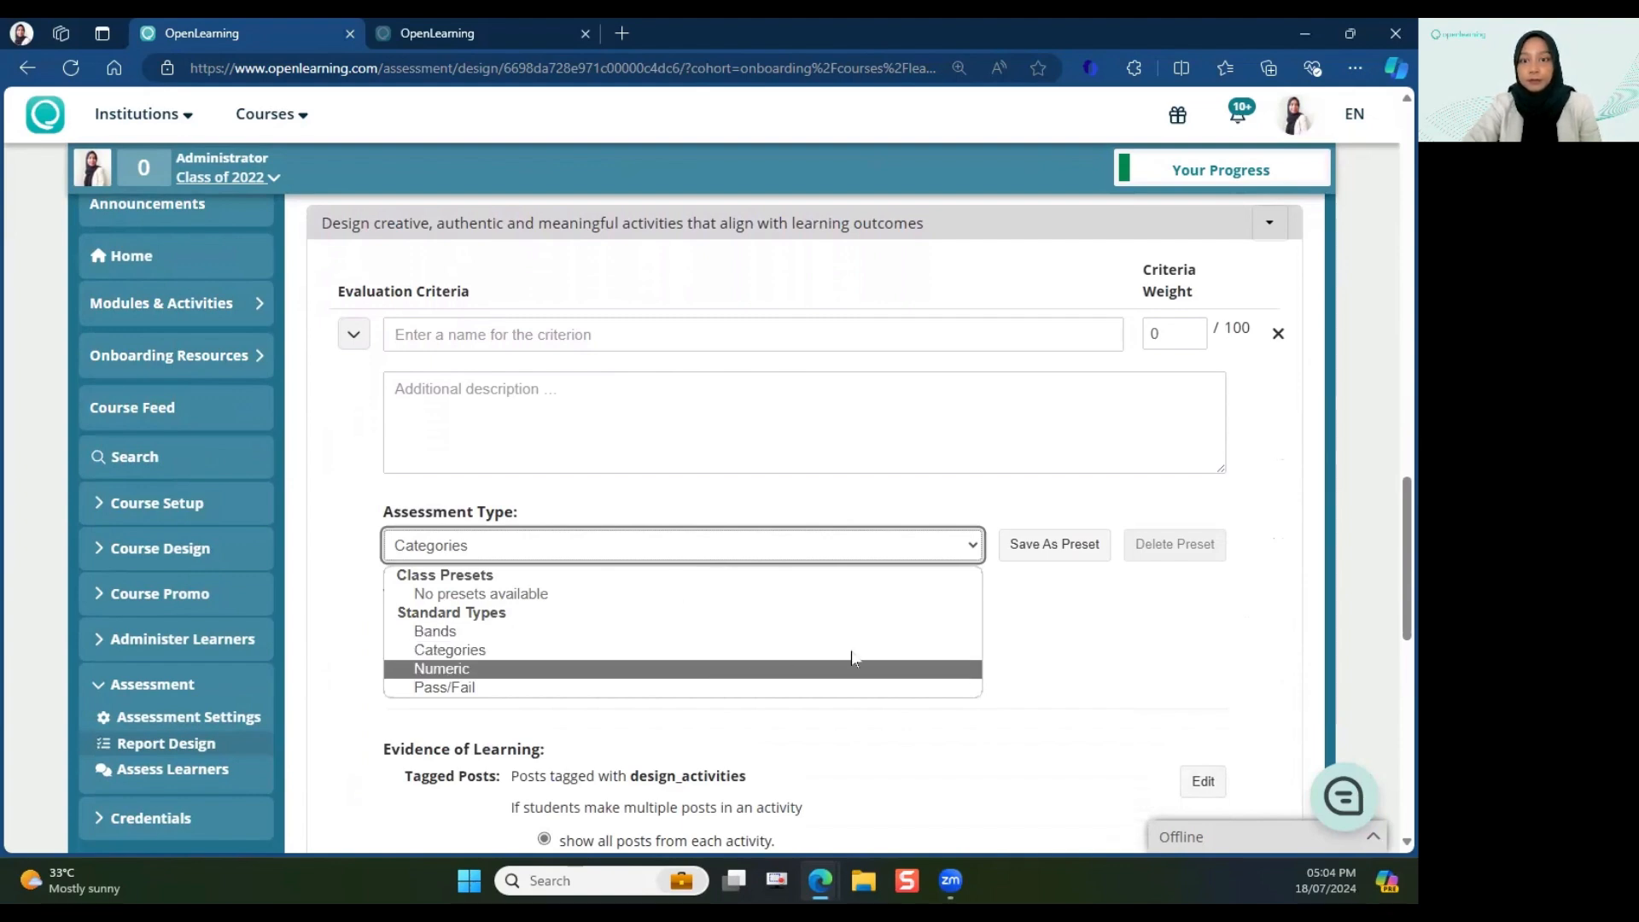
scroll(1053, 690, "down", 1)
scroll(1052, 689, "down", 2)
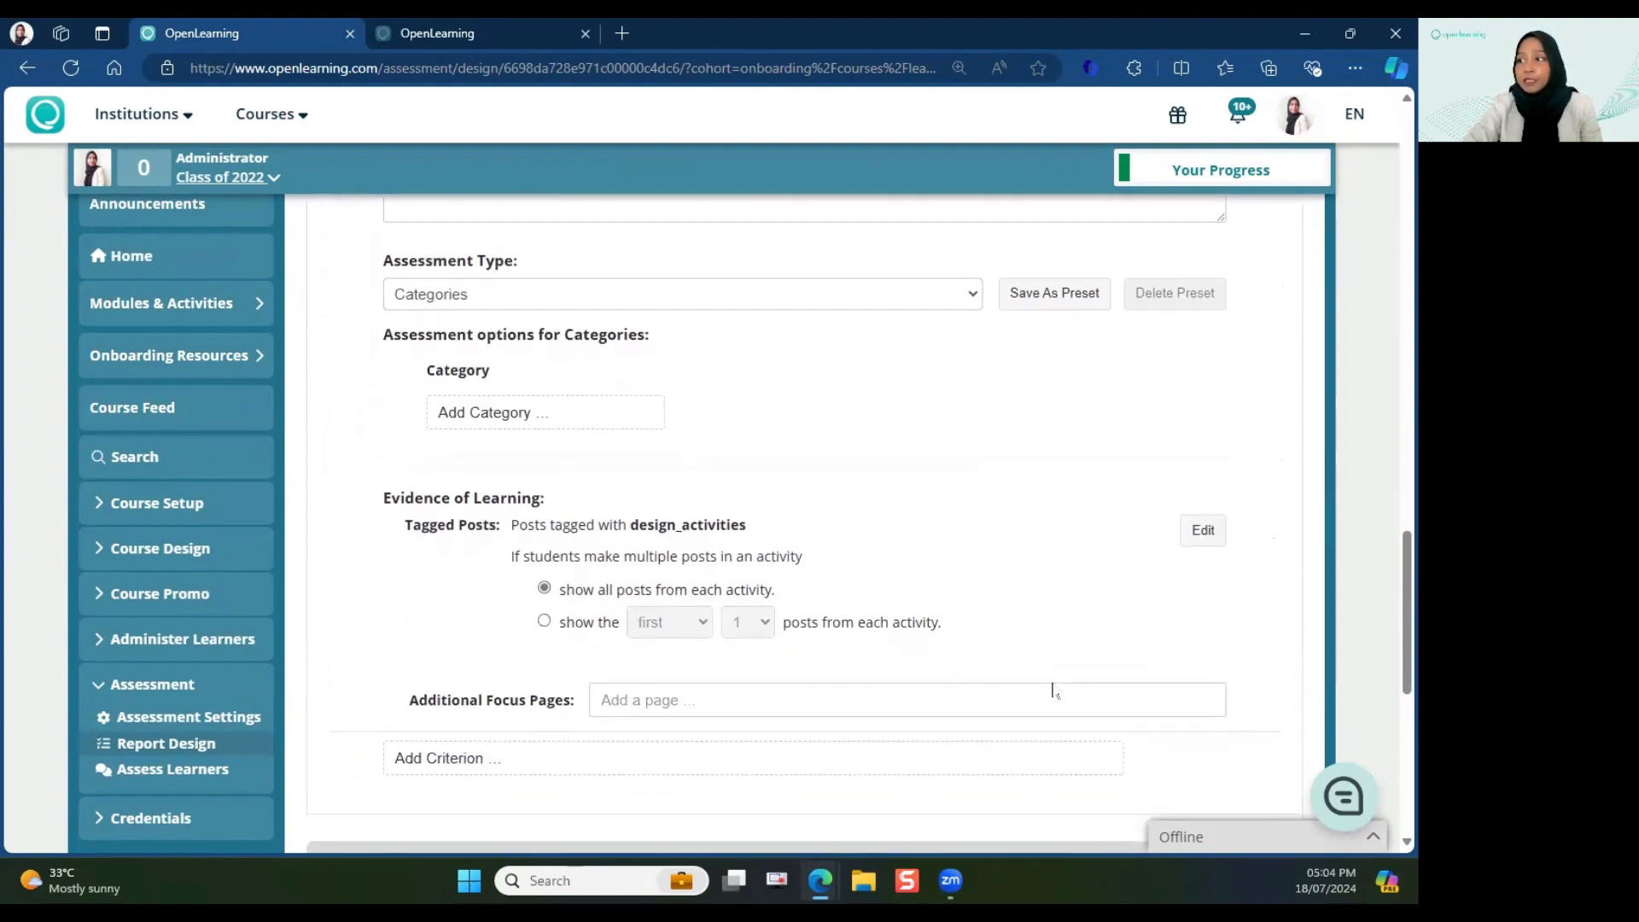
- Add an evaluation criterion under the learning outcome about reviewing and evaluating the effectiveness of a learning program, and save the report
scroll(778, 529, "down", 2)
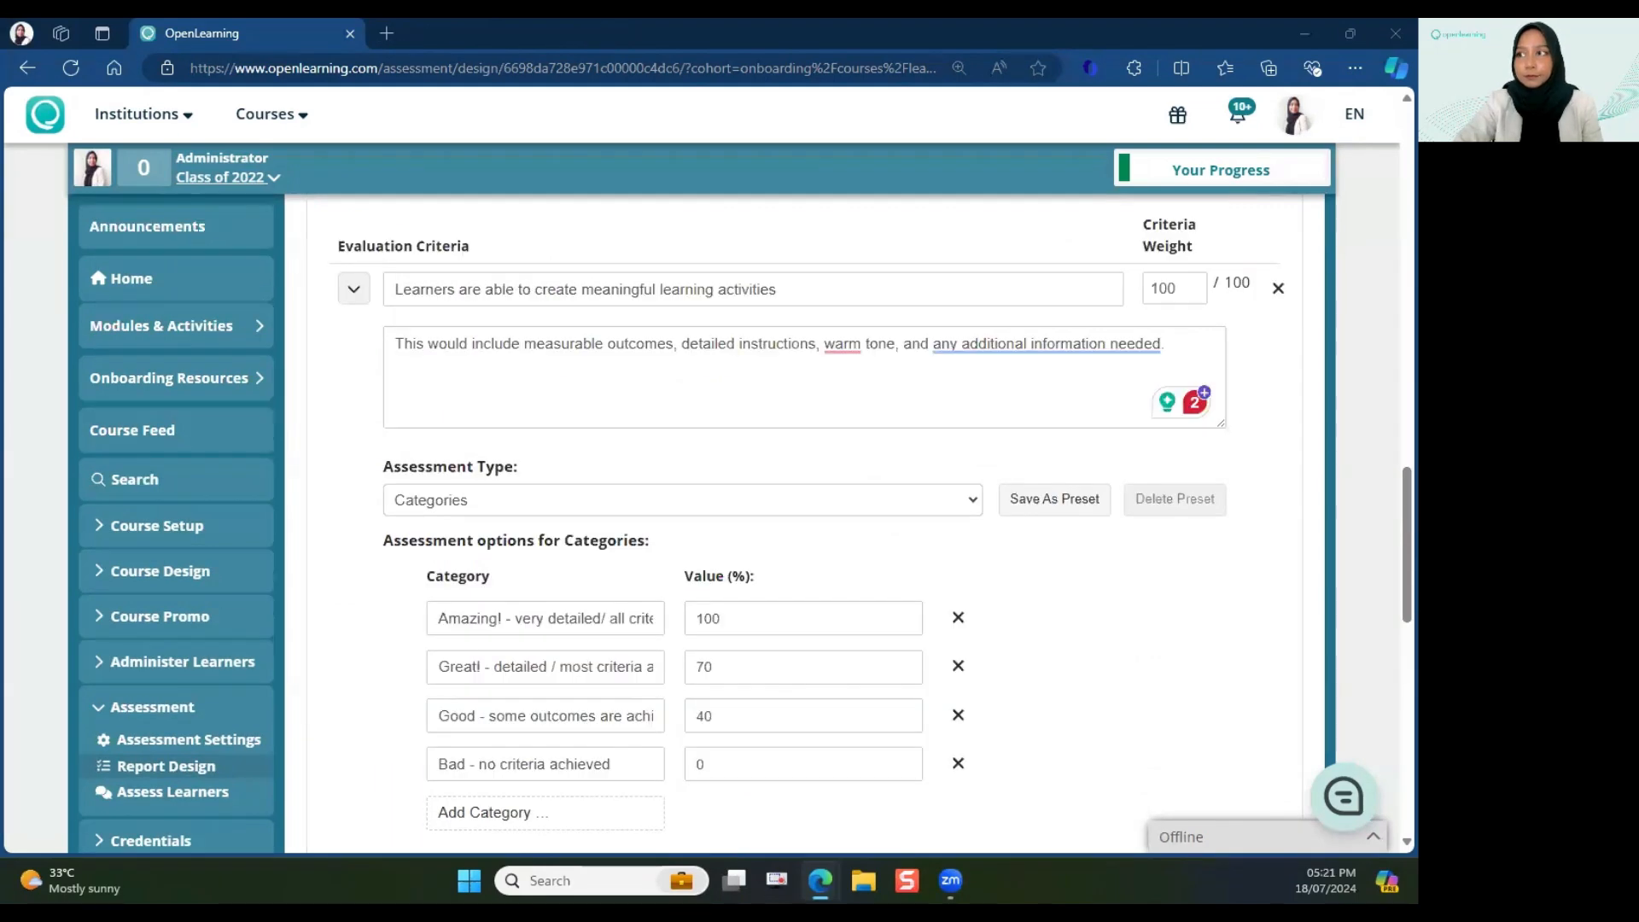
scroll(541, 418, "down", 1)
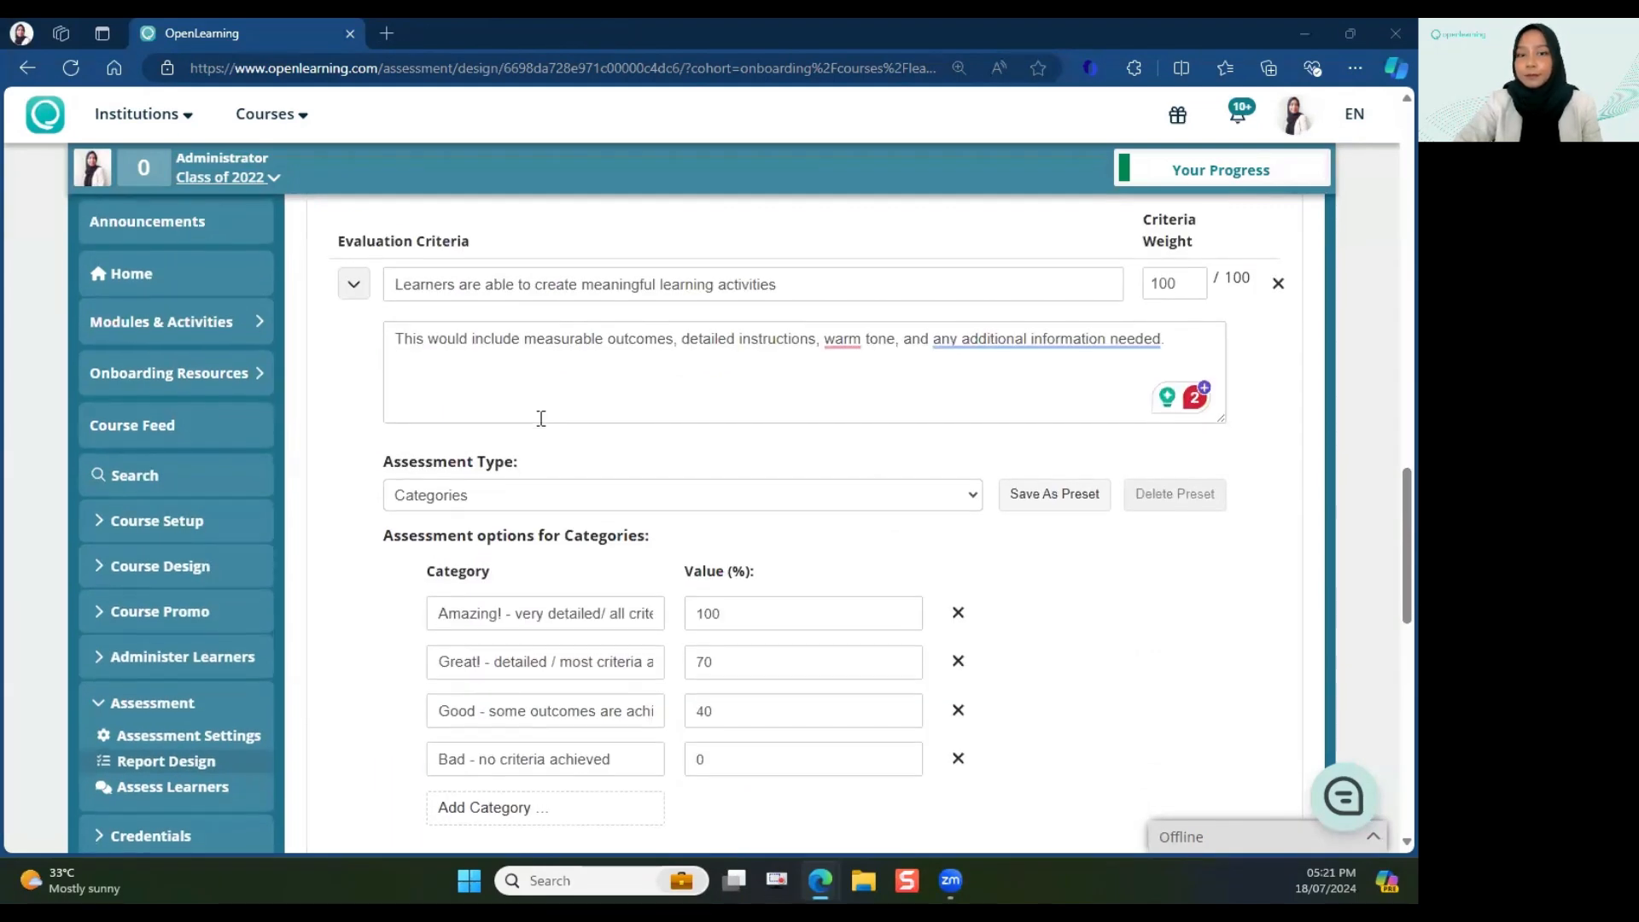
scroll(541, 418, "down", 5)
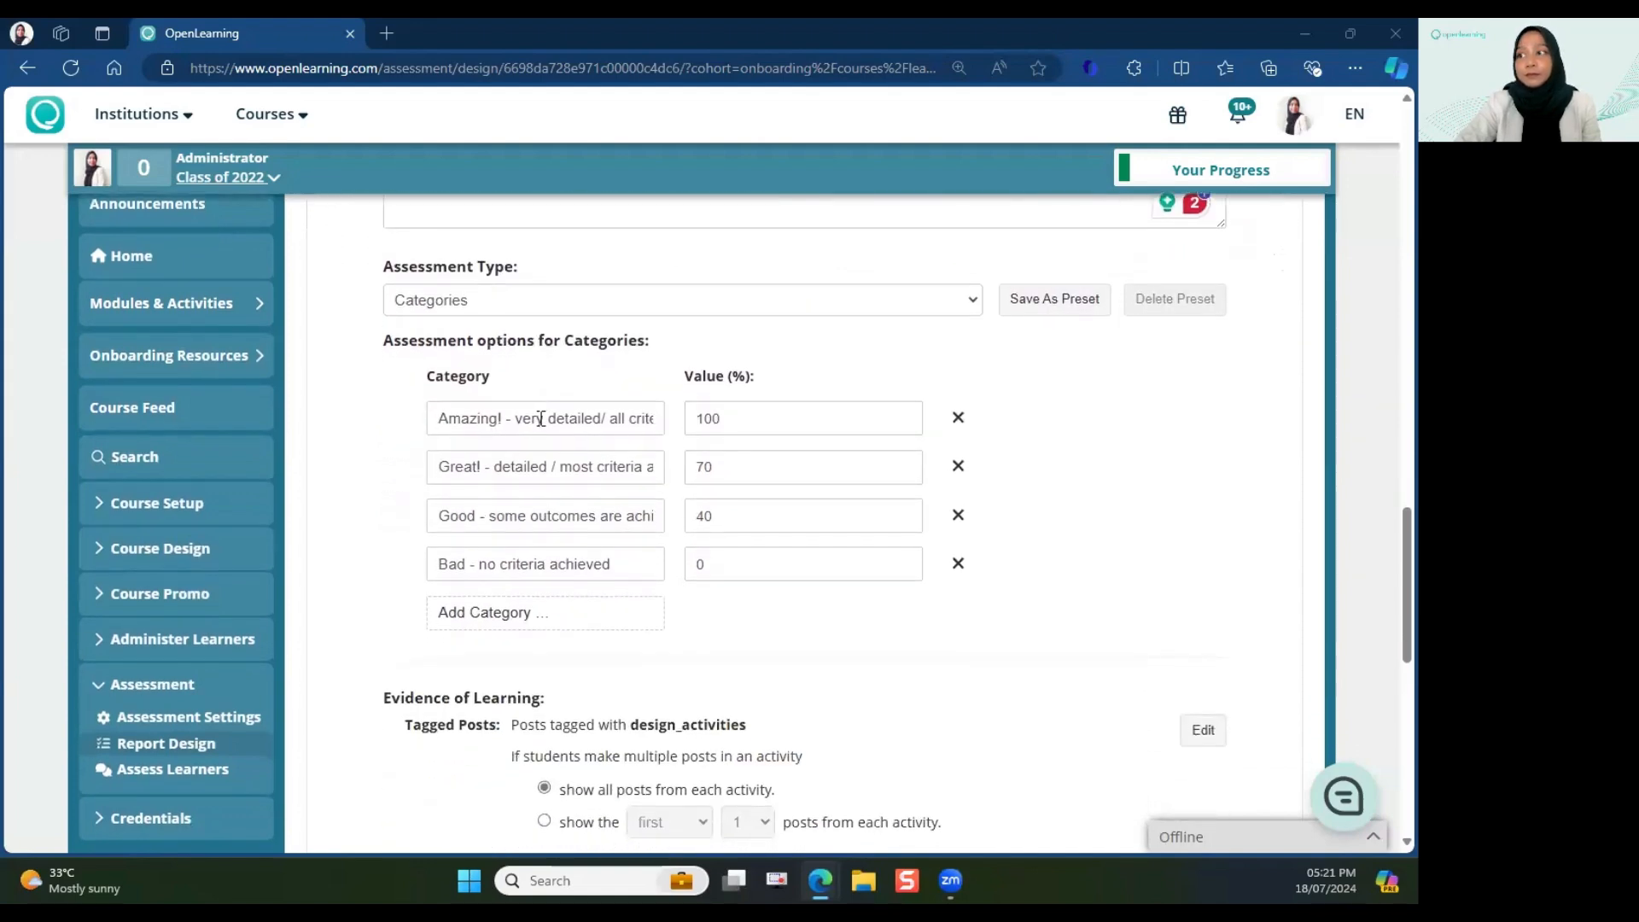
scroll(913, 629, "down", 3)
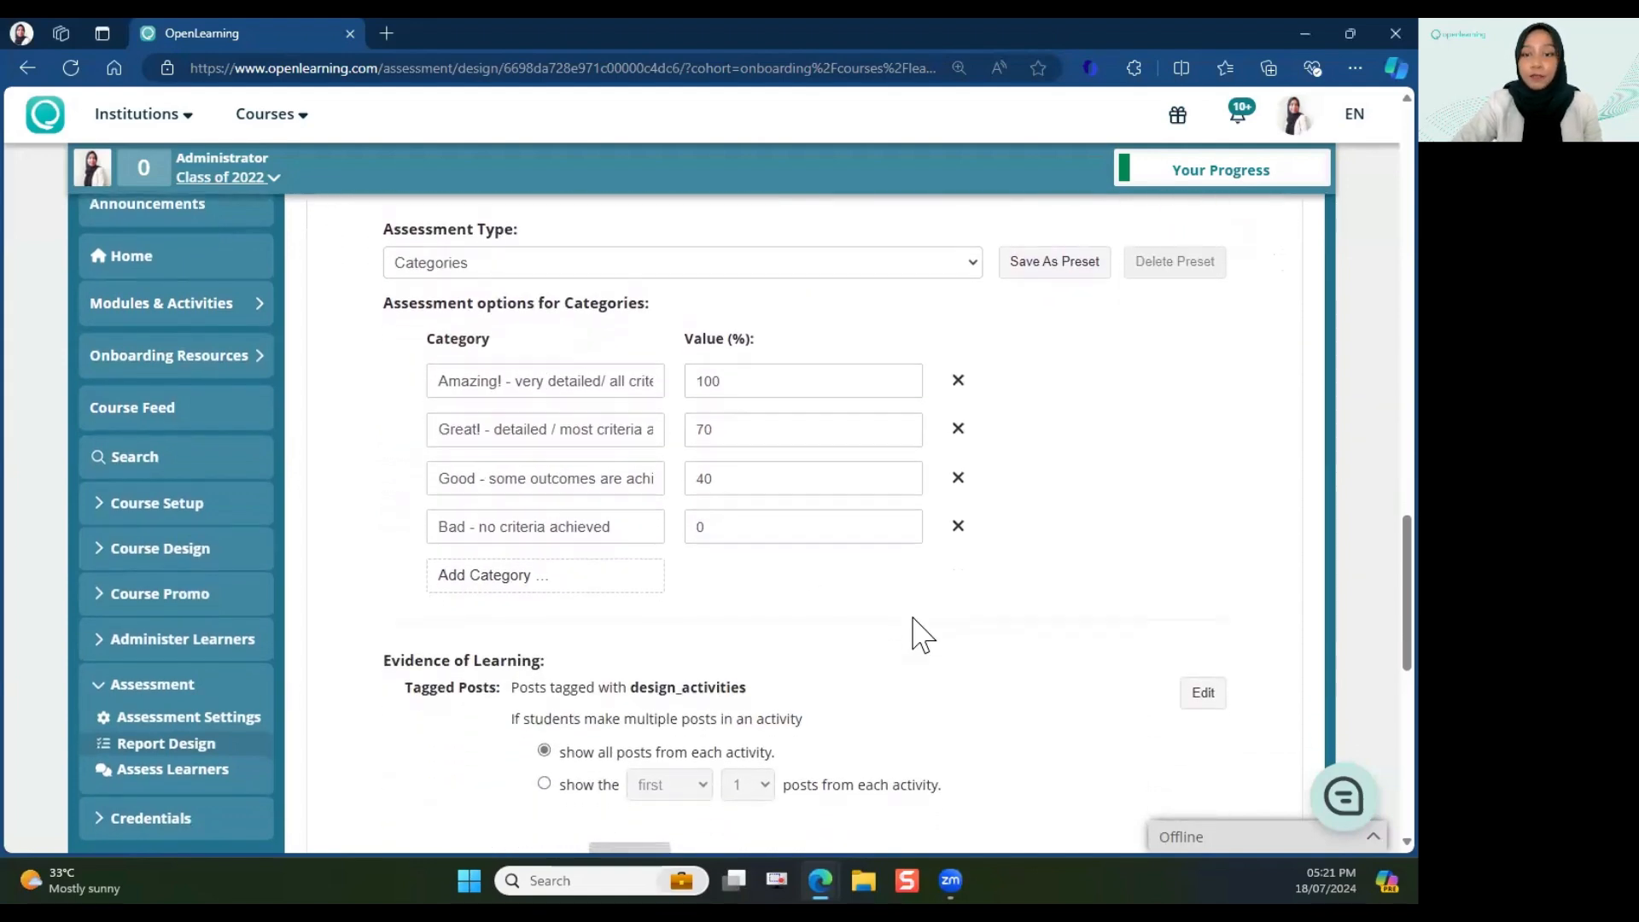
scroll(914, 629, "down", 5)
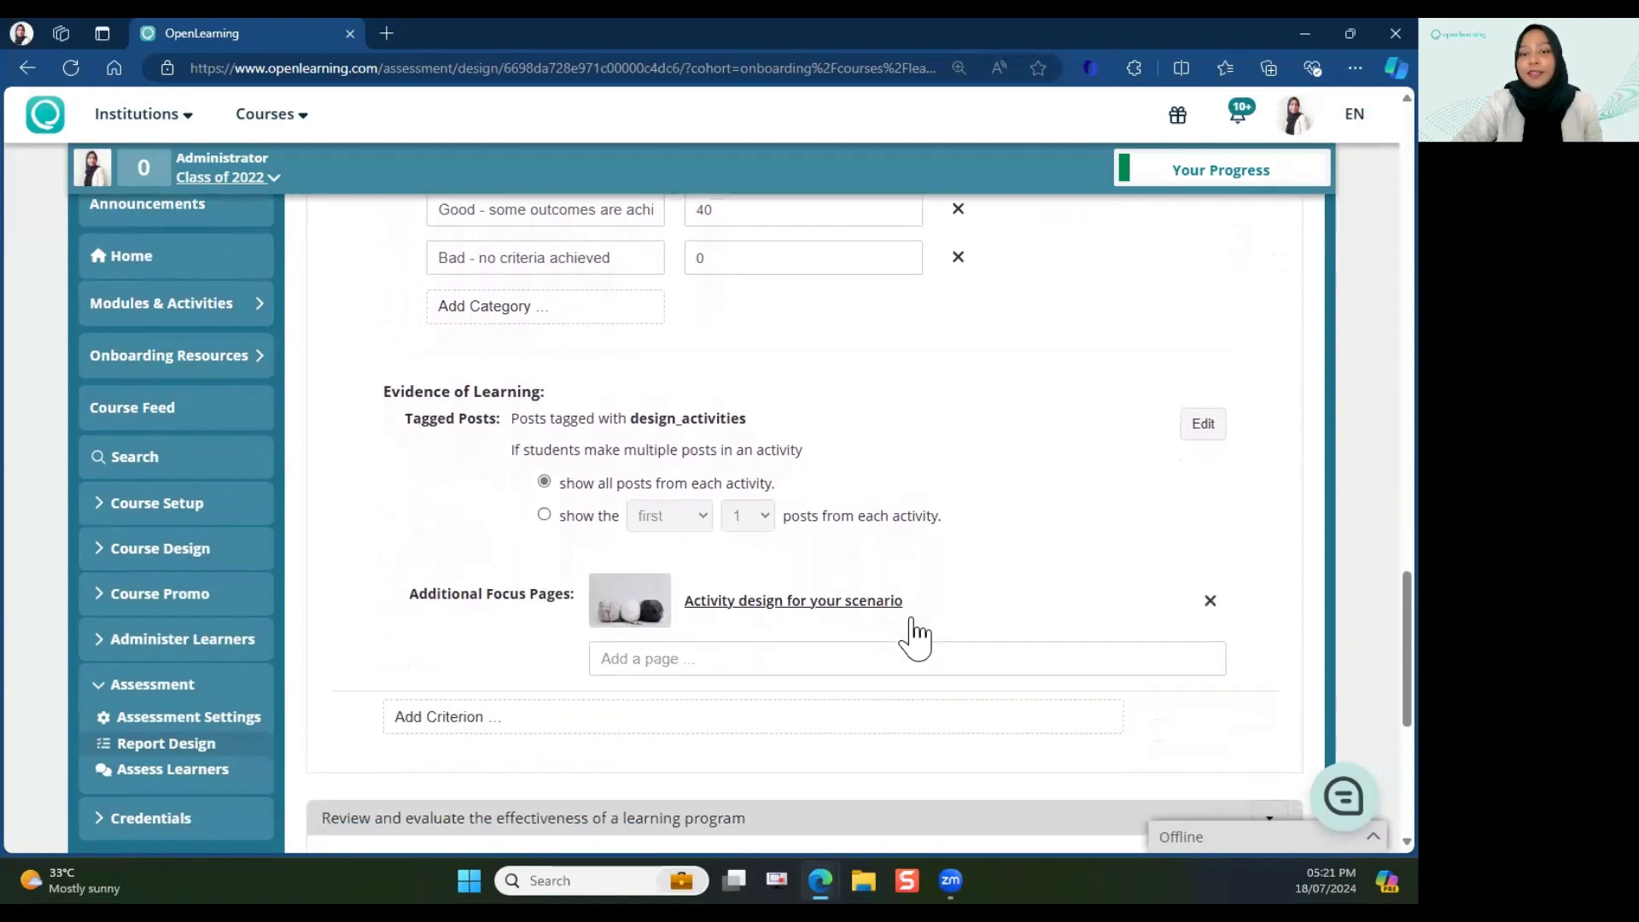
scroll(914, 629, "down", 5)
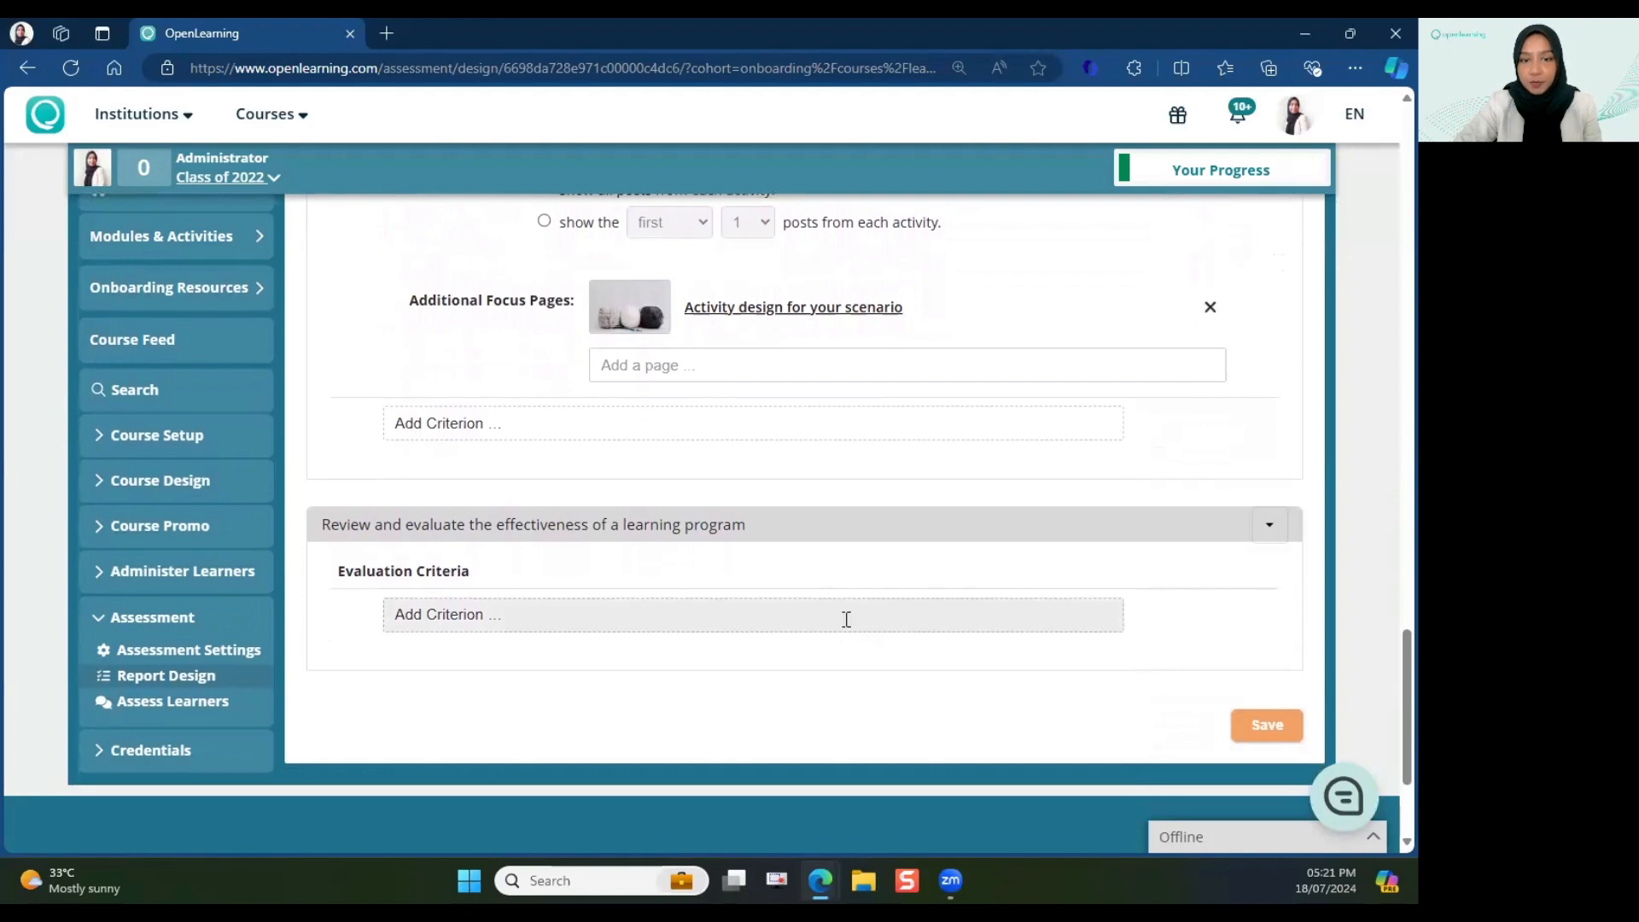
left_click(845, 616)
scroll(846, 619, "down", 1)
scroll(846, 619, "down", 2)
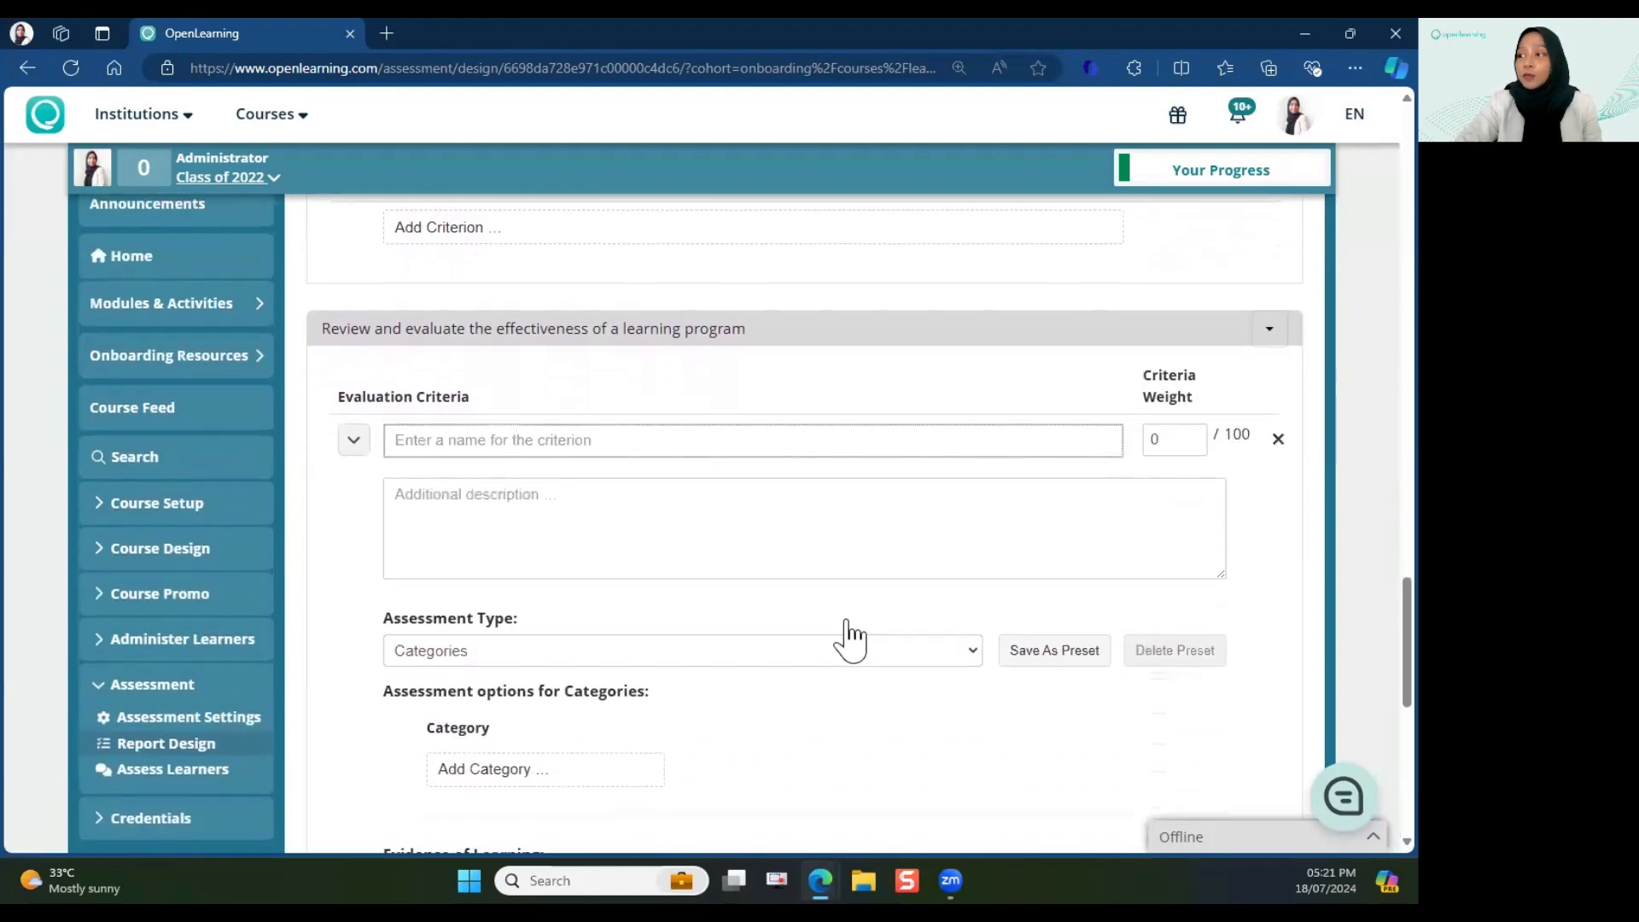
scroll(951, 658, "down", 3)
scroll(950, 662, "down", 3)
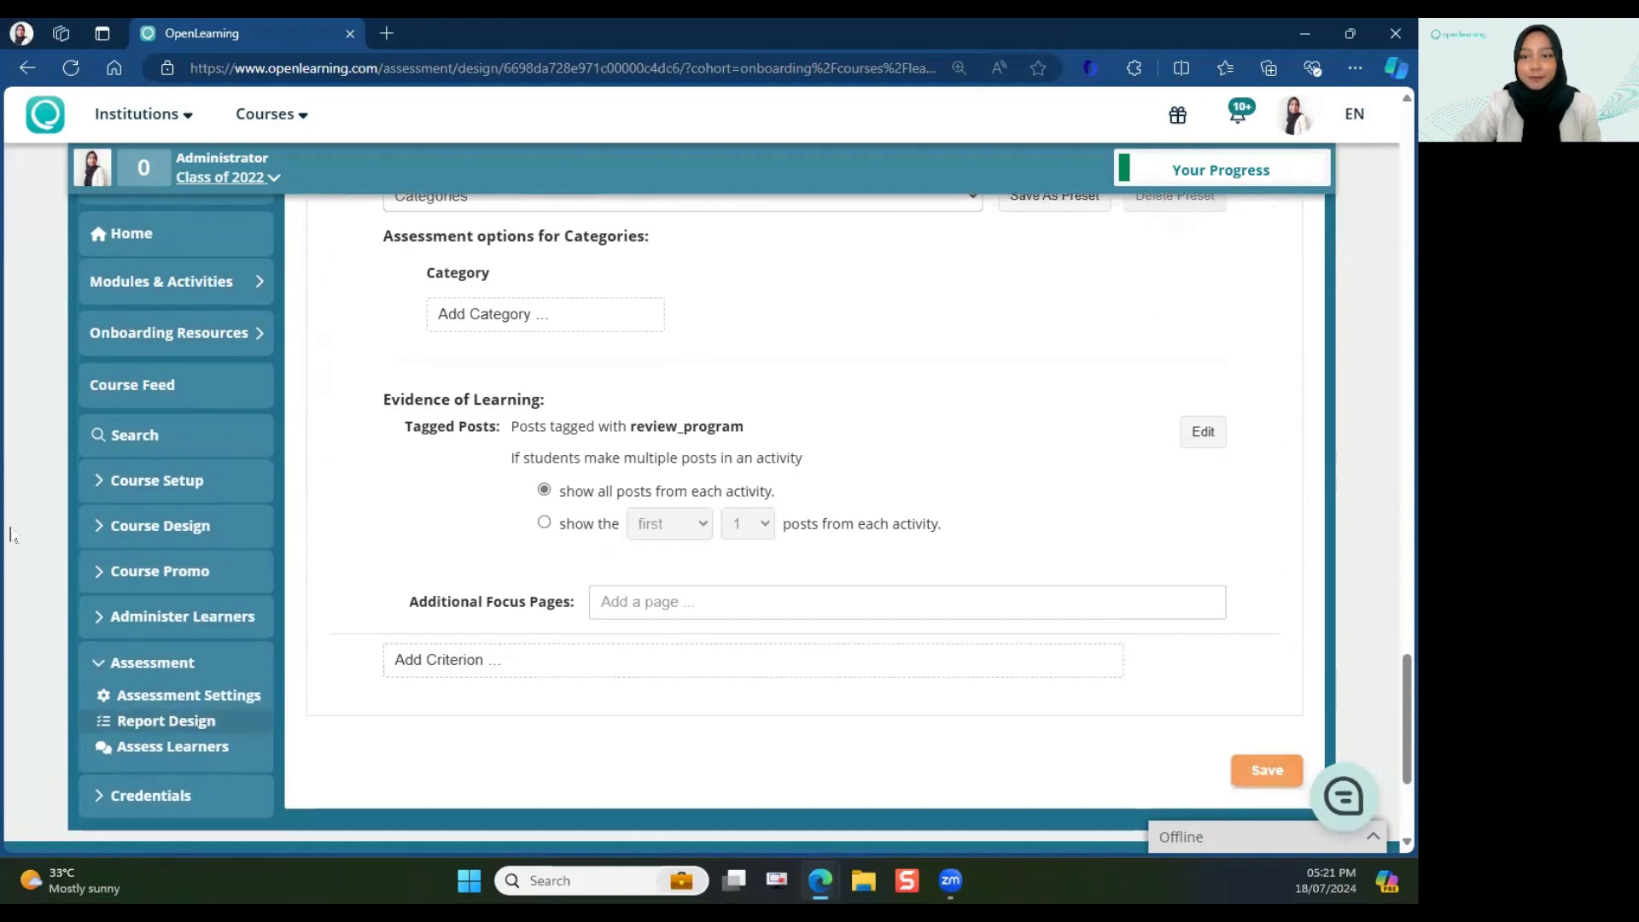
left_click(1267, 770)
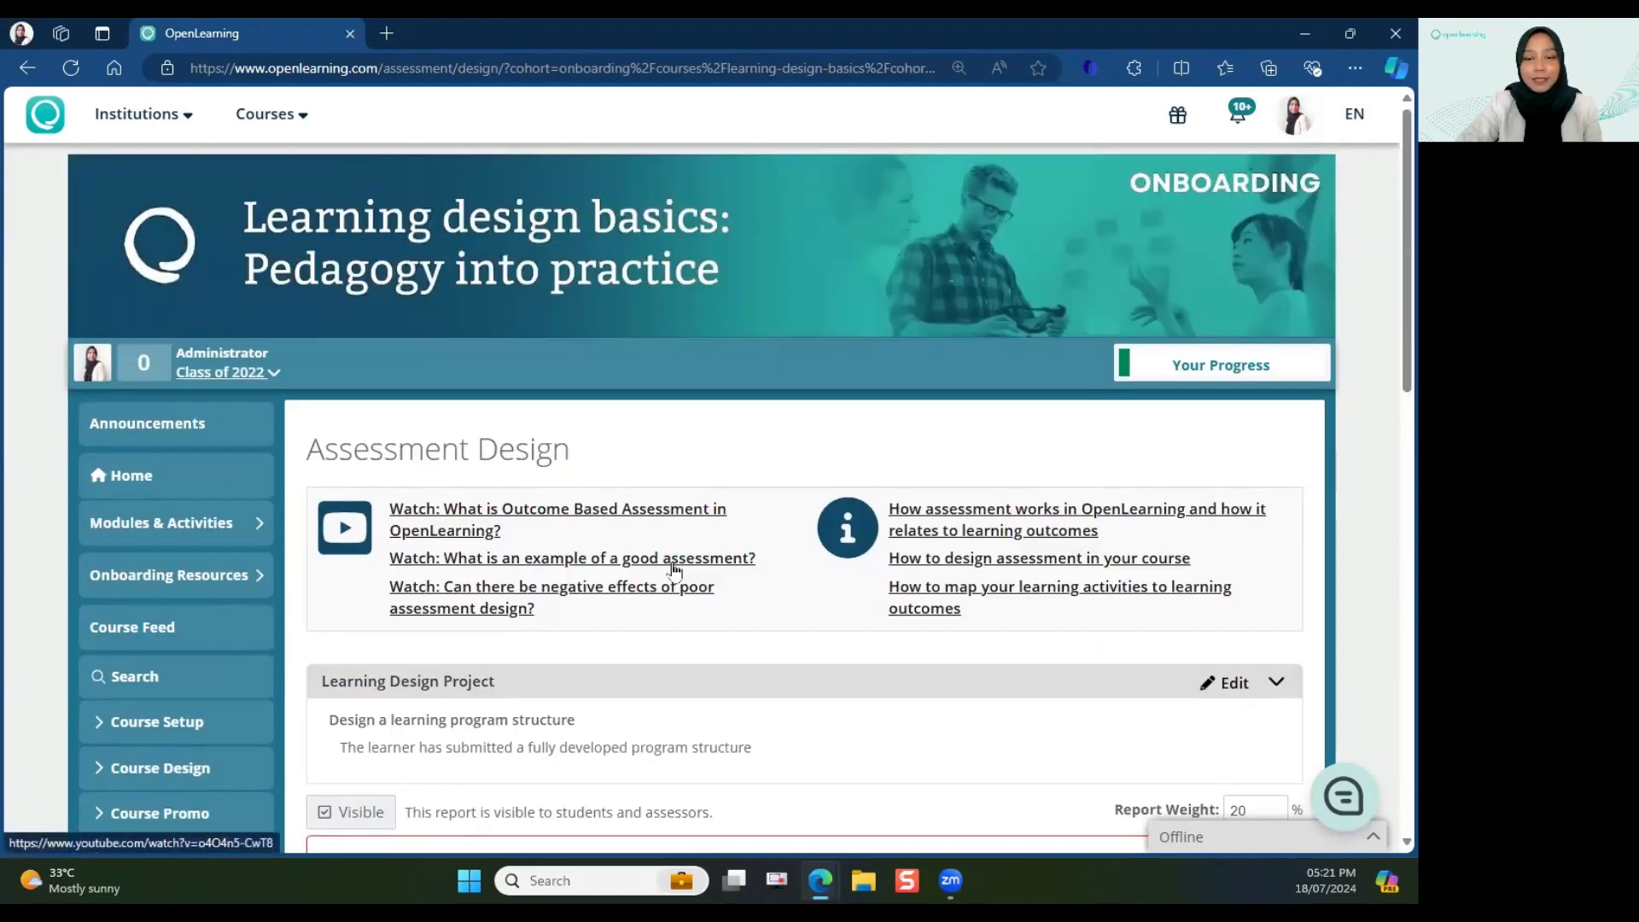
- Make the Quiz Report and the Learning Activity report visible to students and assessors
scroll(676, 567, "down", 1)
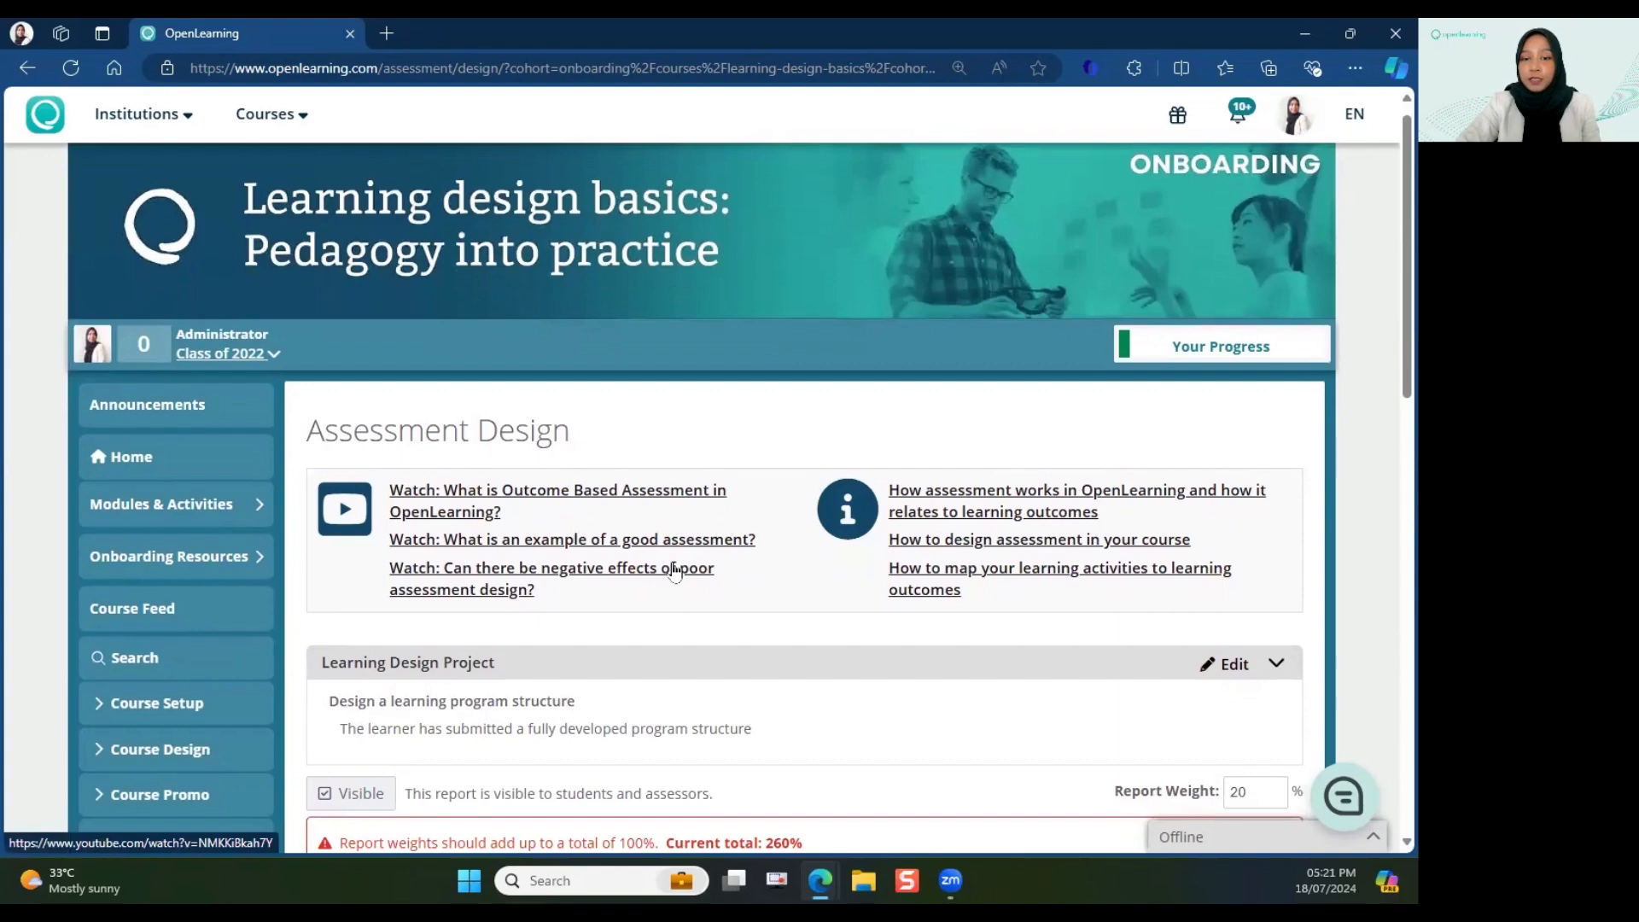
scroll(674, 570, "down", 4)
scroll(676, 580, "down", 2)
scroll(674, 570, "down", 1)
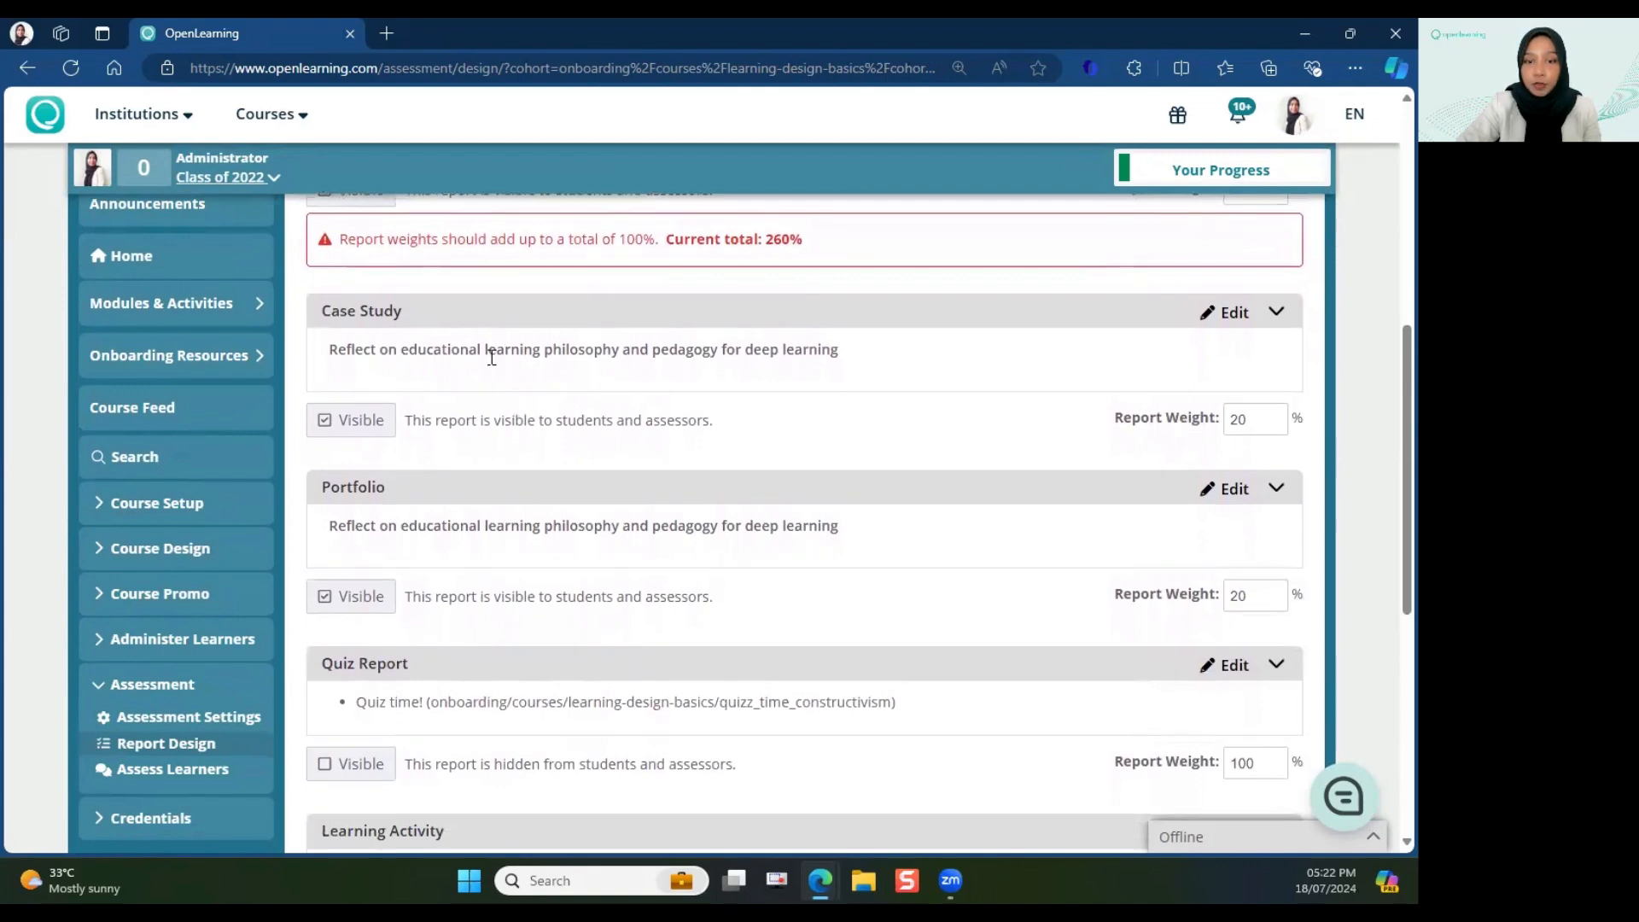
scroll(490, 464, "down", 1)
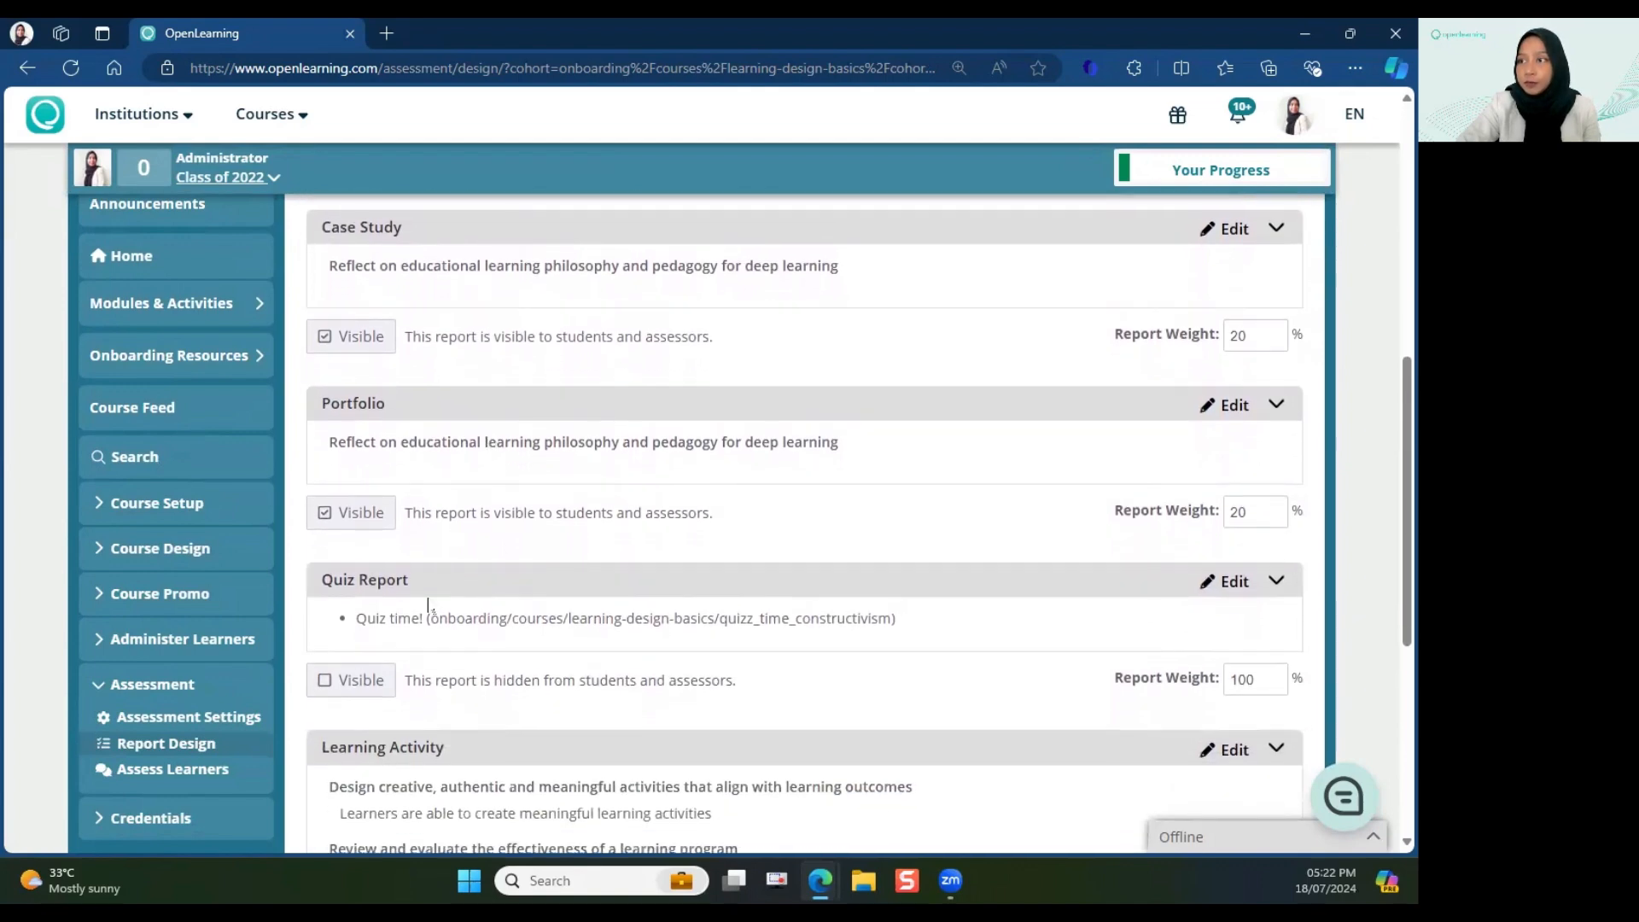
scroll(429, 606, "down", 2)
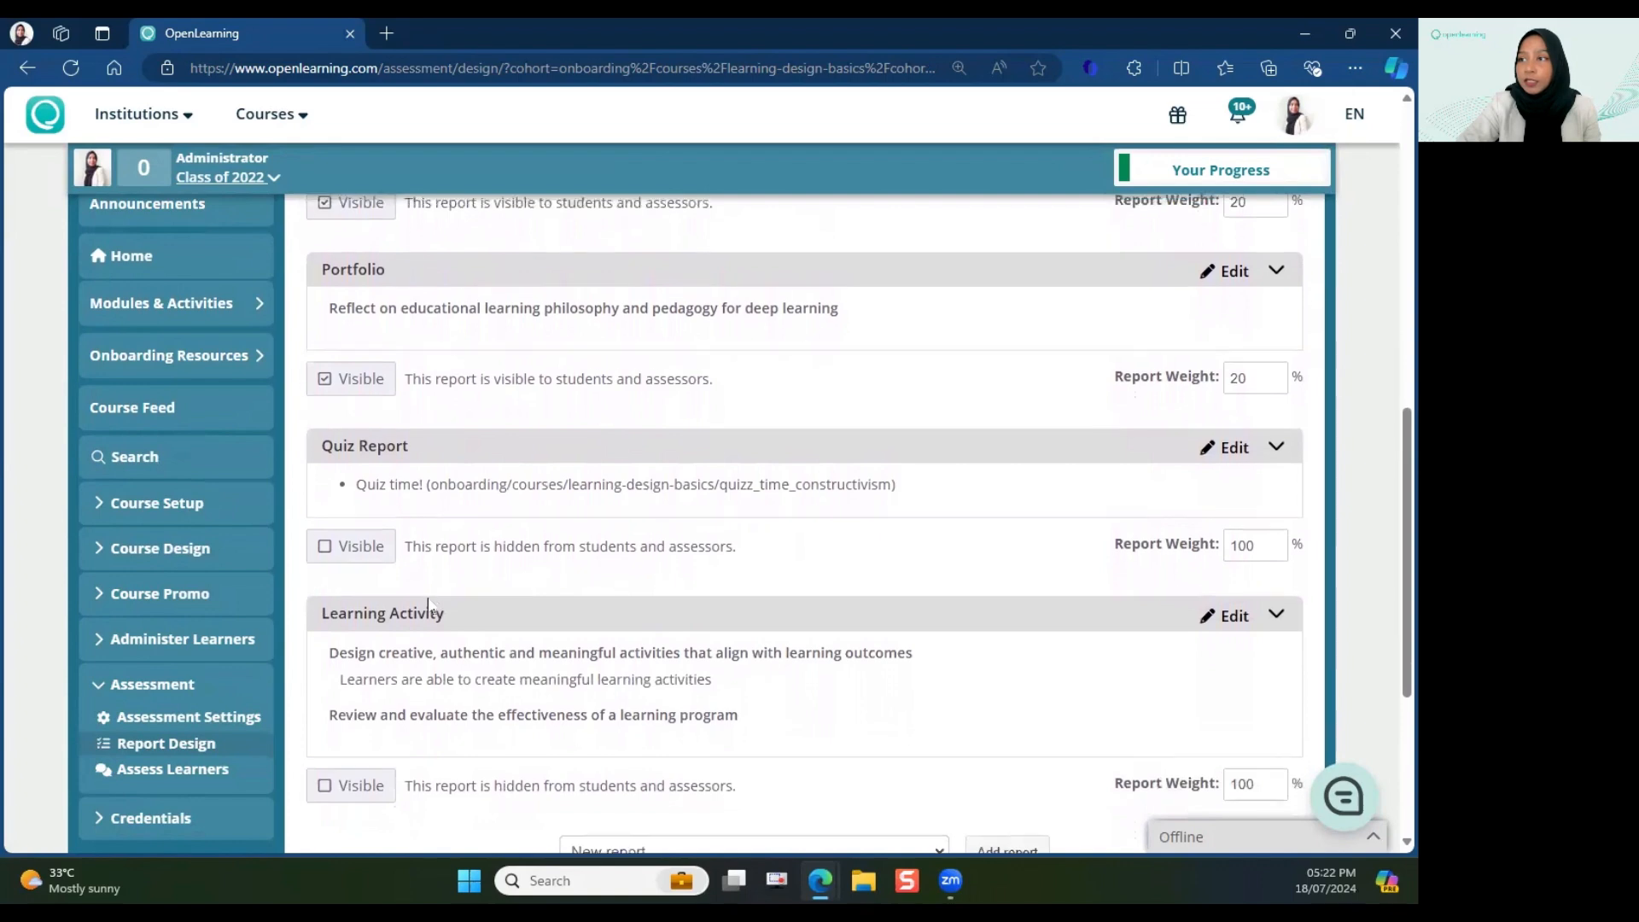
left_click(325, 549)
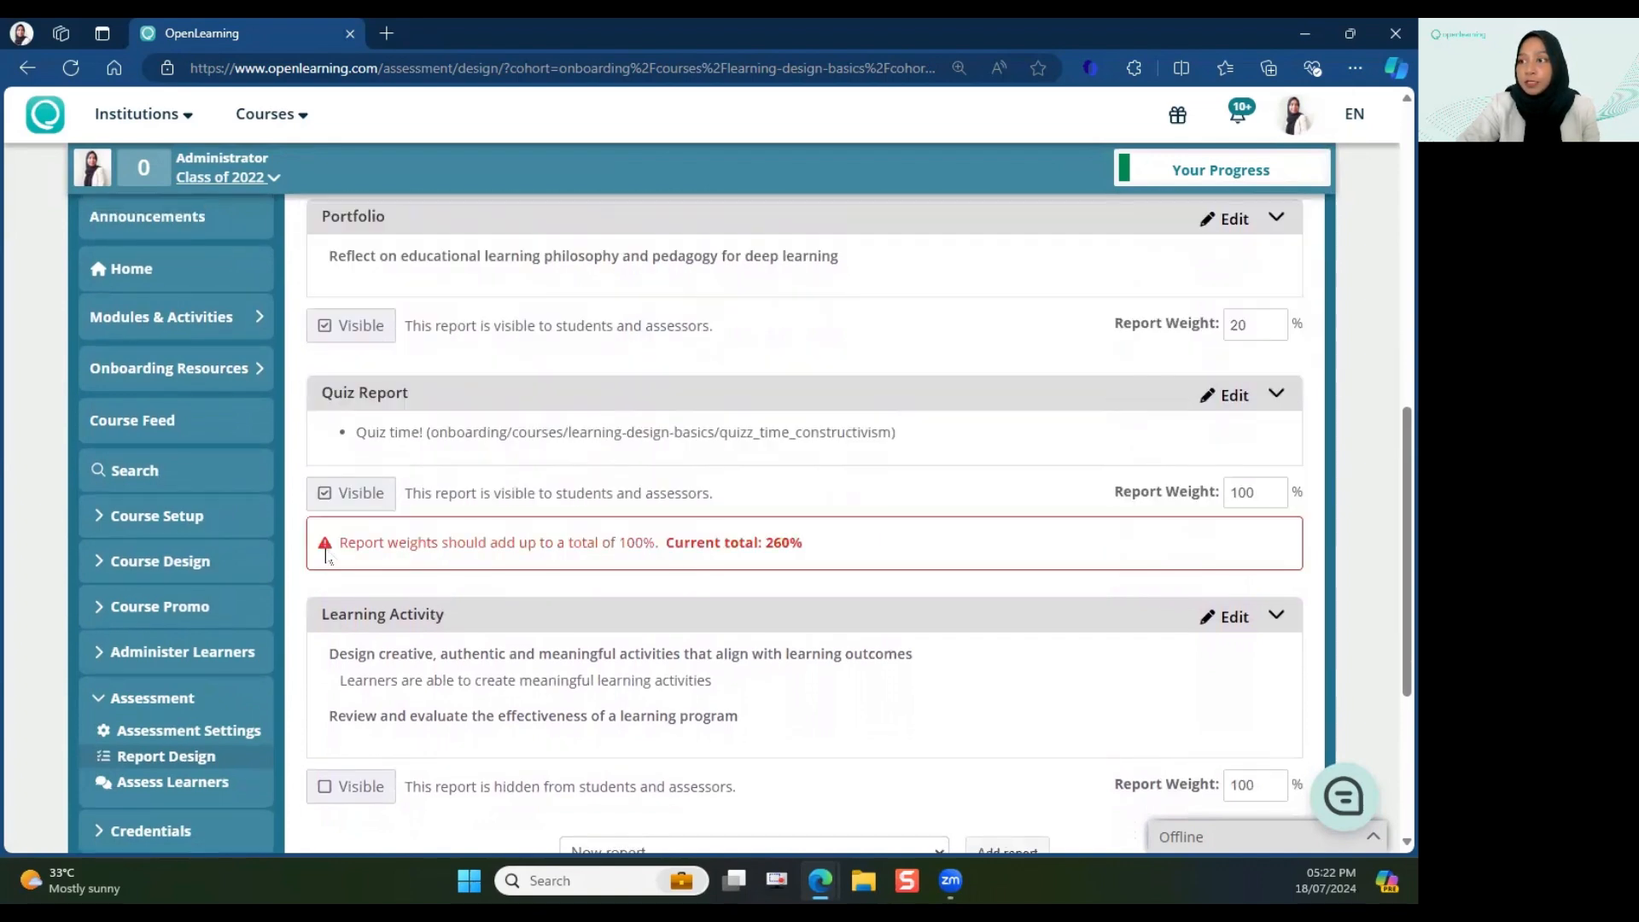
left_click(325, 787)
scroll(375, 781, "down", 1)
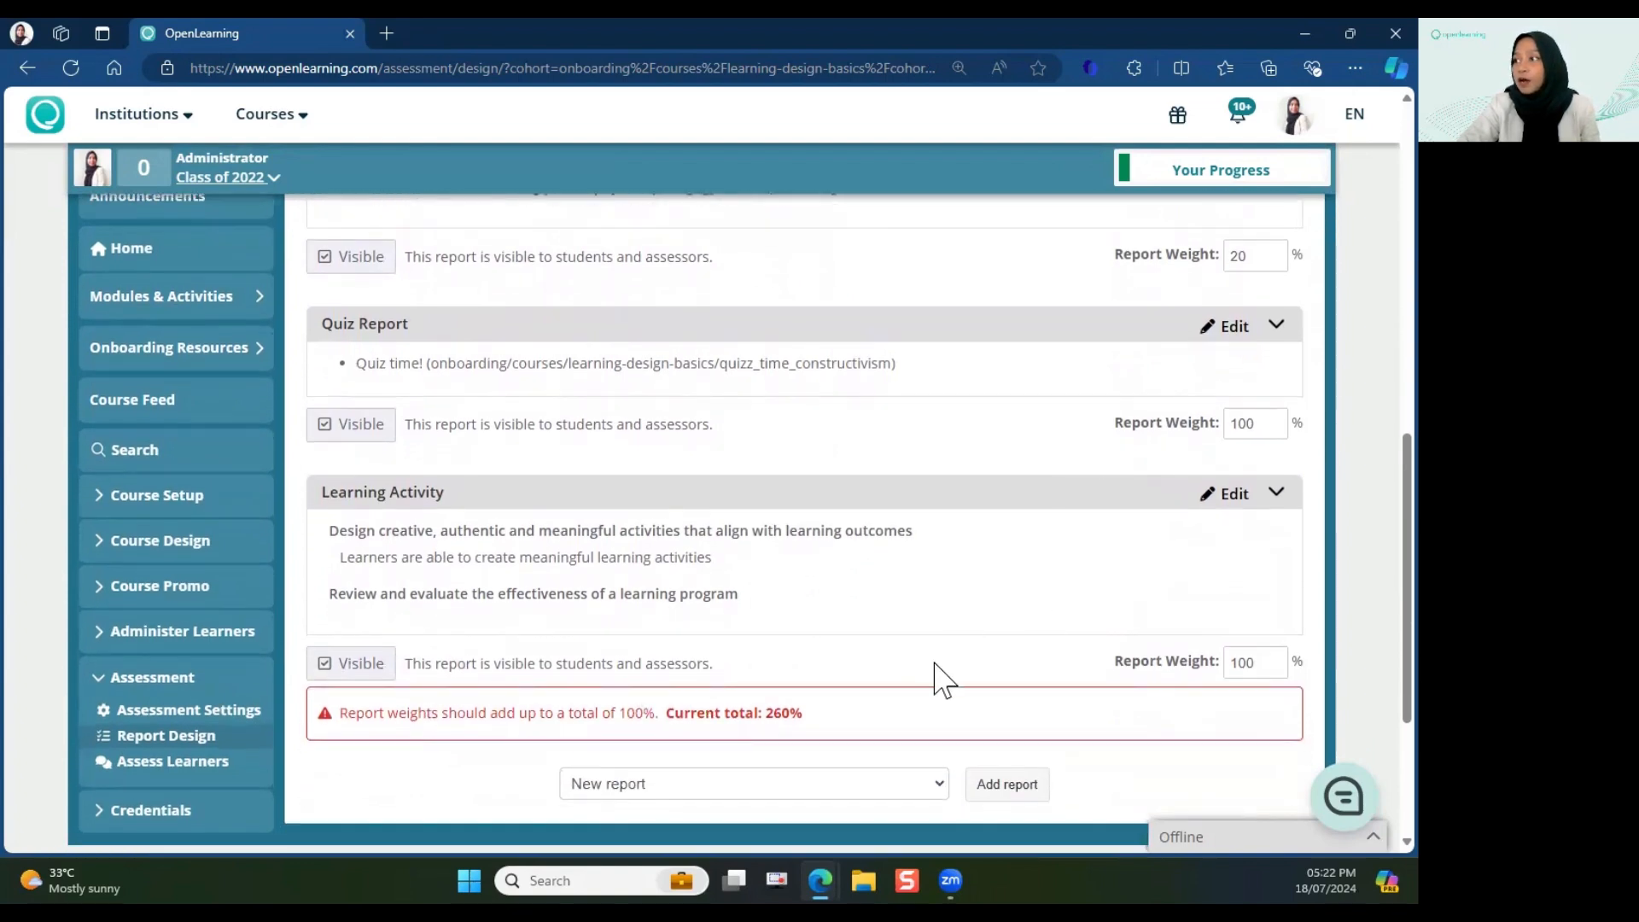
- Set the report weights of the Quiz Report and the Learning Activity report to 20% each
double_click(1249, 423)
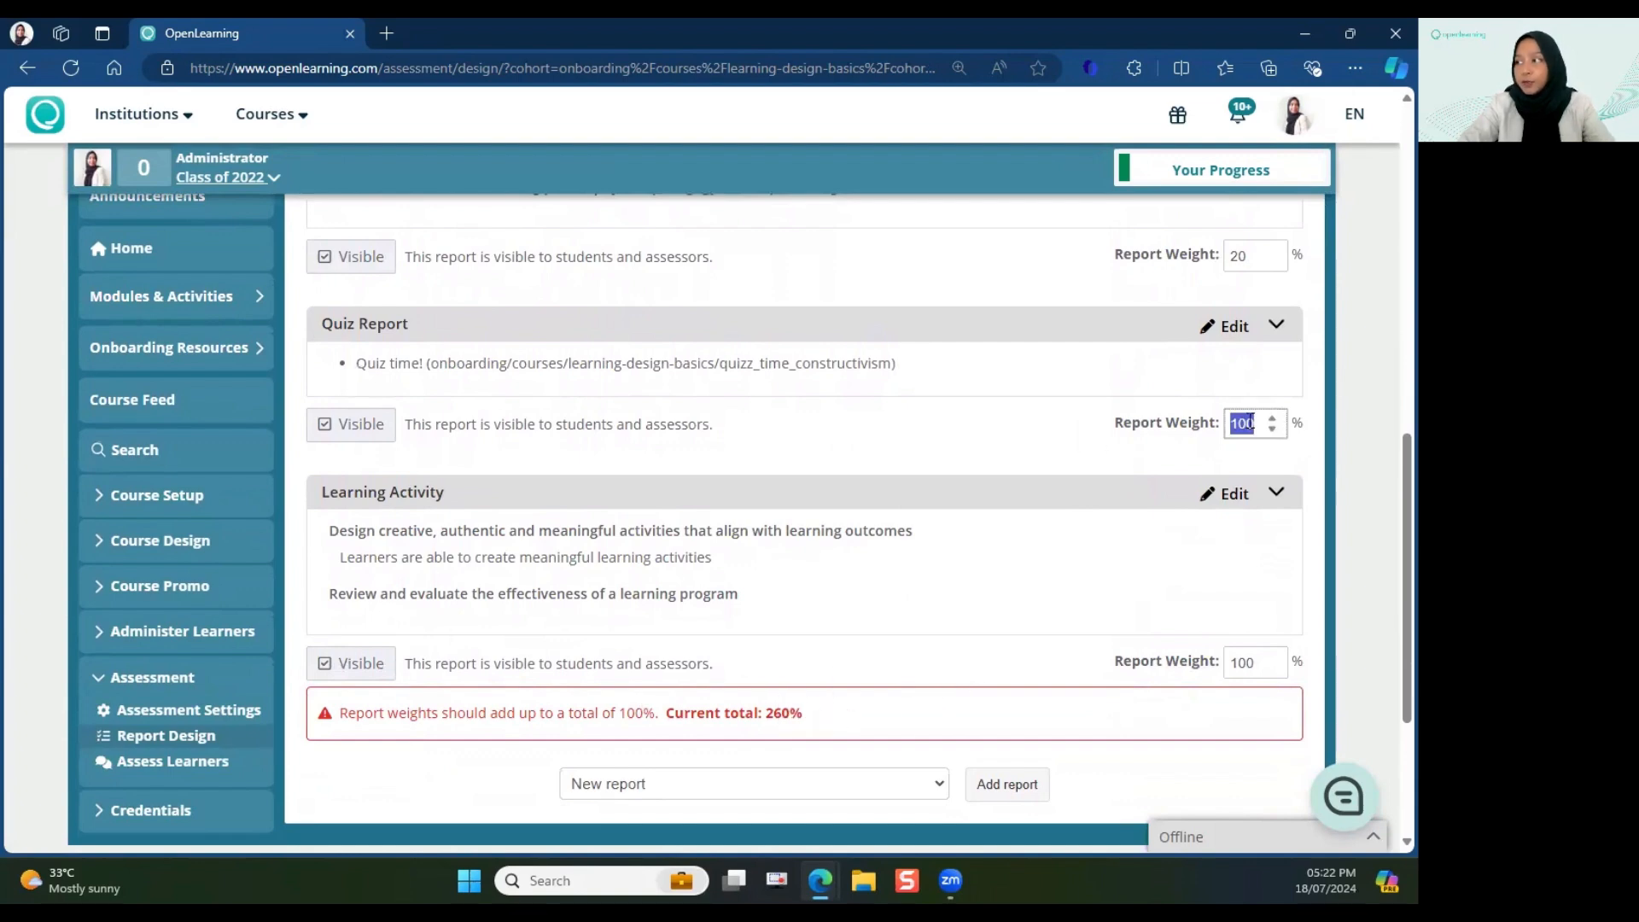
type("20")
left_click(1242, 660)
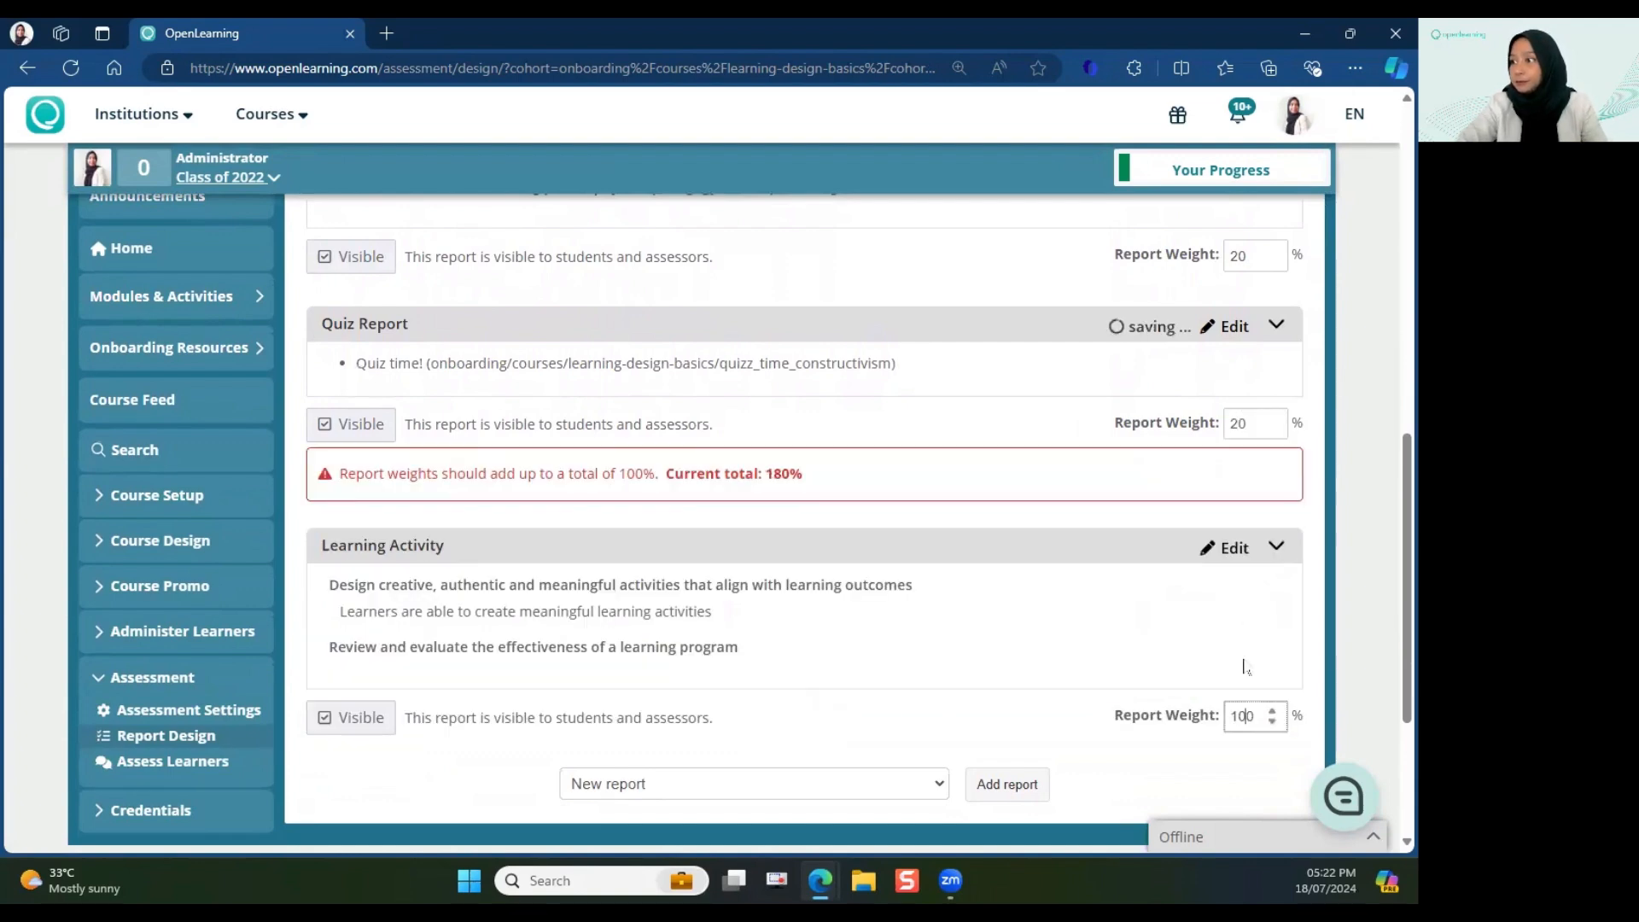
double_click(1244, 715)
type("20")
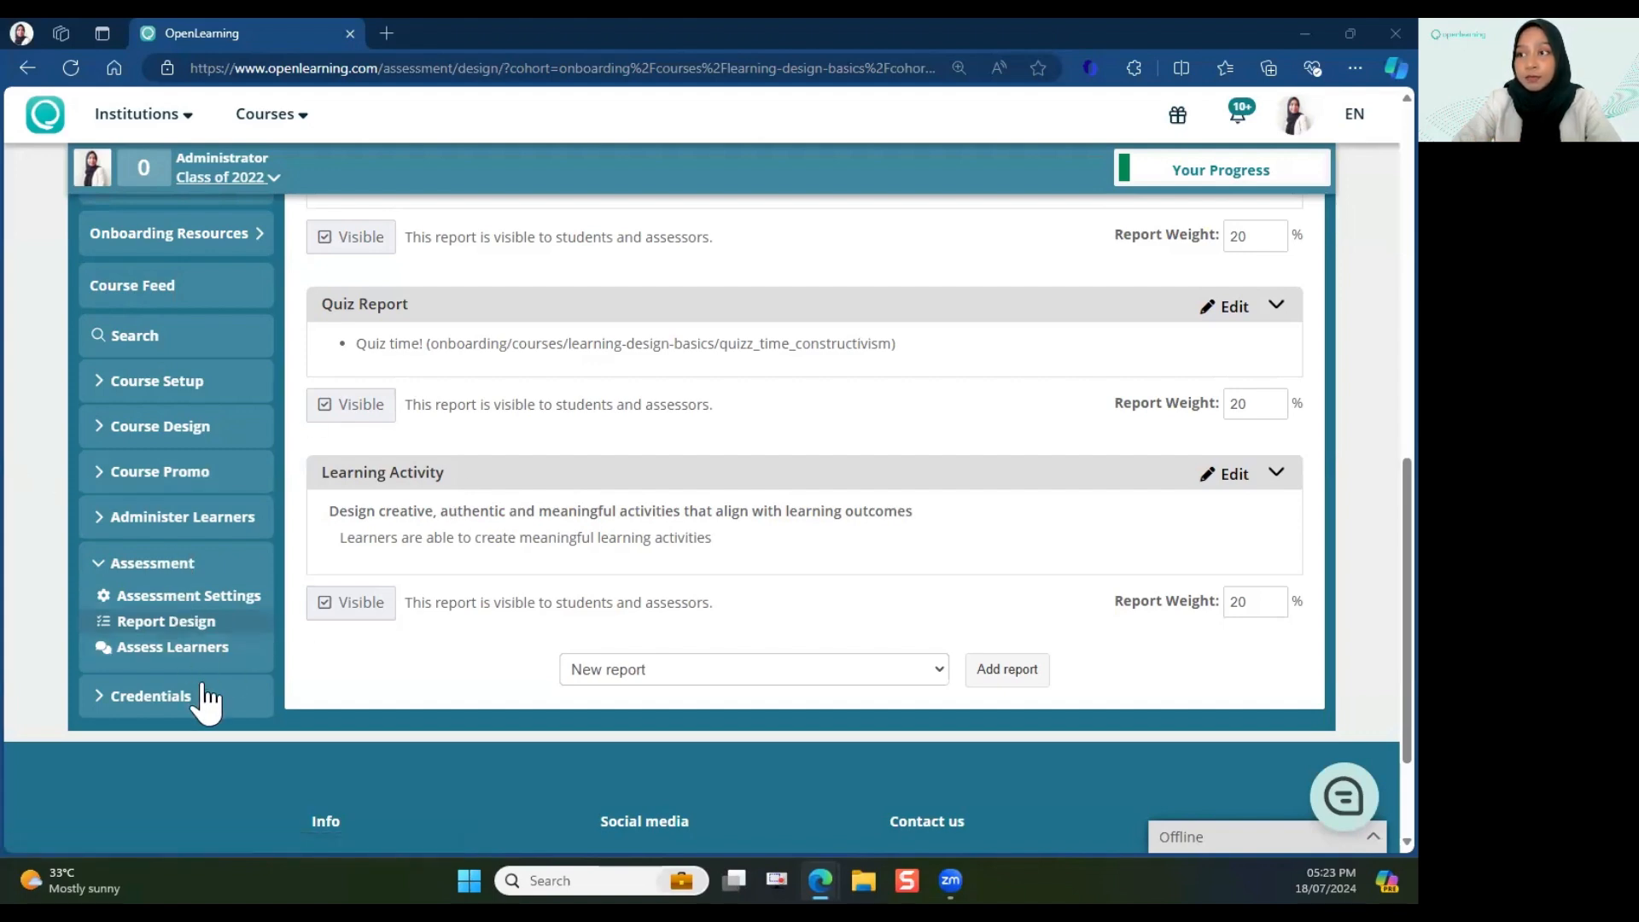
- Open the Assess Learners page and examine each learner's status across all report columns
left_click(215, 657)
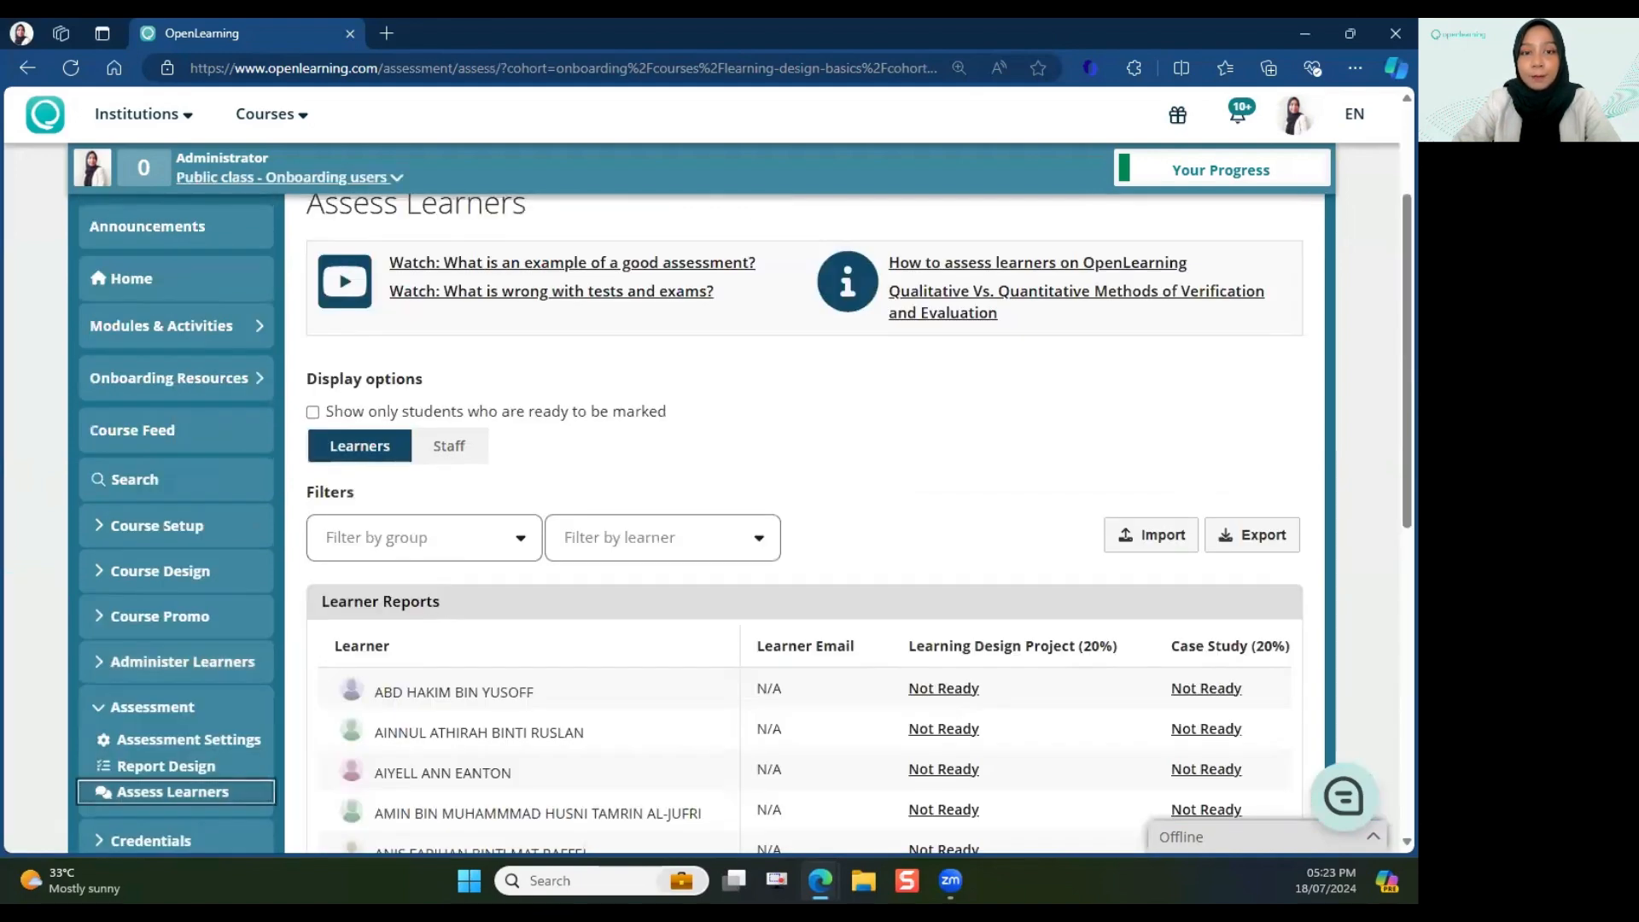
scroll(464, 494, "down", 1)
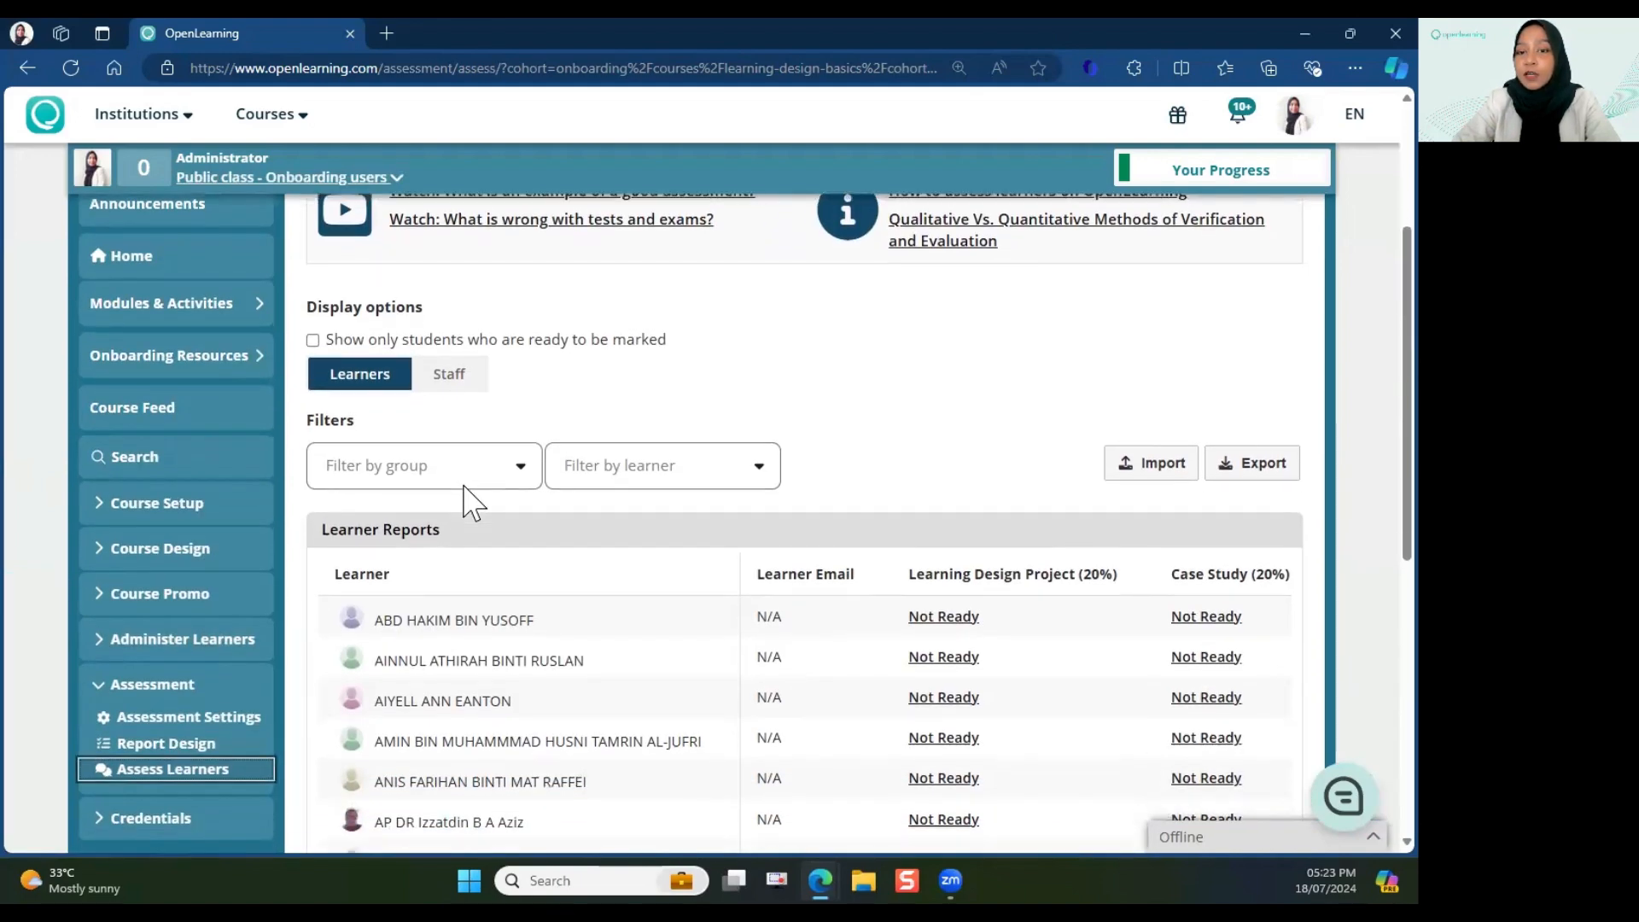
scroll(1105, 688, "right", 3)
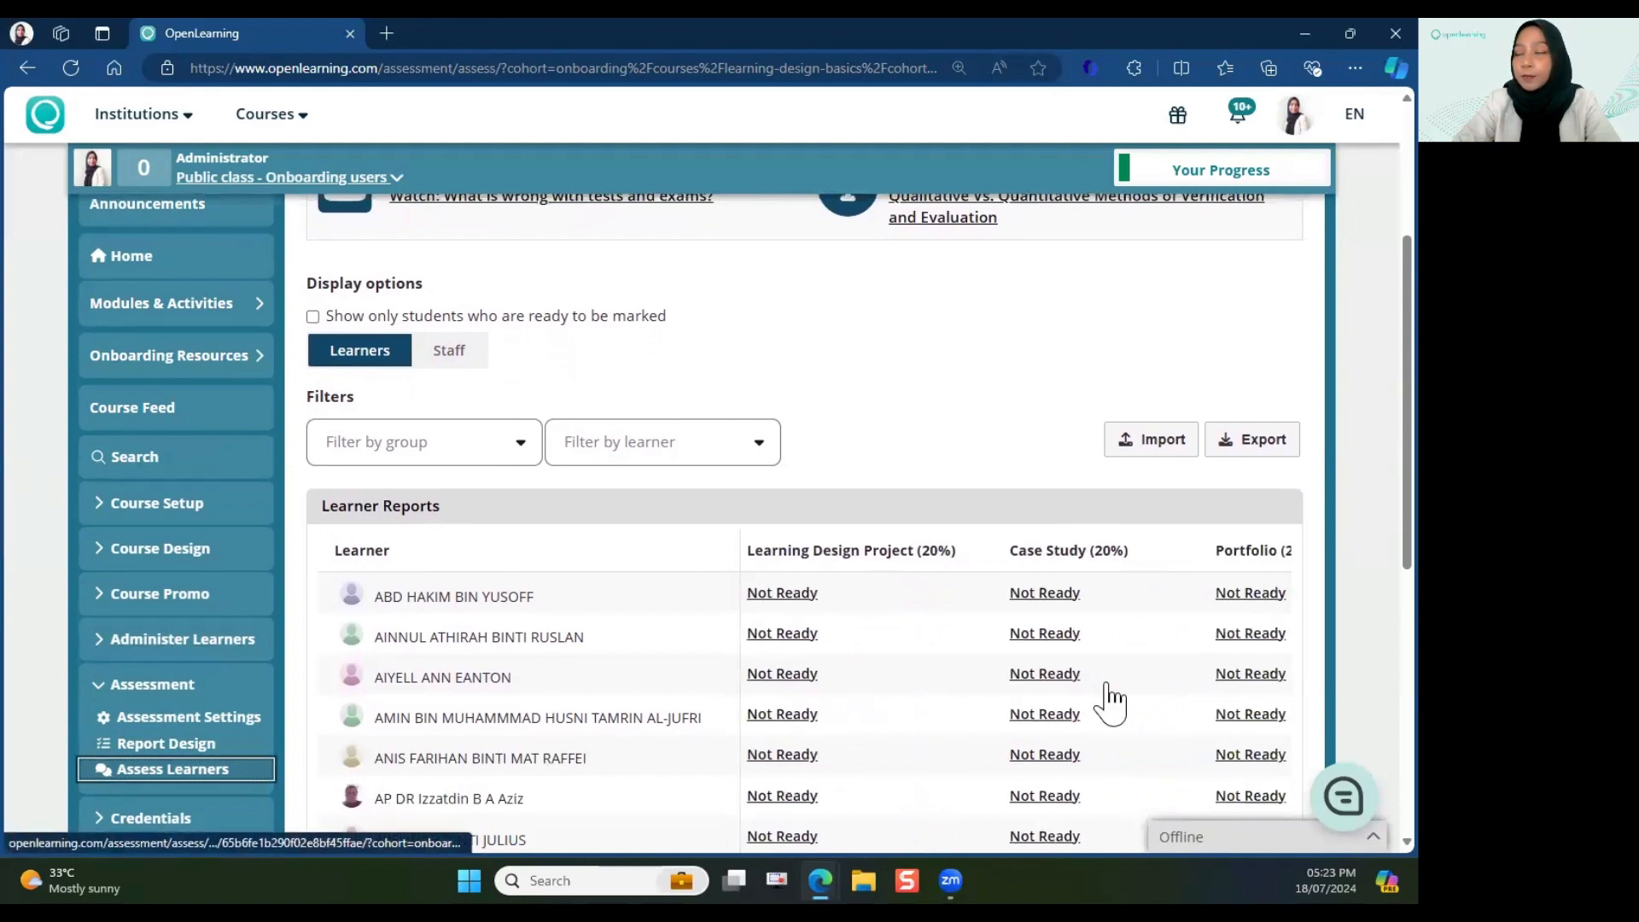
scroll(1105, 688, "right", 4)
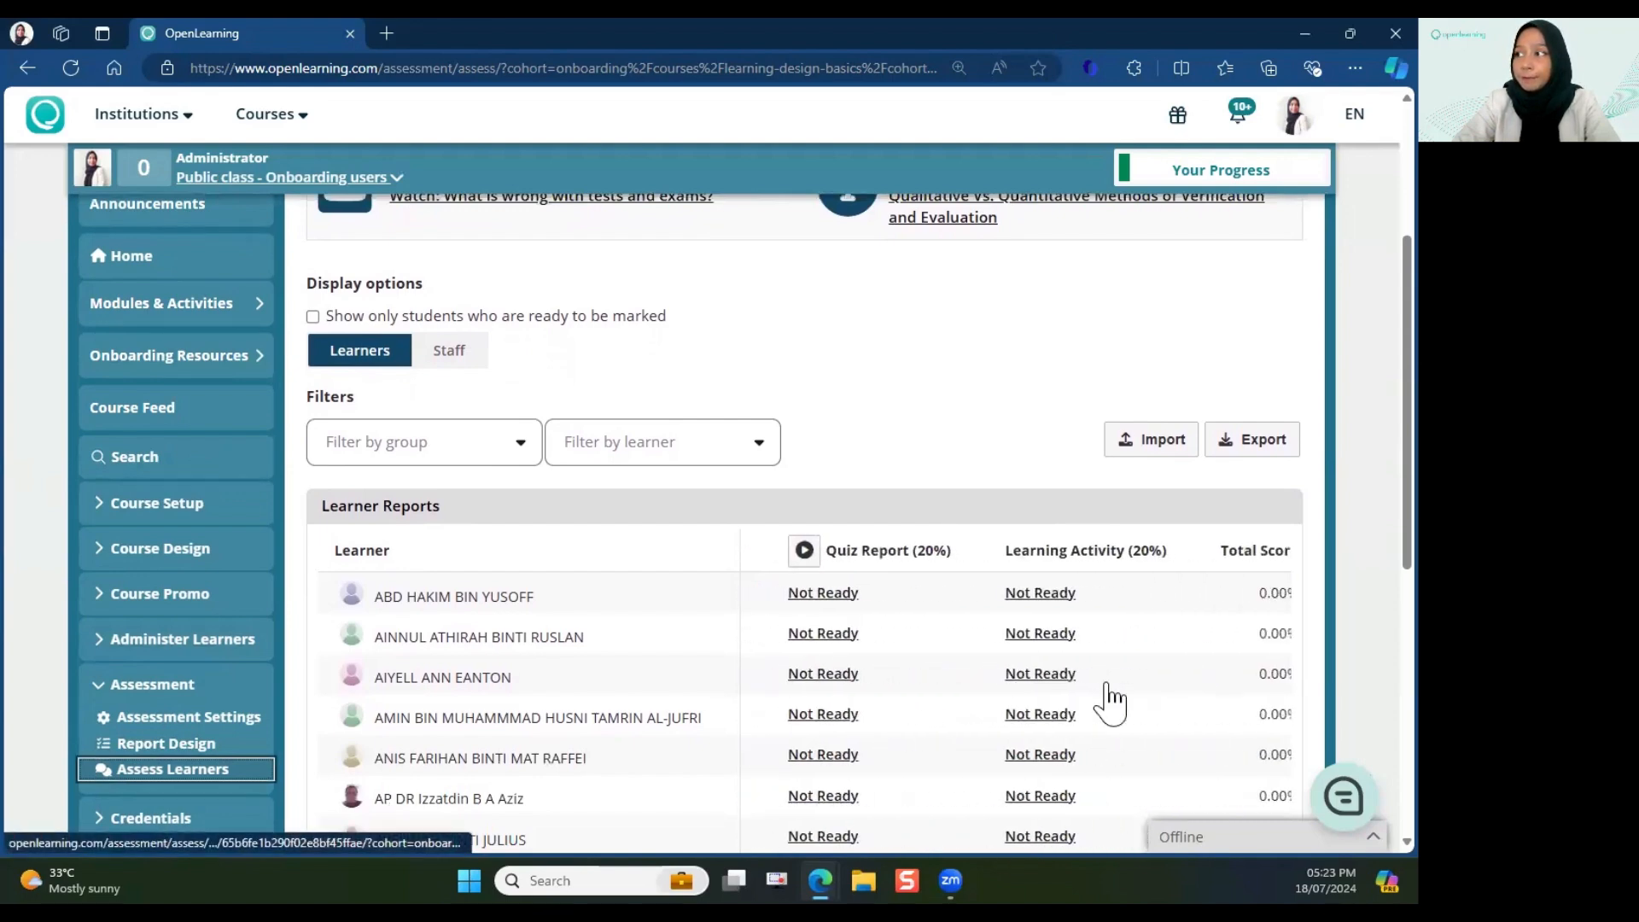
scroll(1109, 701, "down", 1)
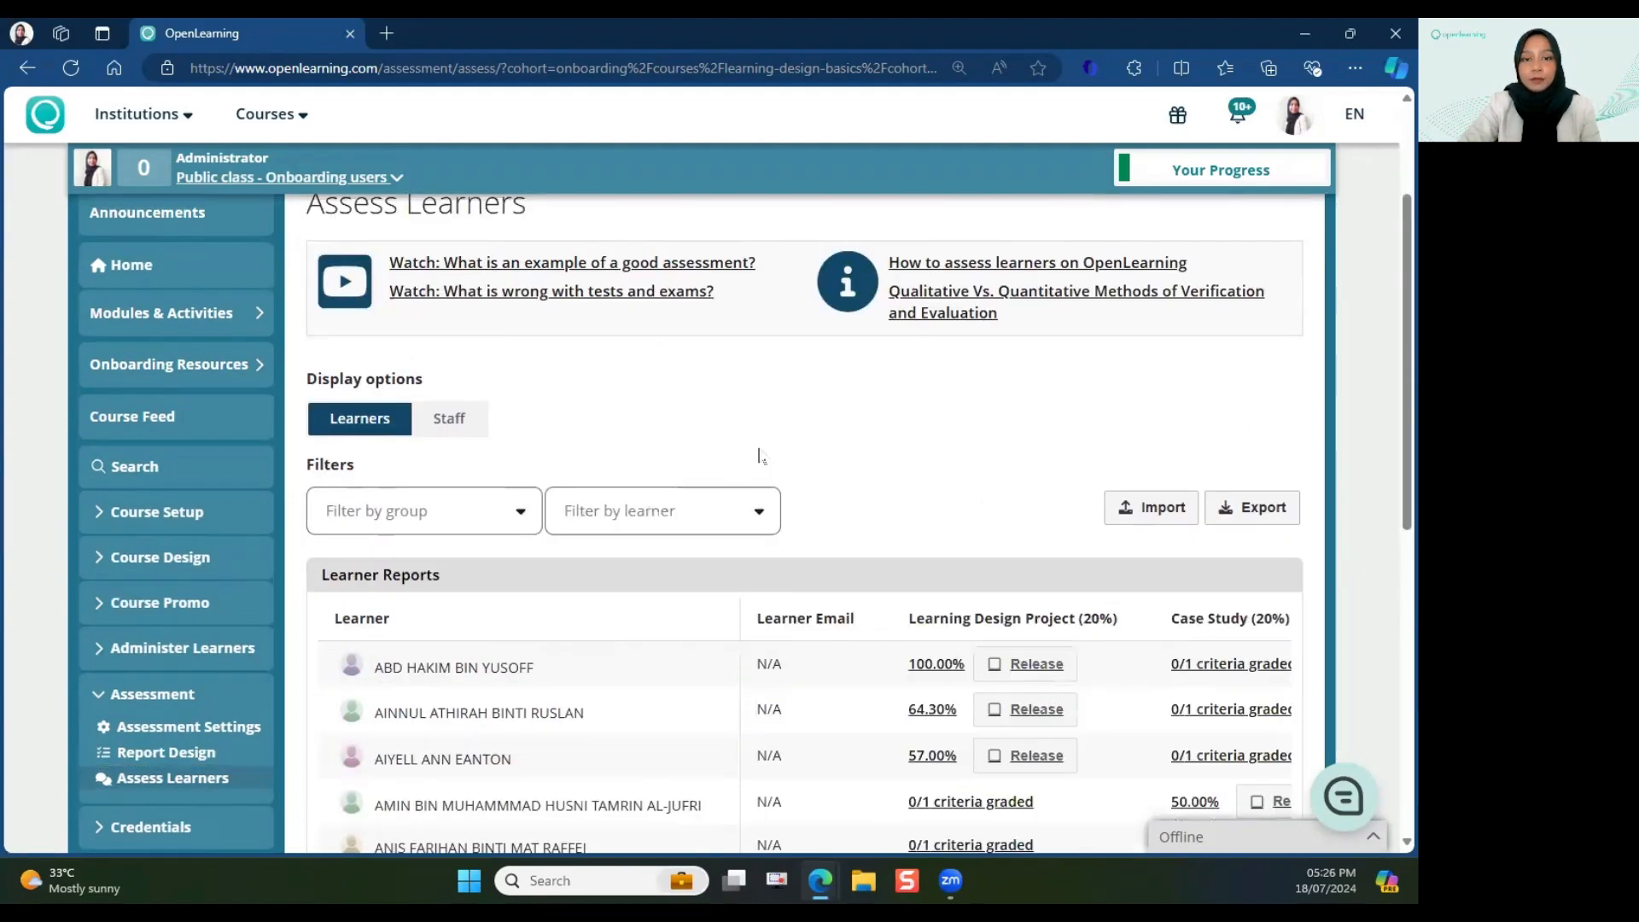
scroll(759, 456, "up", 1)
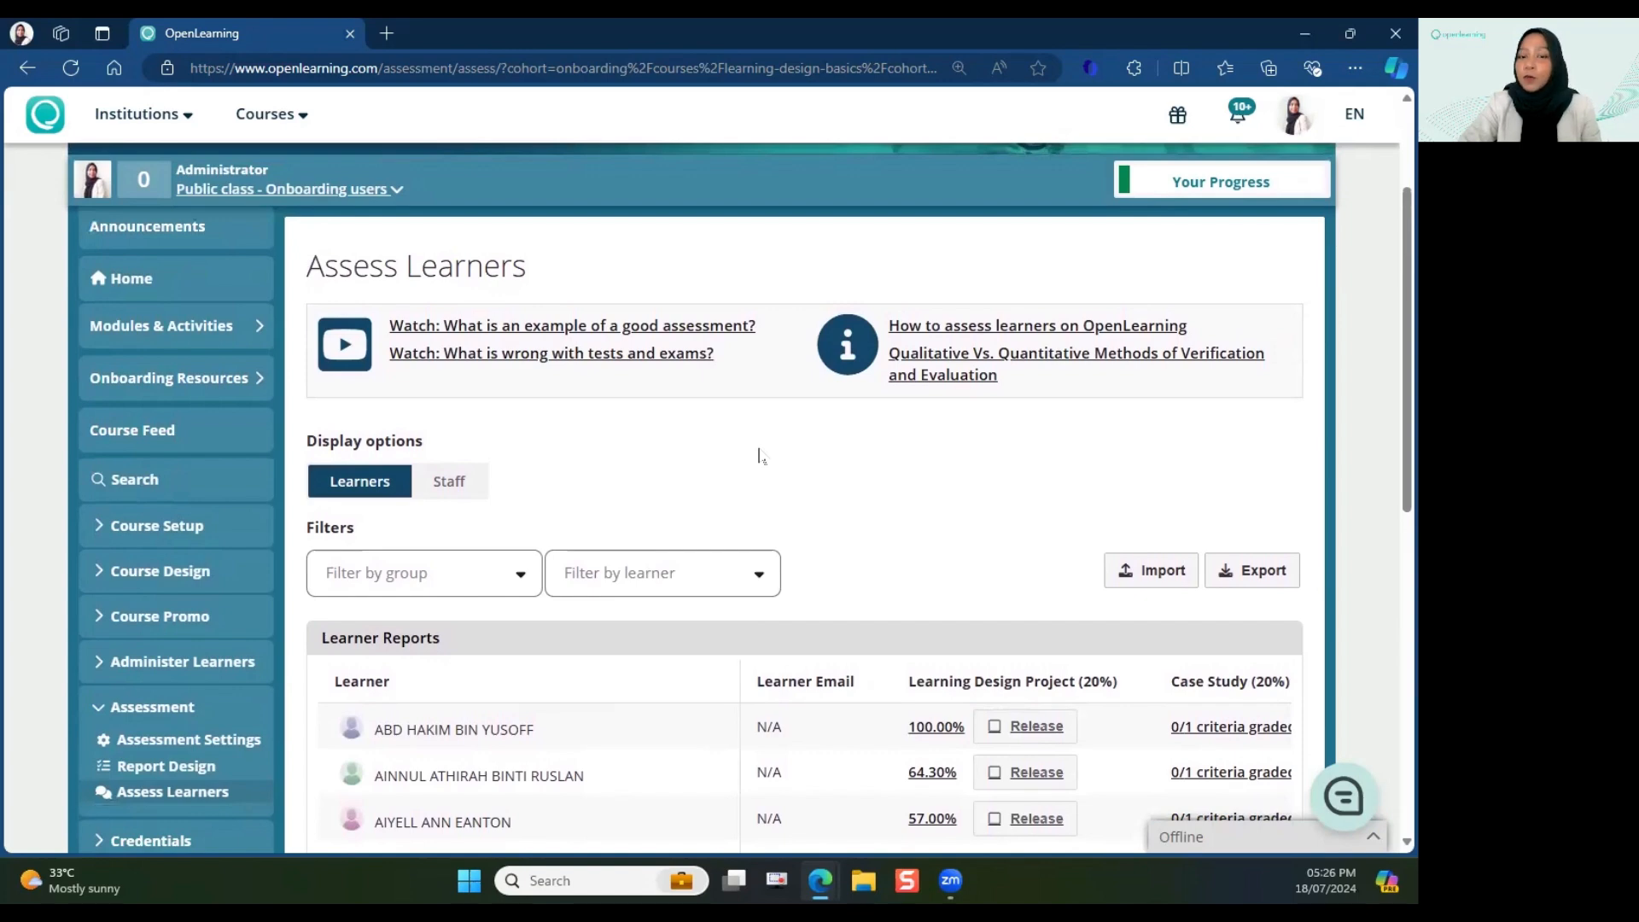
- Filter the learner reports to show only the learner OpenLearning by searching for "open"
left_click(649, 578)
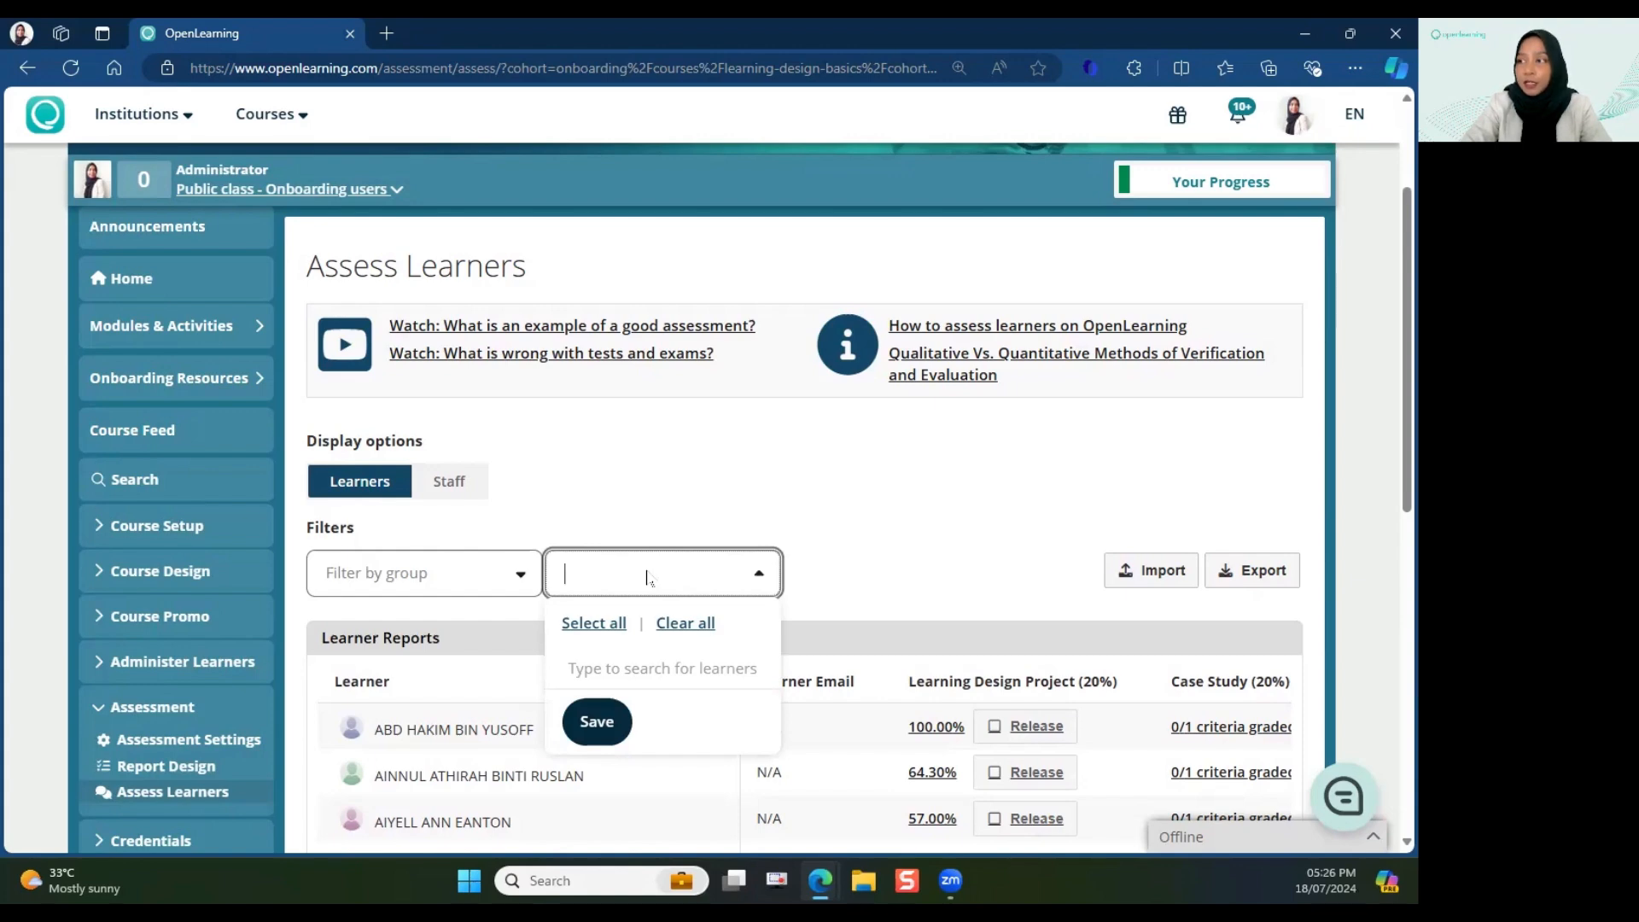
type("open")
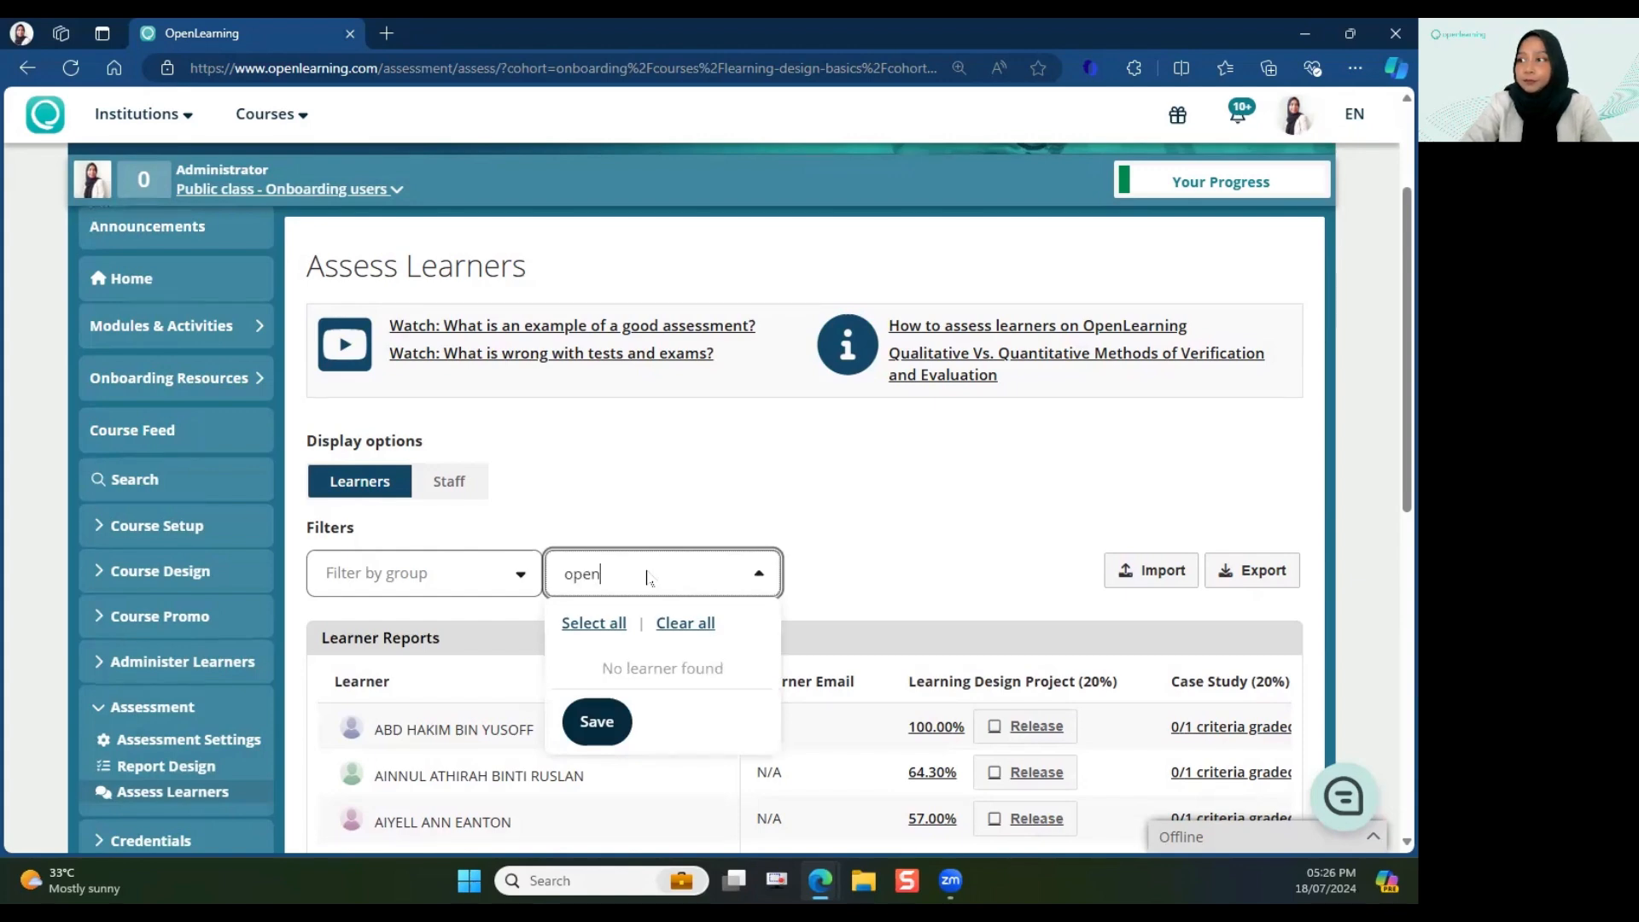
left_click(572, 680)
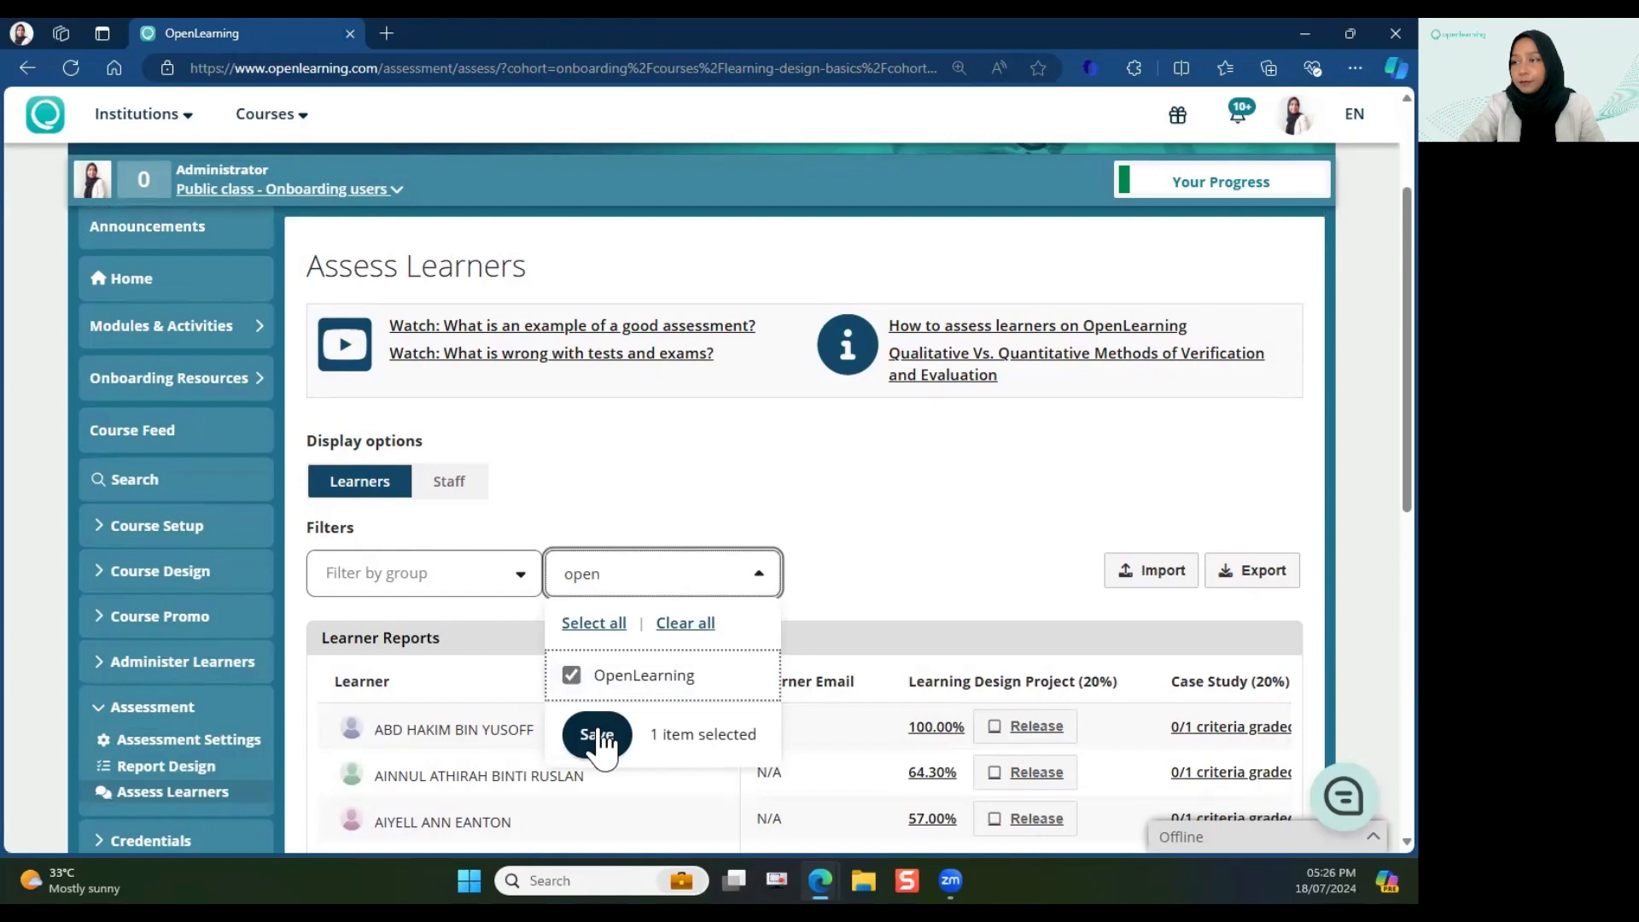
left_click(597, 735)
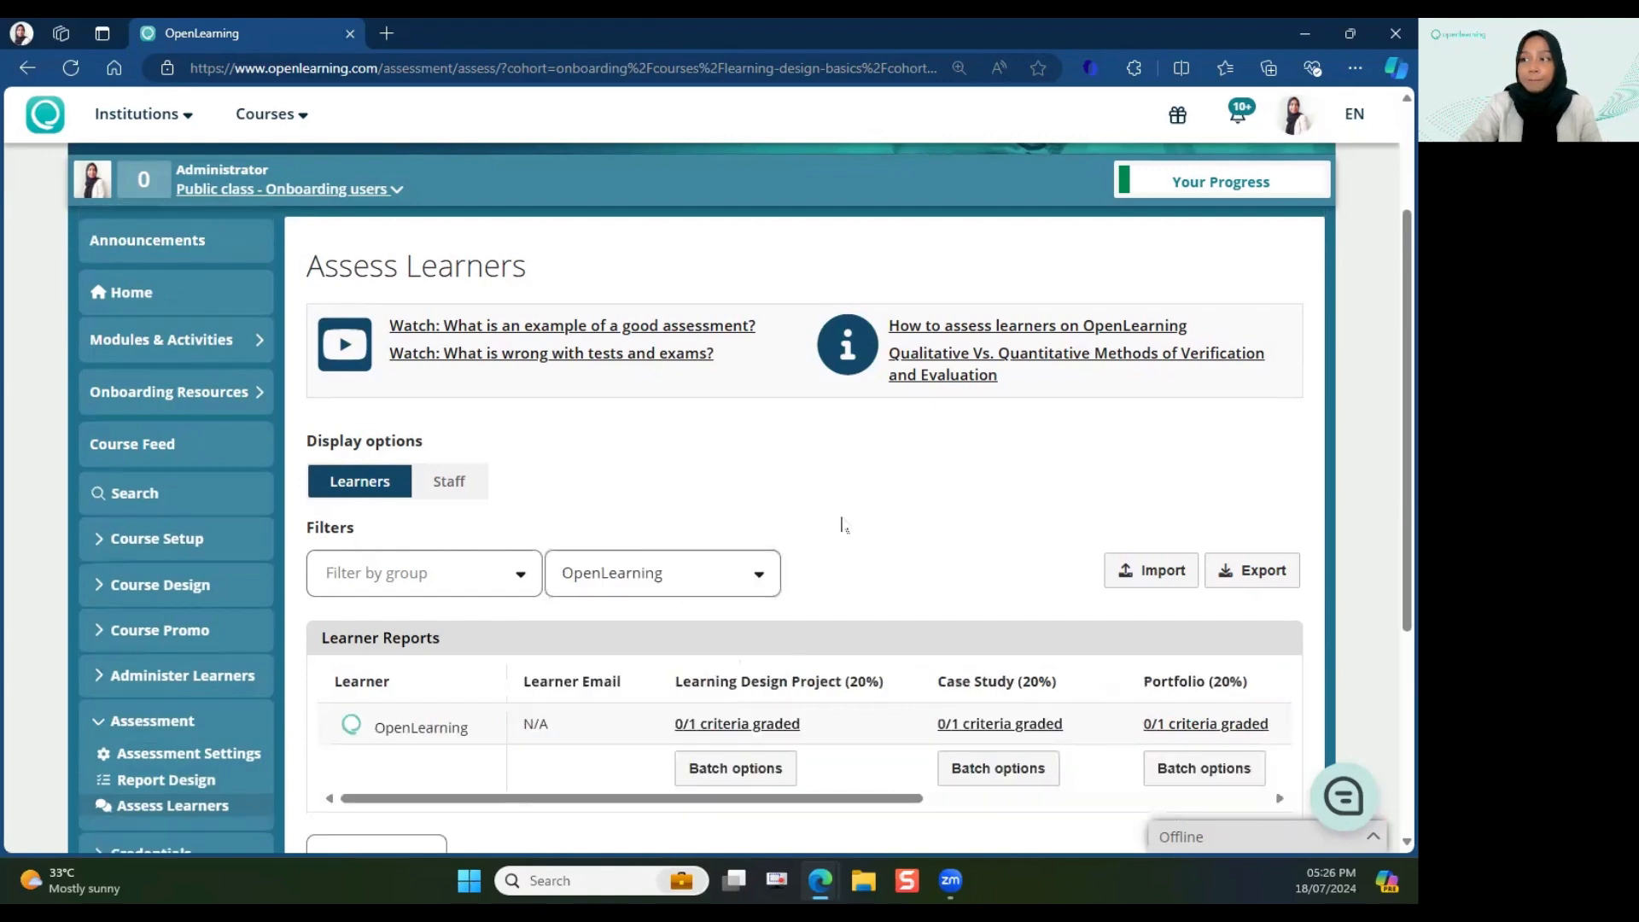
- Open the OpenLearning learner's Learning Activity report and expand the criterion about creating meaningful learning activities
scroll(945, 529, "down", 1)
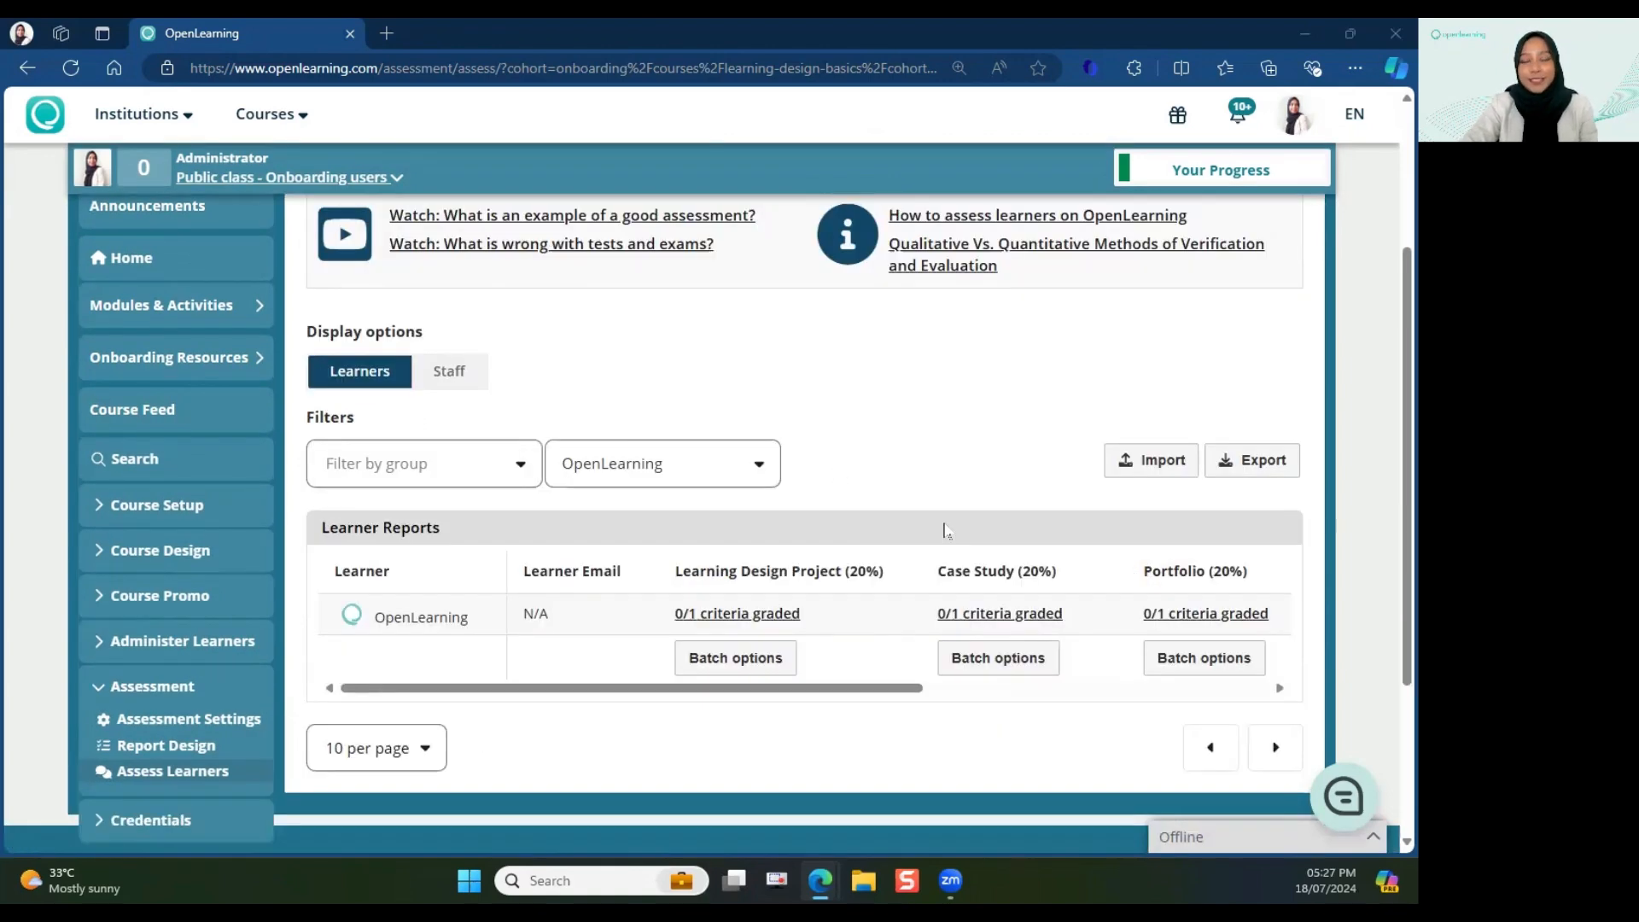
scroll(1130, 622, "right", 1)
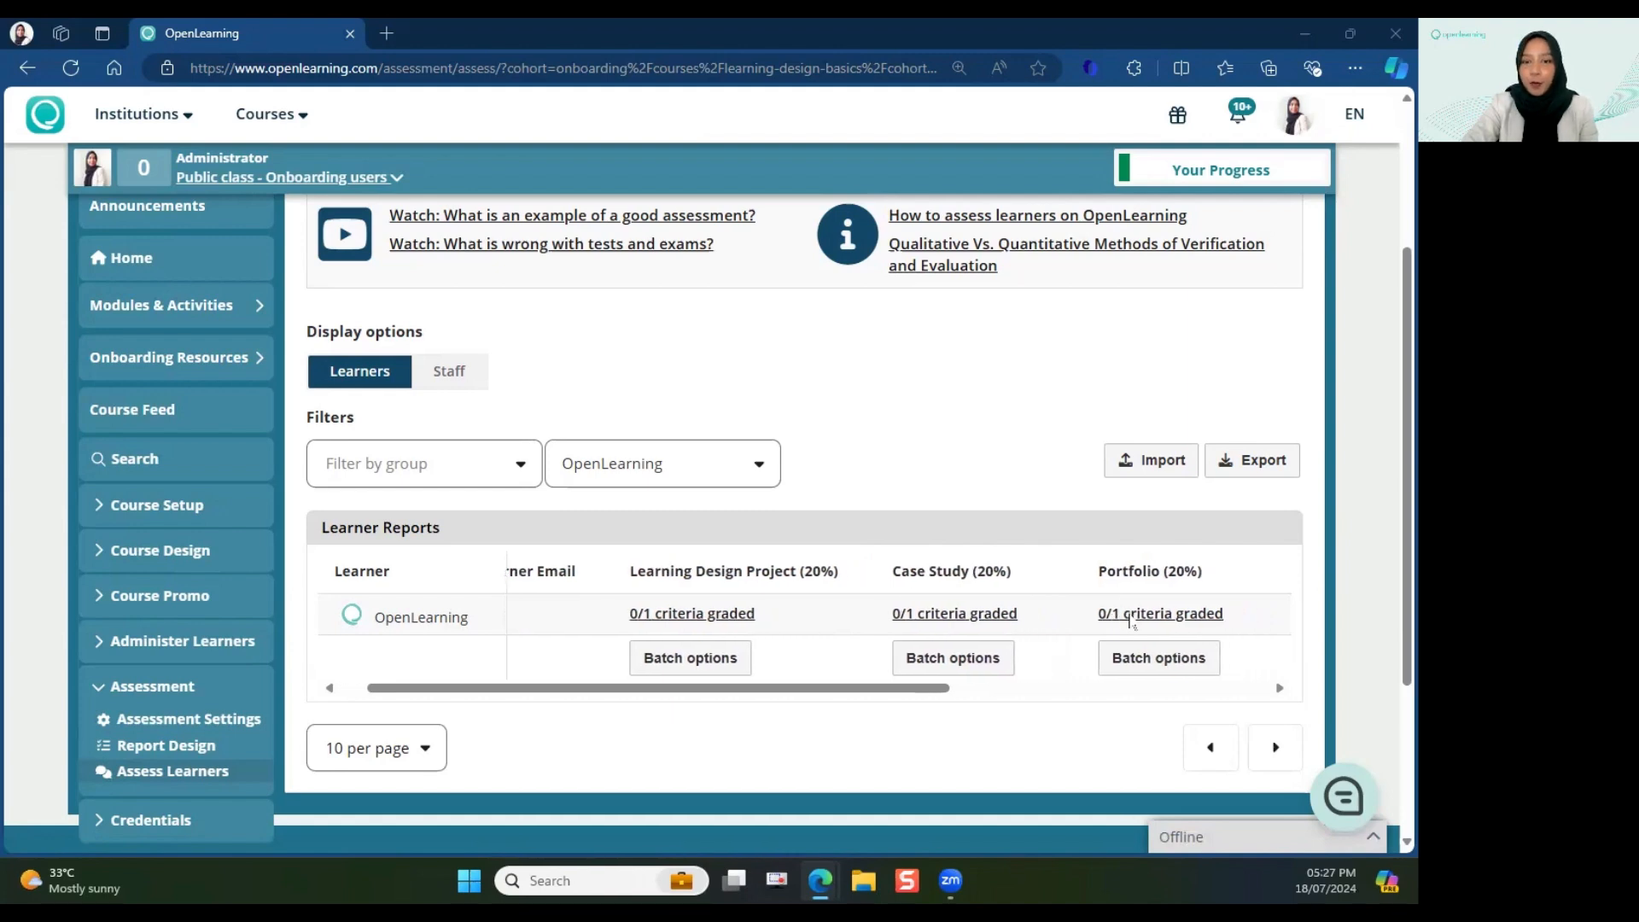
scroll(1129, 621, "right", 3)
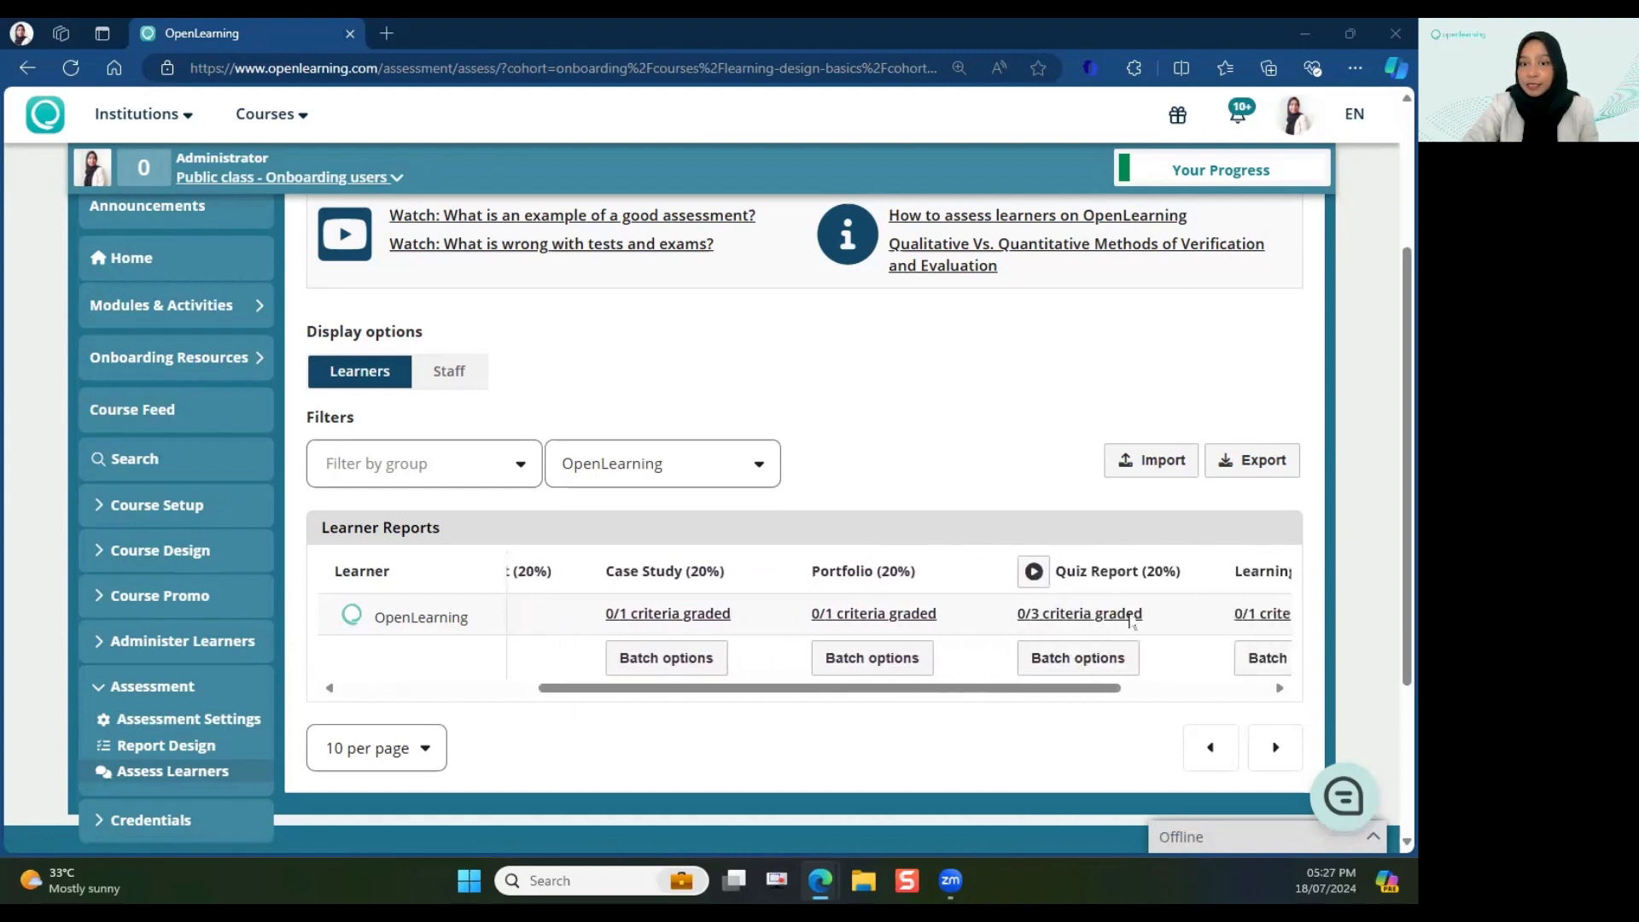
scroll(1129, 621, "right", 2)
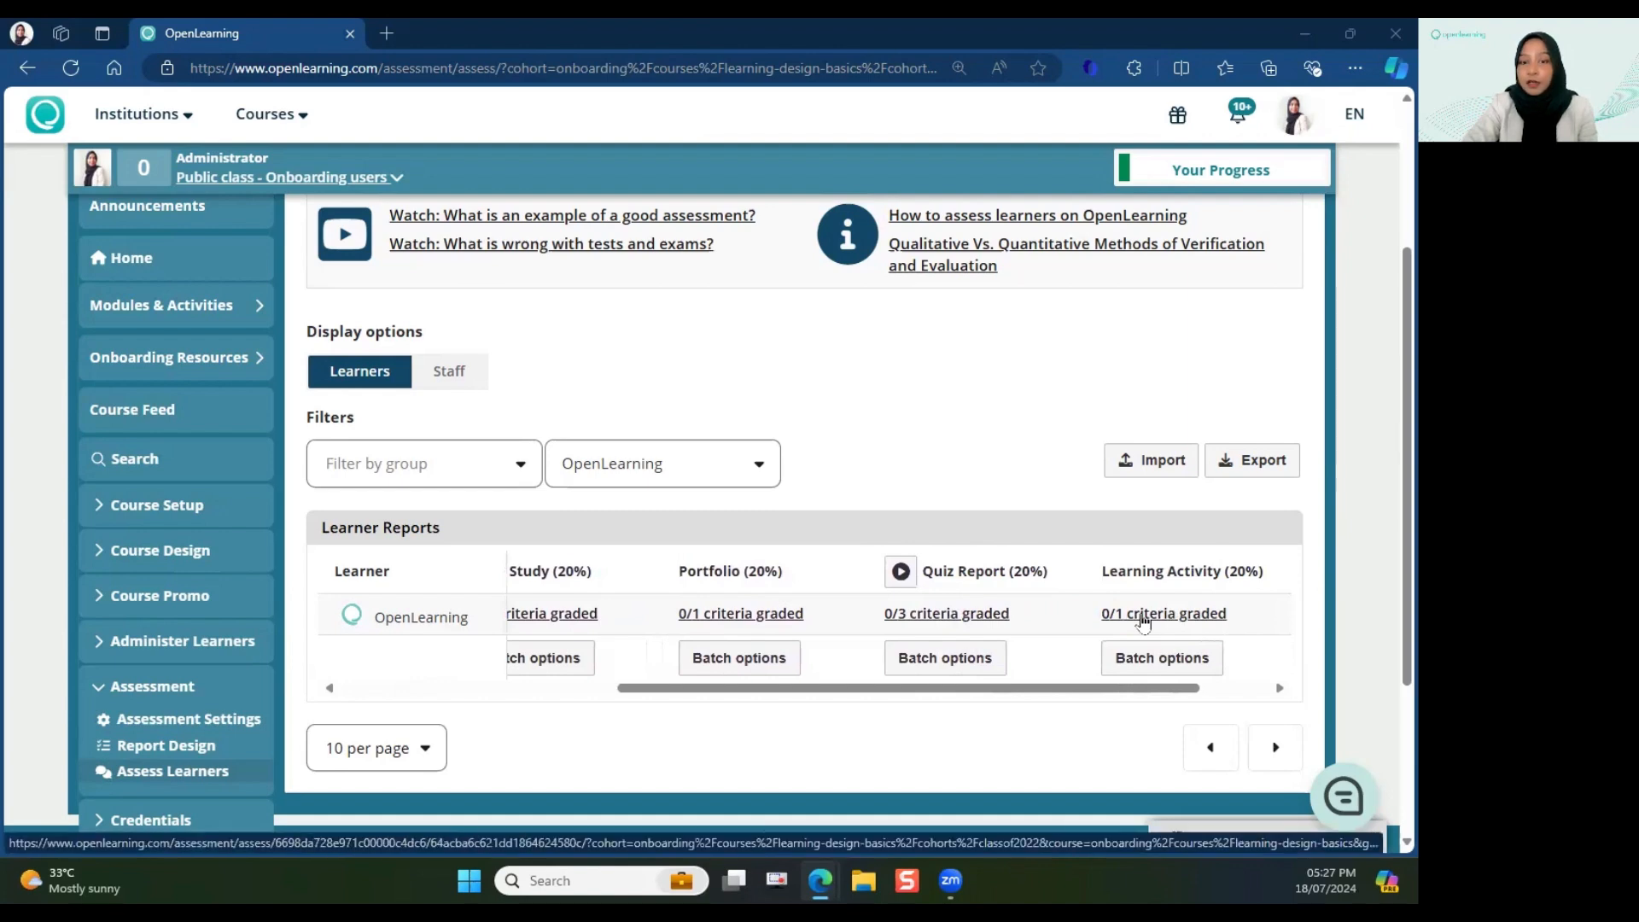
left_click(1144, 616)
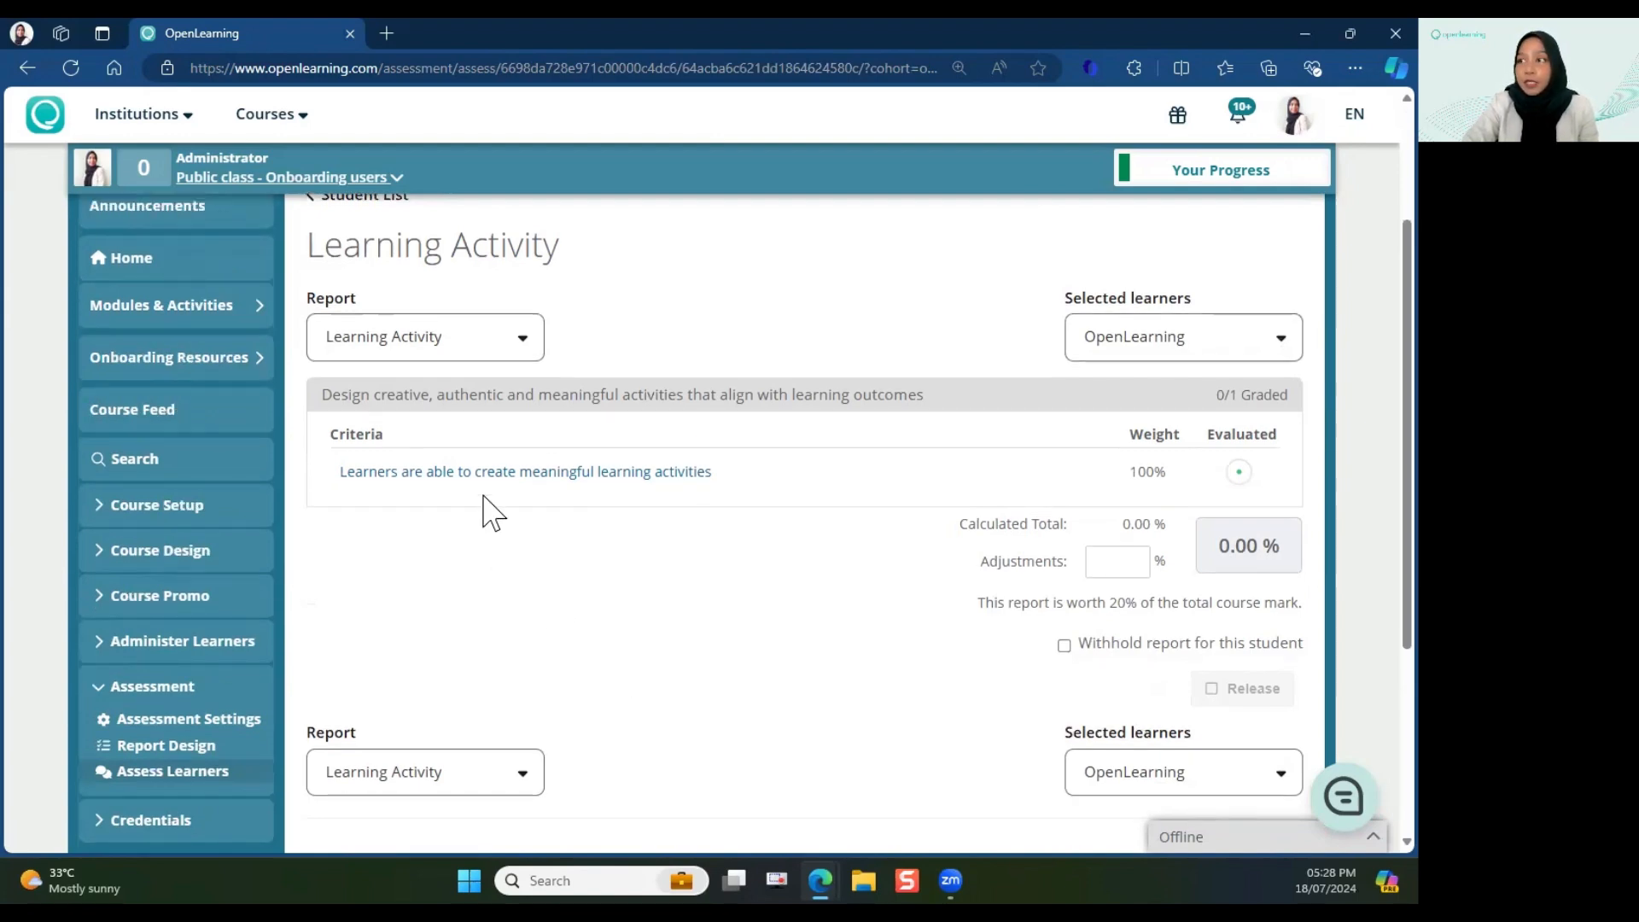
left_click(525, 472)
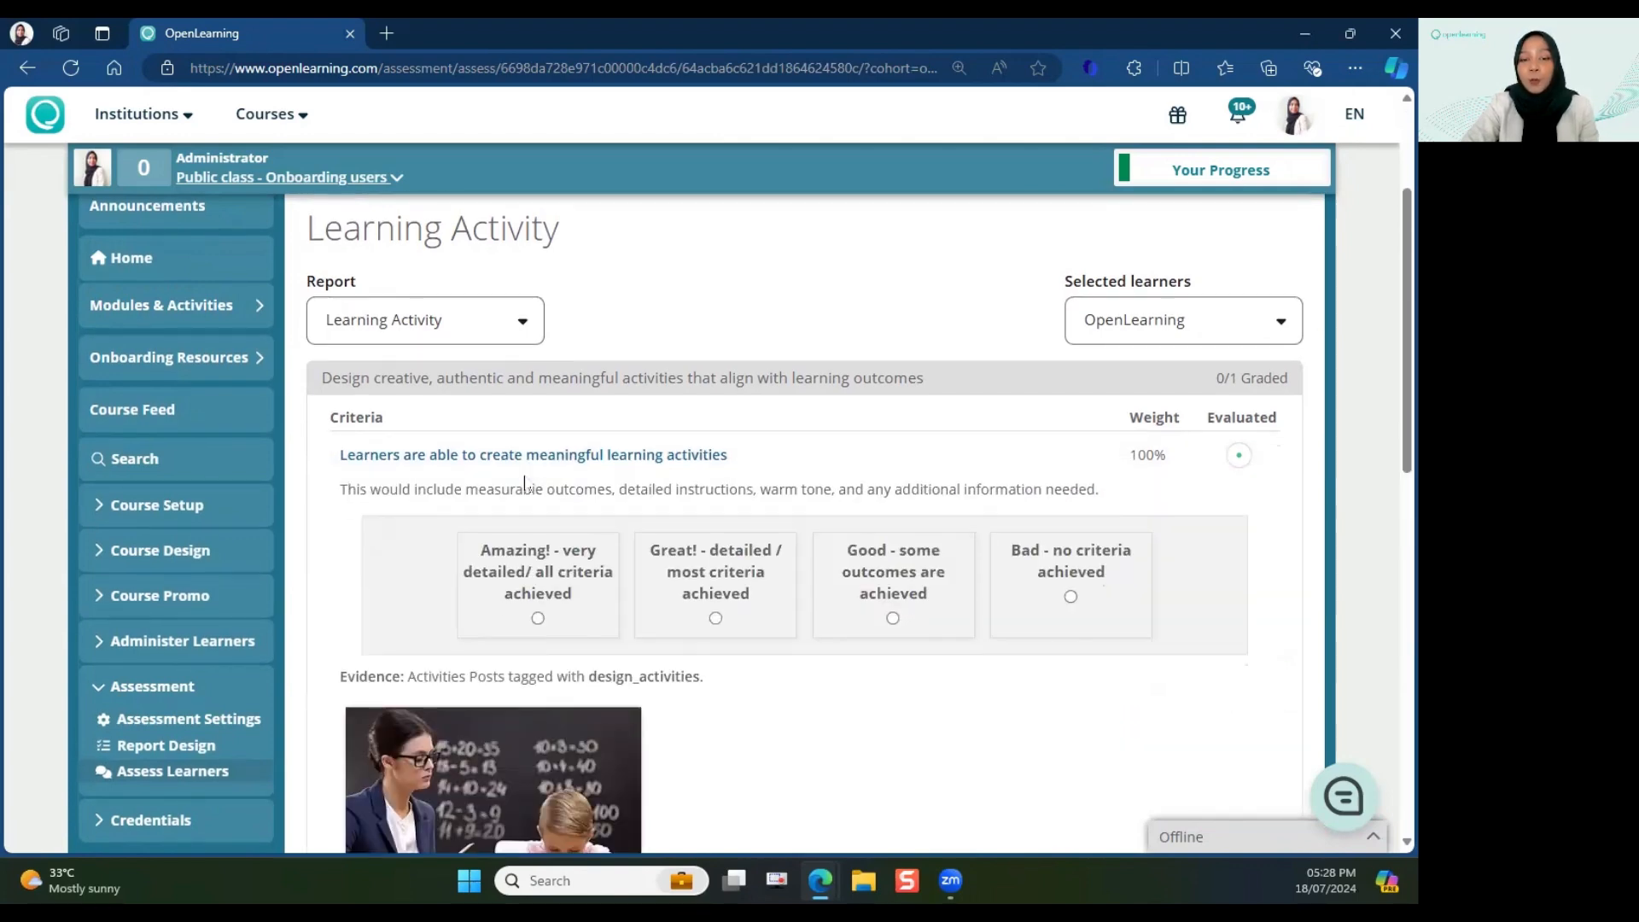
scroll(527, 484, "down", 1)
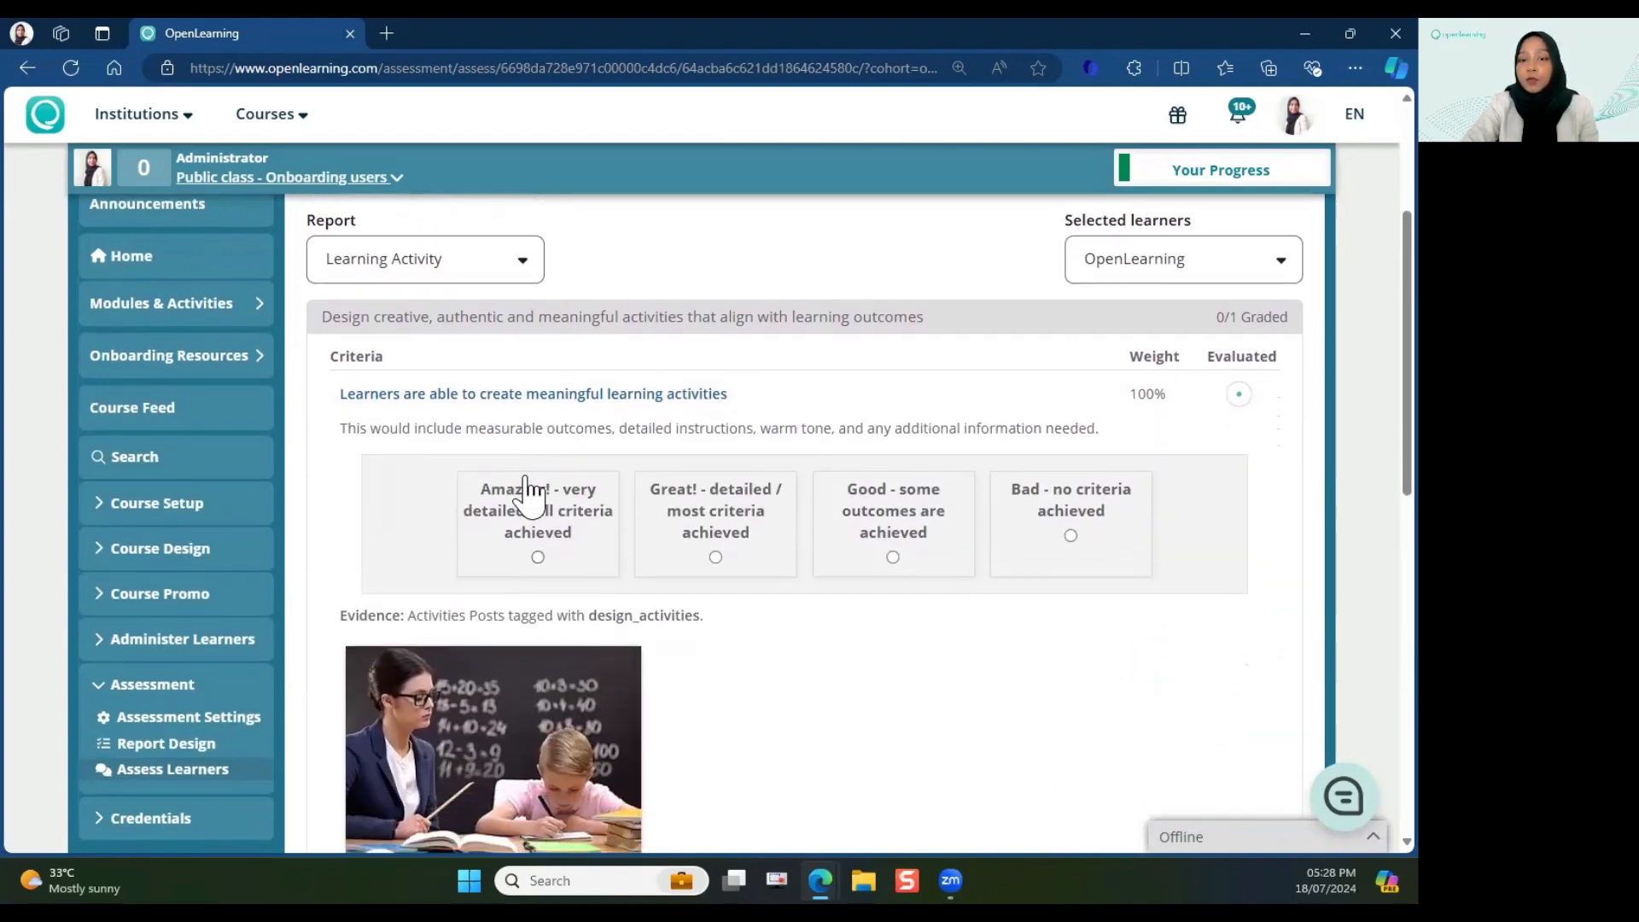
- Review the learner's submitted evidence post and grade the criterion as "Great! - detailed / most criteria achieved"
scroll(658, 566, "down", 1)
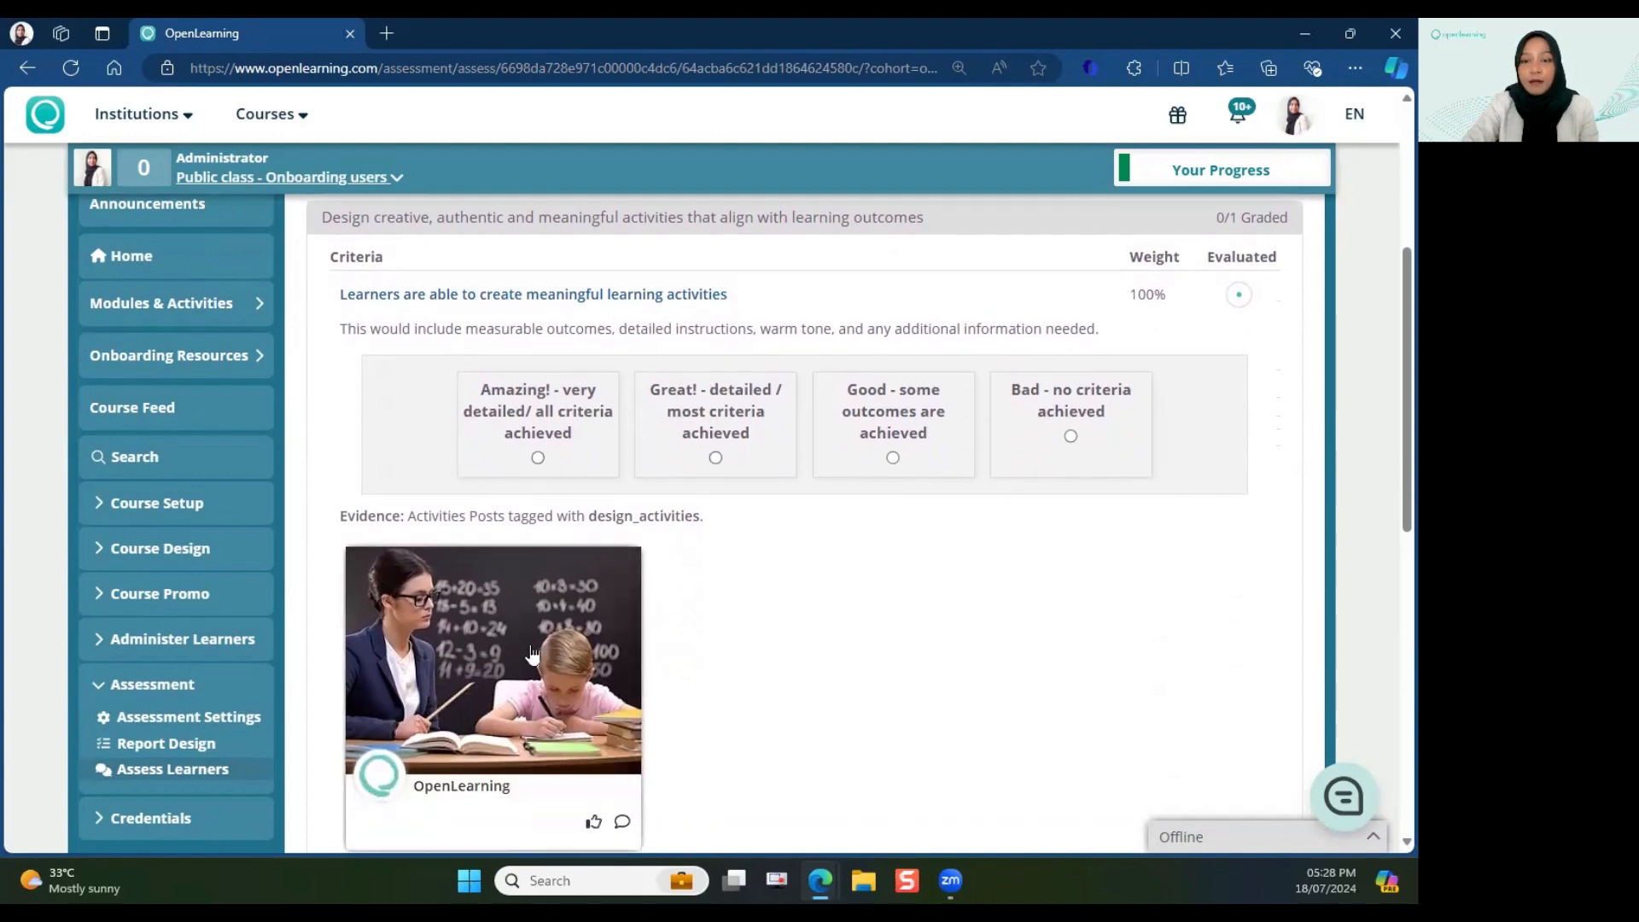
scroll(508, 649, "down", 1)
left_click(483, 646)
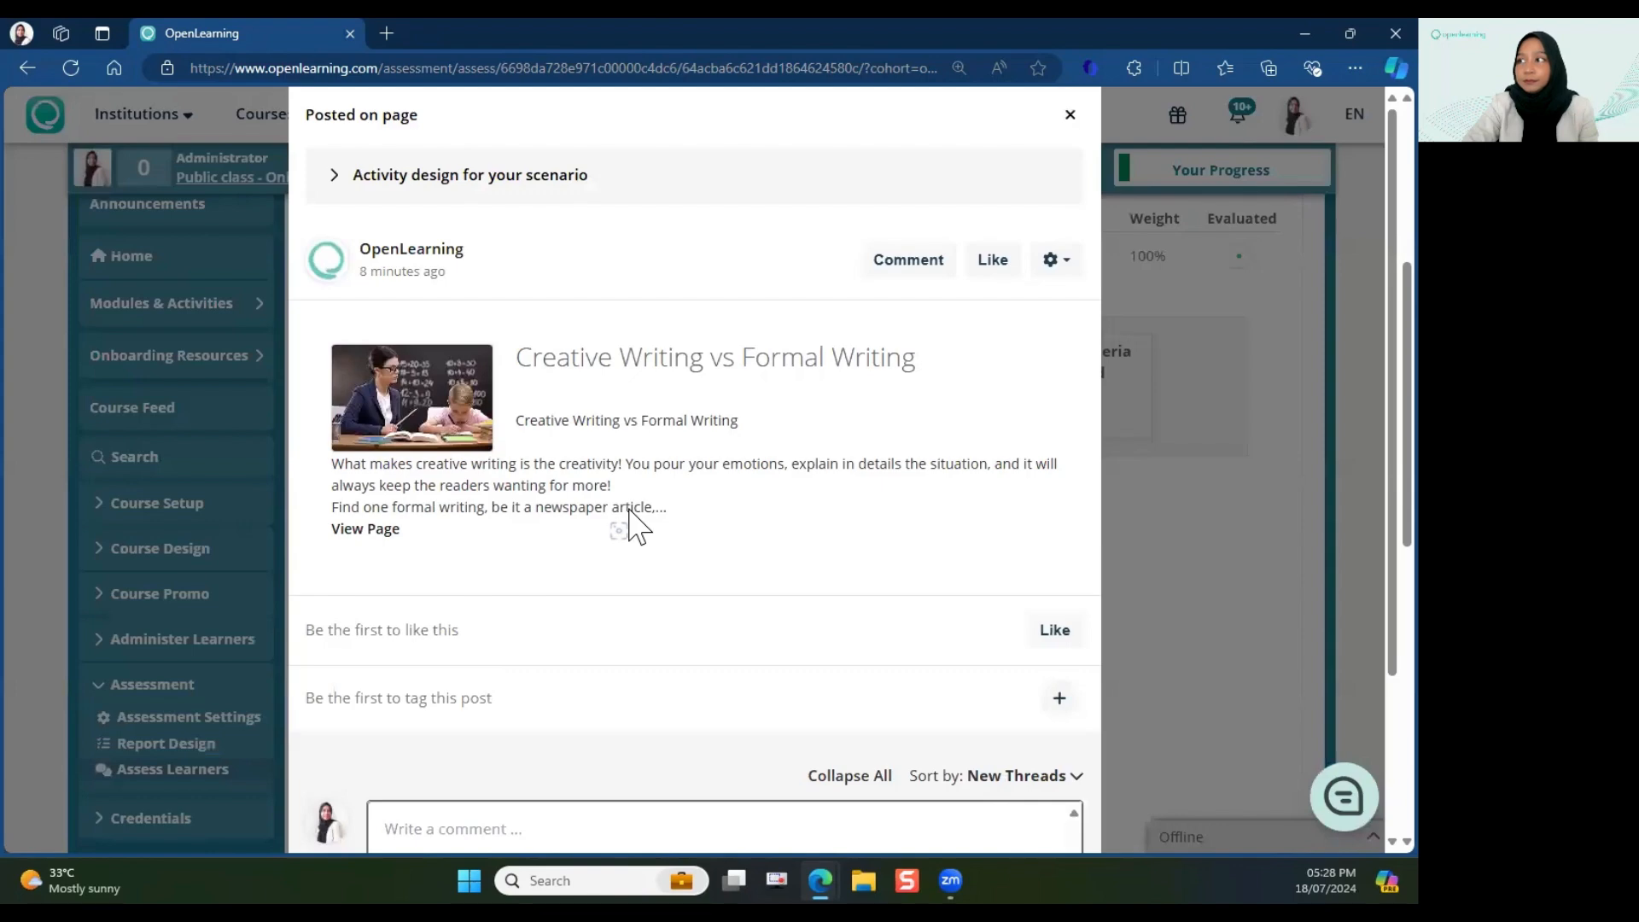
left_click(1069, 118)
left_click(688, 388)
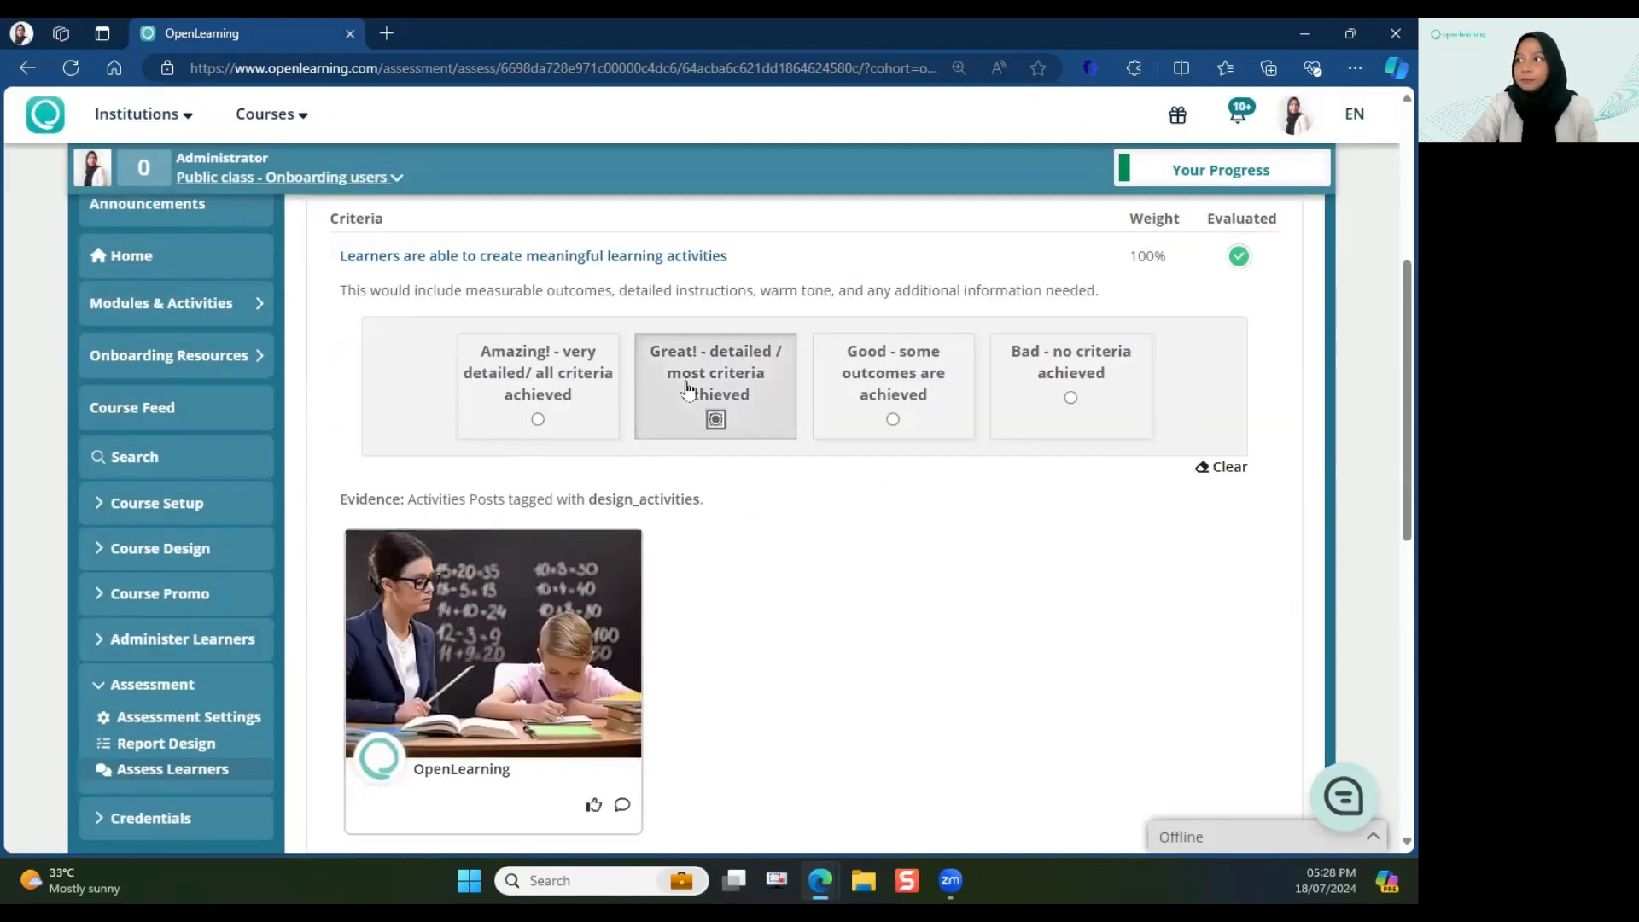
- Set a 5% adjustment on the learner's Learning Activity total and release the report to the learner
scroll(793, 527, "down", 1)
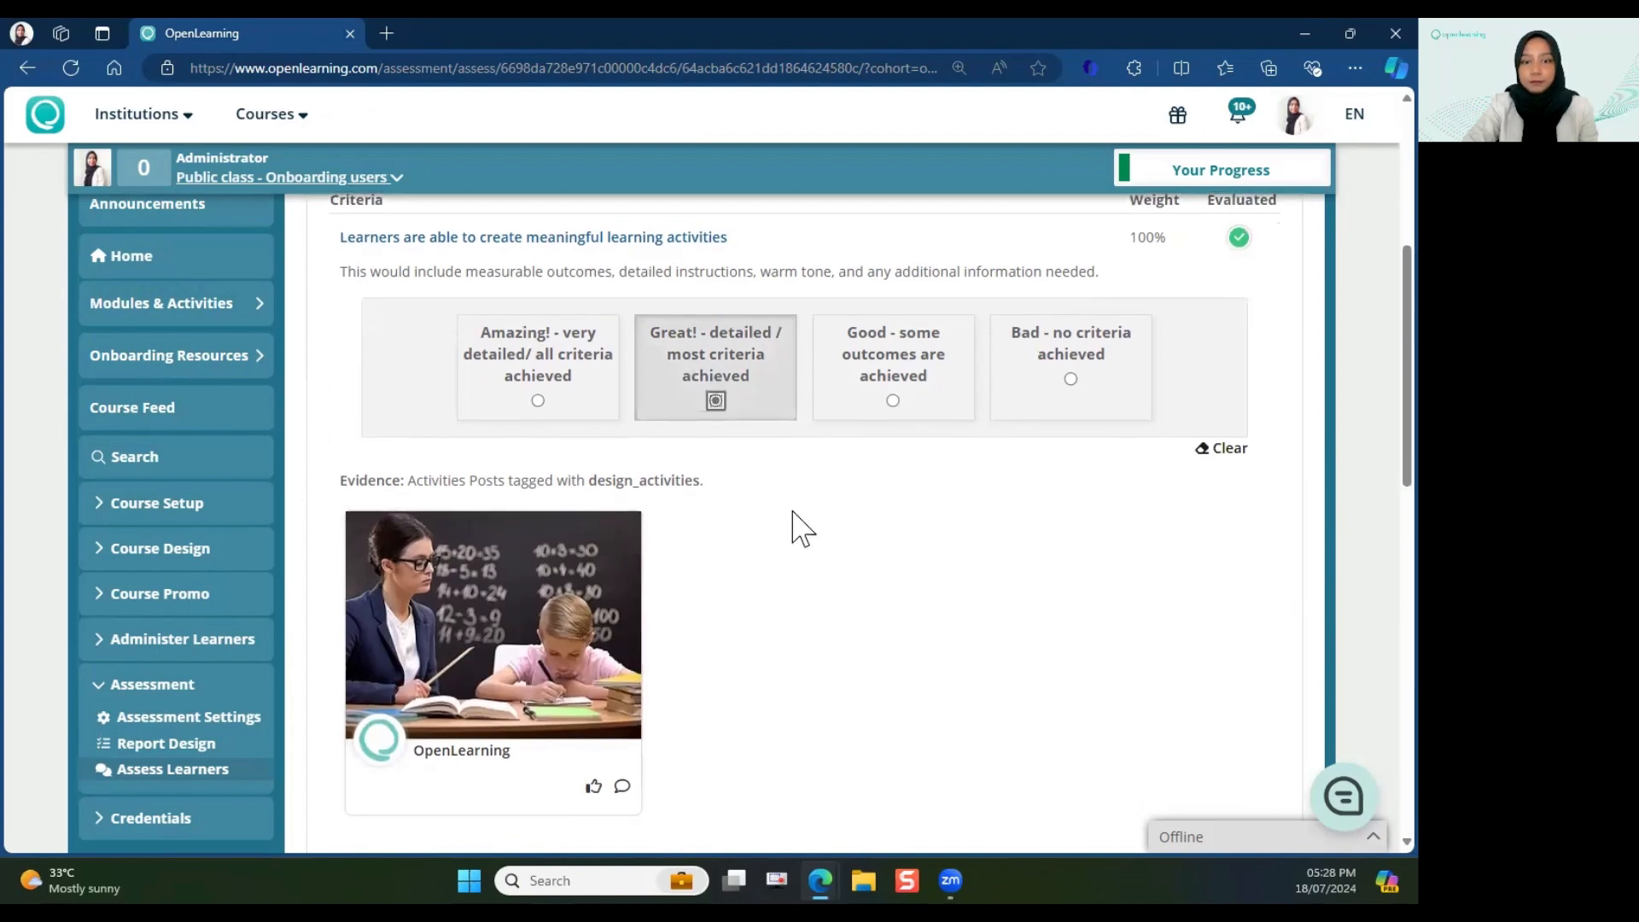
scroll(793, 526, "down", 3)
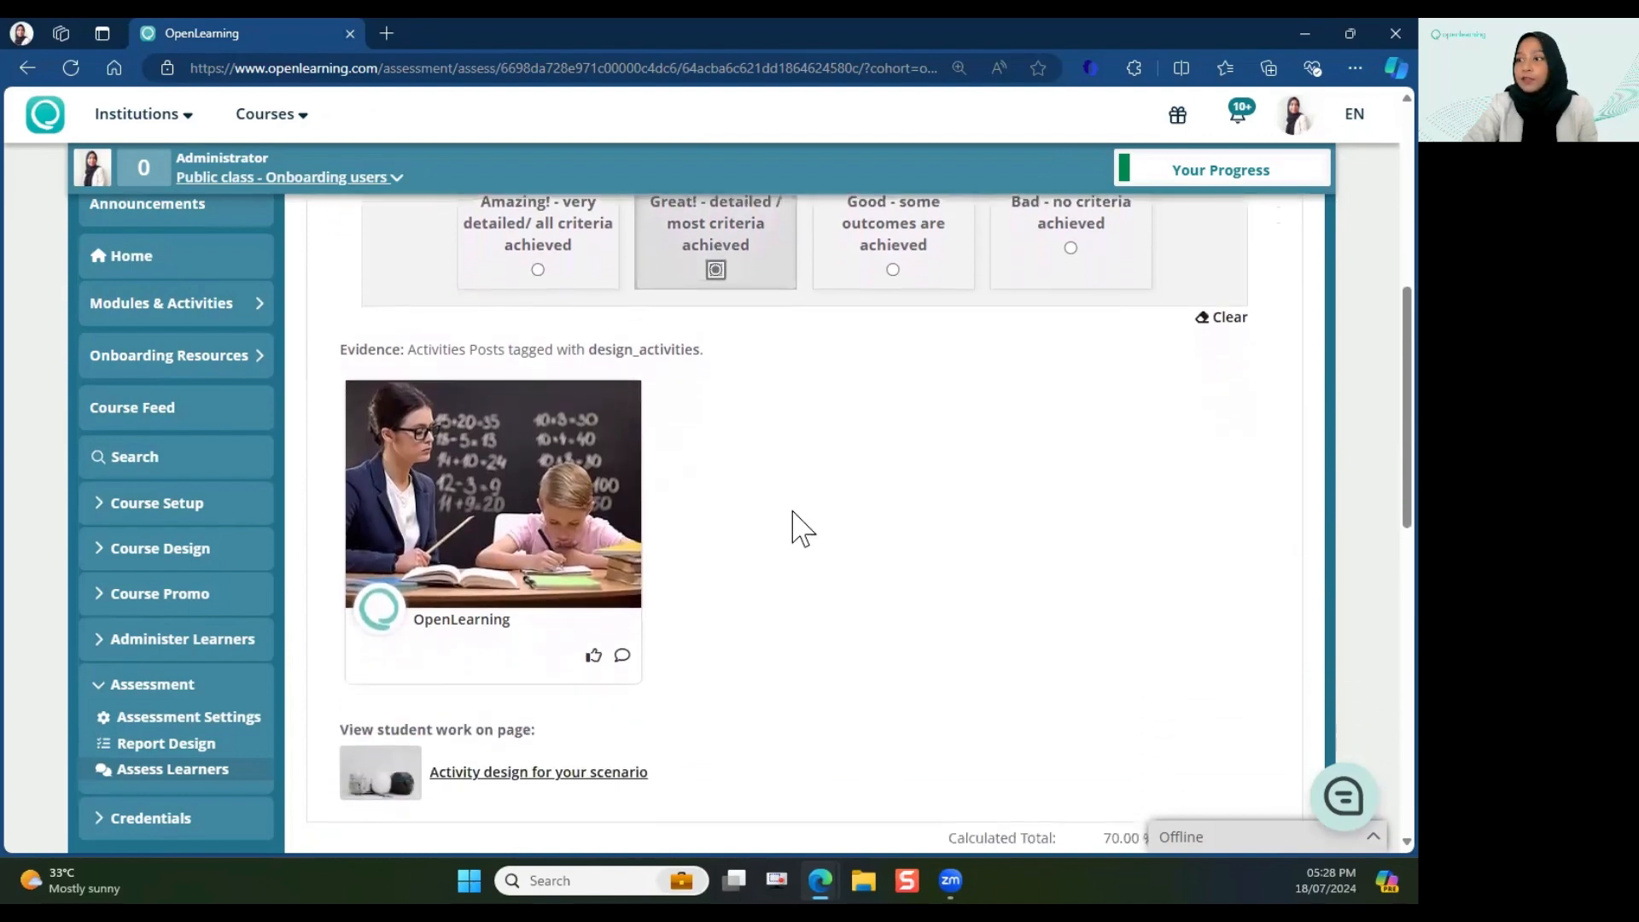
scroll(793, 512, "down", 4)
scroll(793, 527, "down", 6)
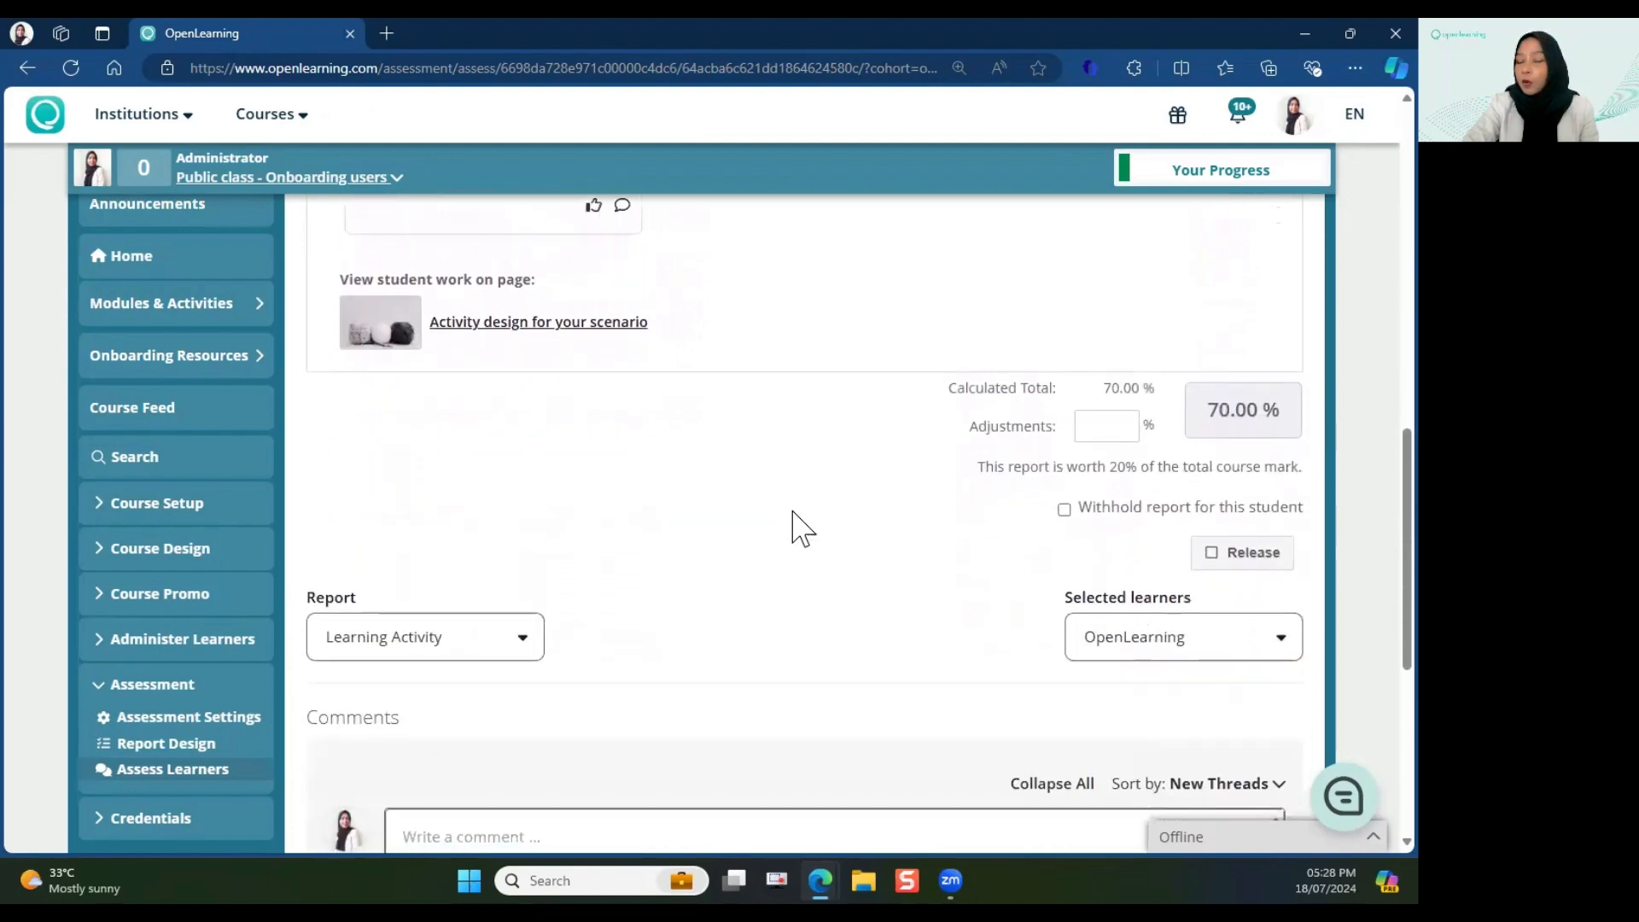
scroll(853, 476, "down", 4)
scroll(1144, 384, "up", 2)
left_click(1084, 327)
type("75")
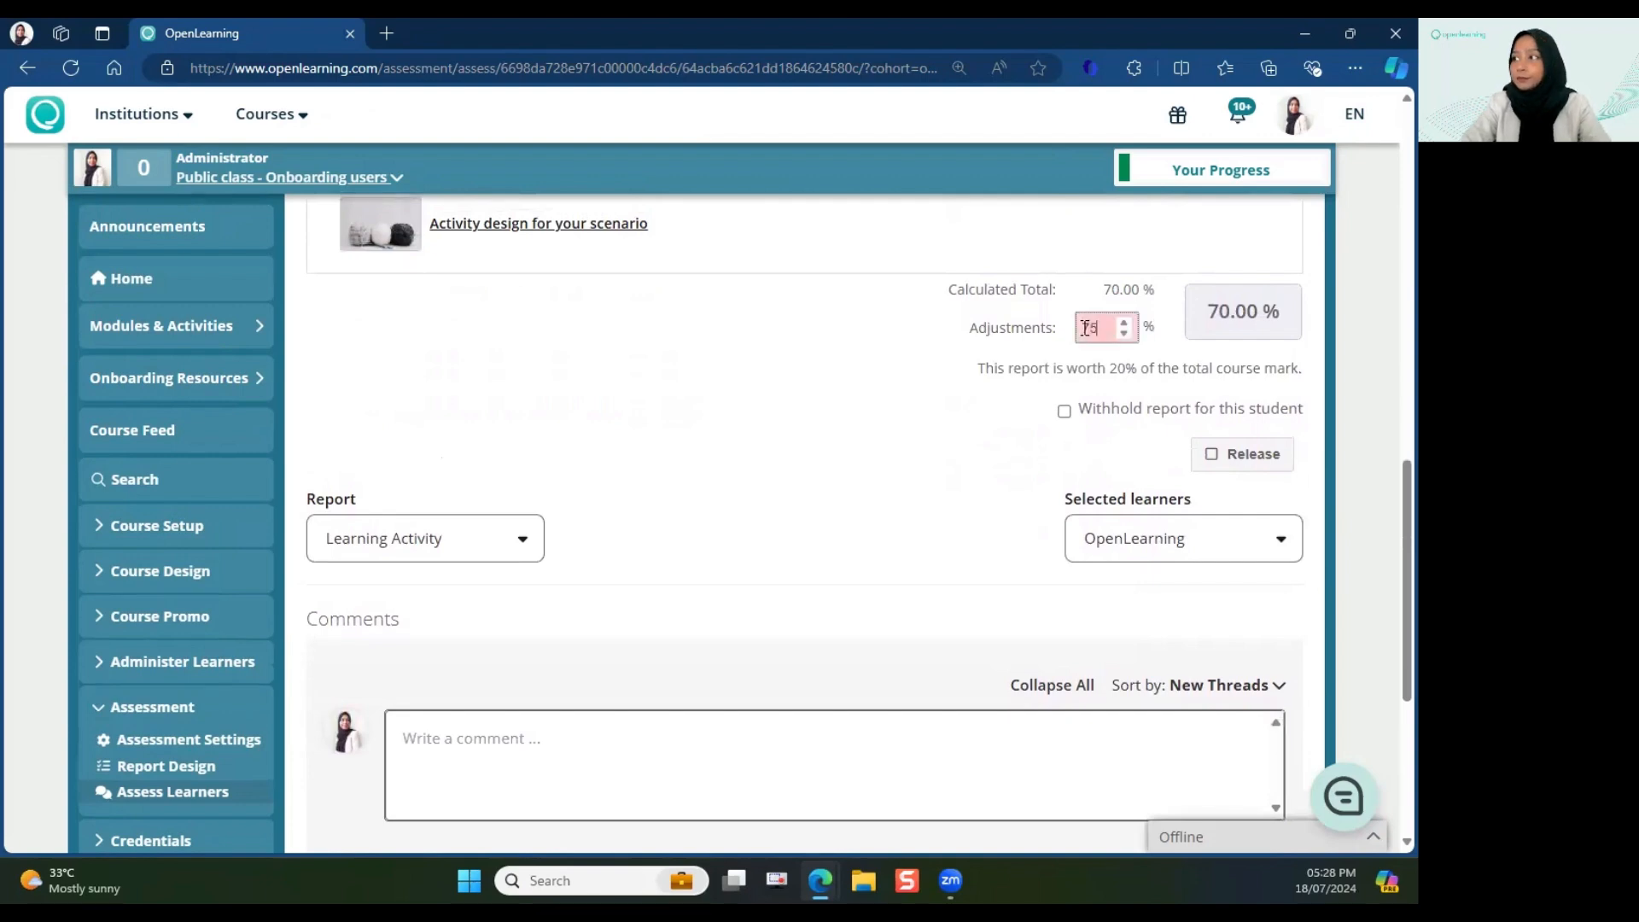
key("BackSpace")
key("BackSpace")
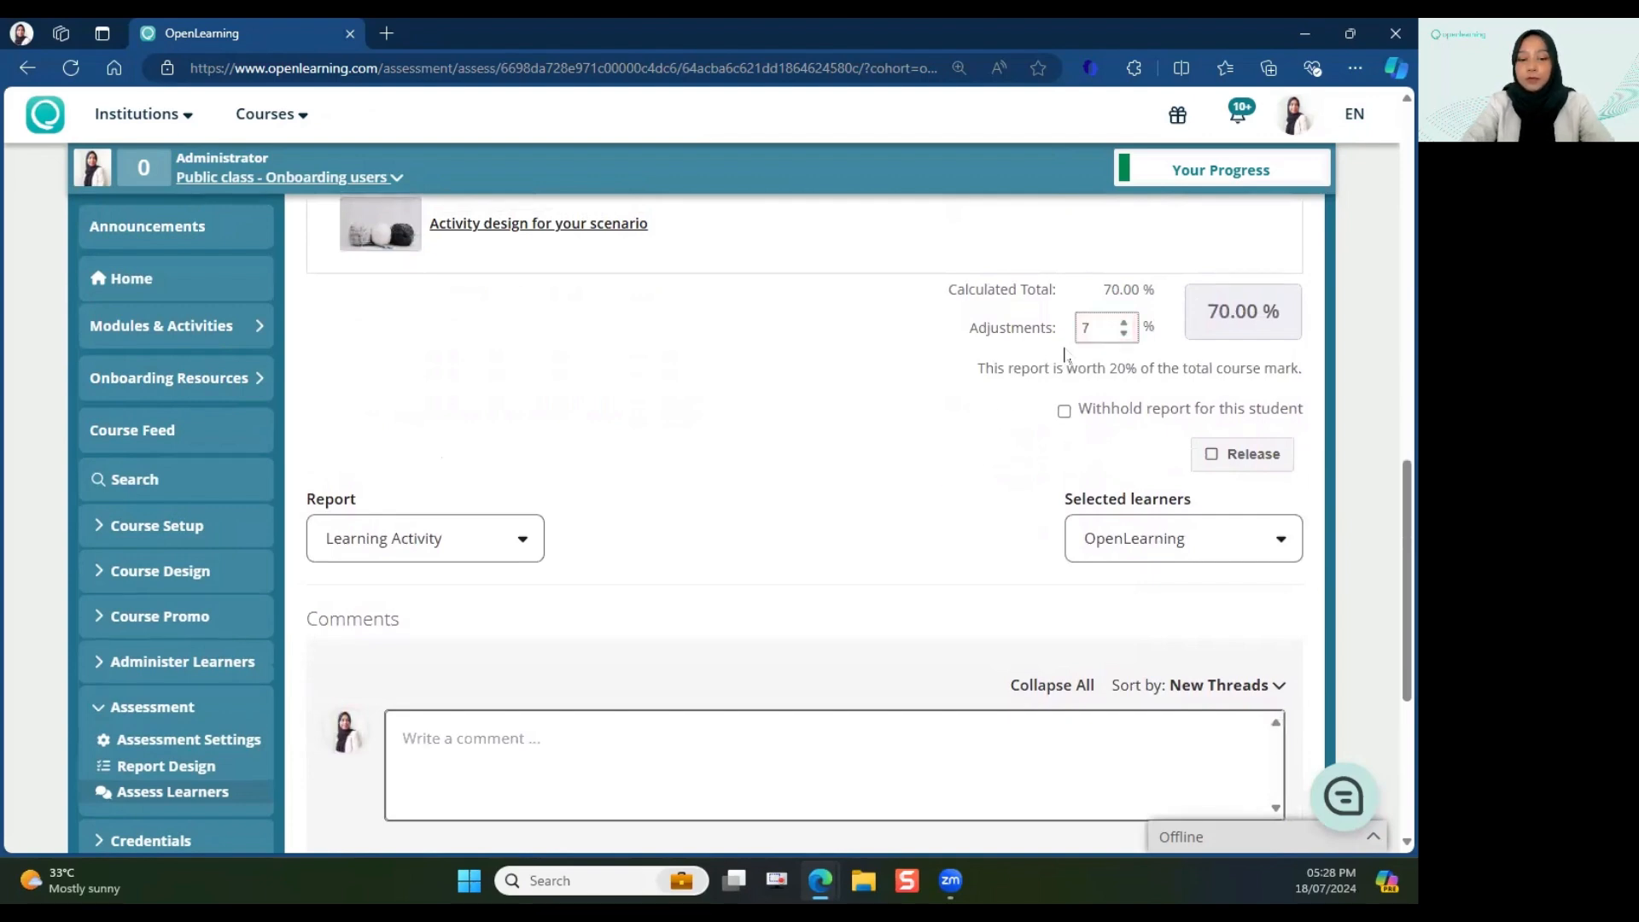
type("5")
left_click(972, 472)
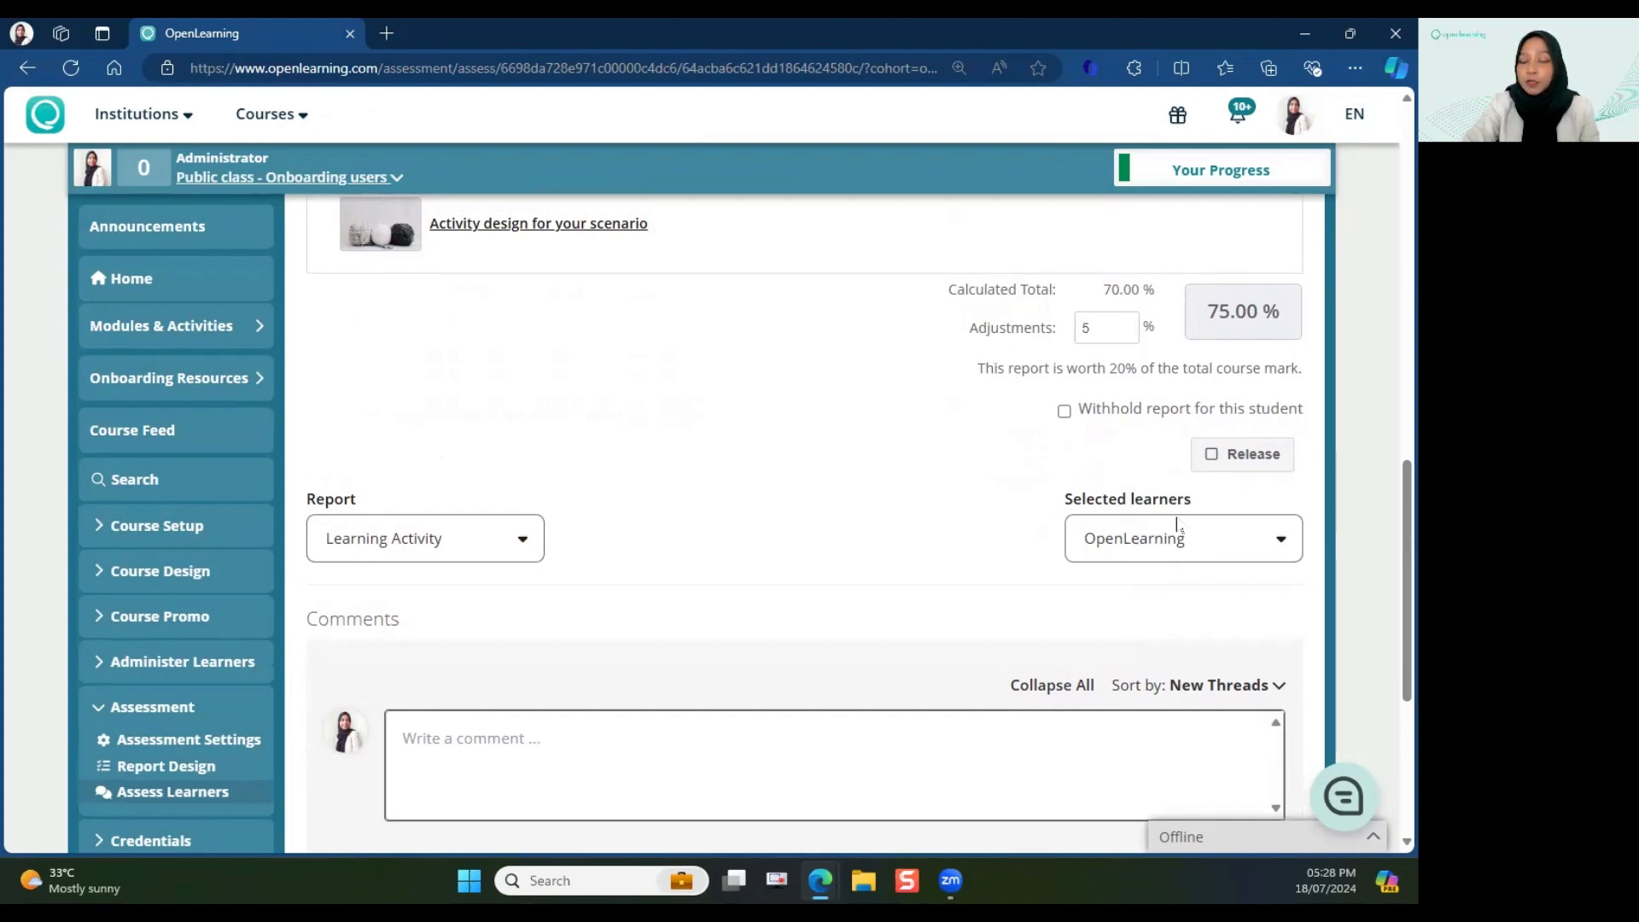
left_click(1224, 466)
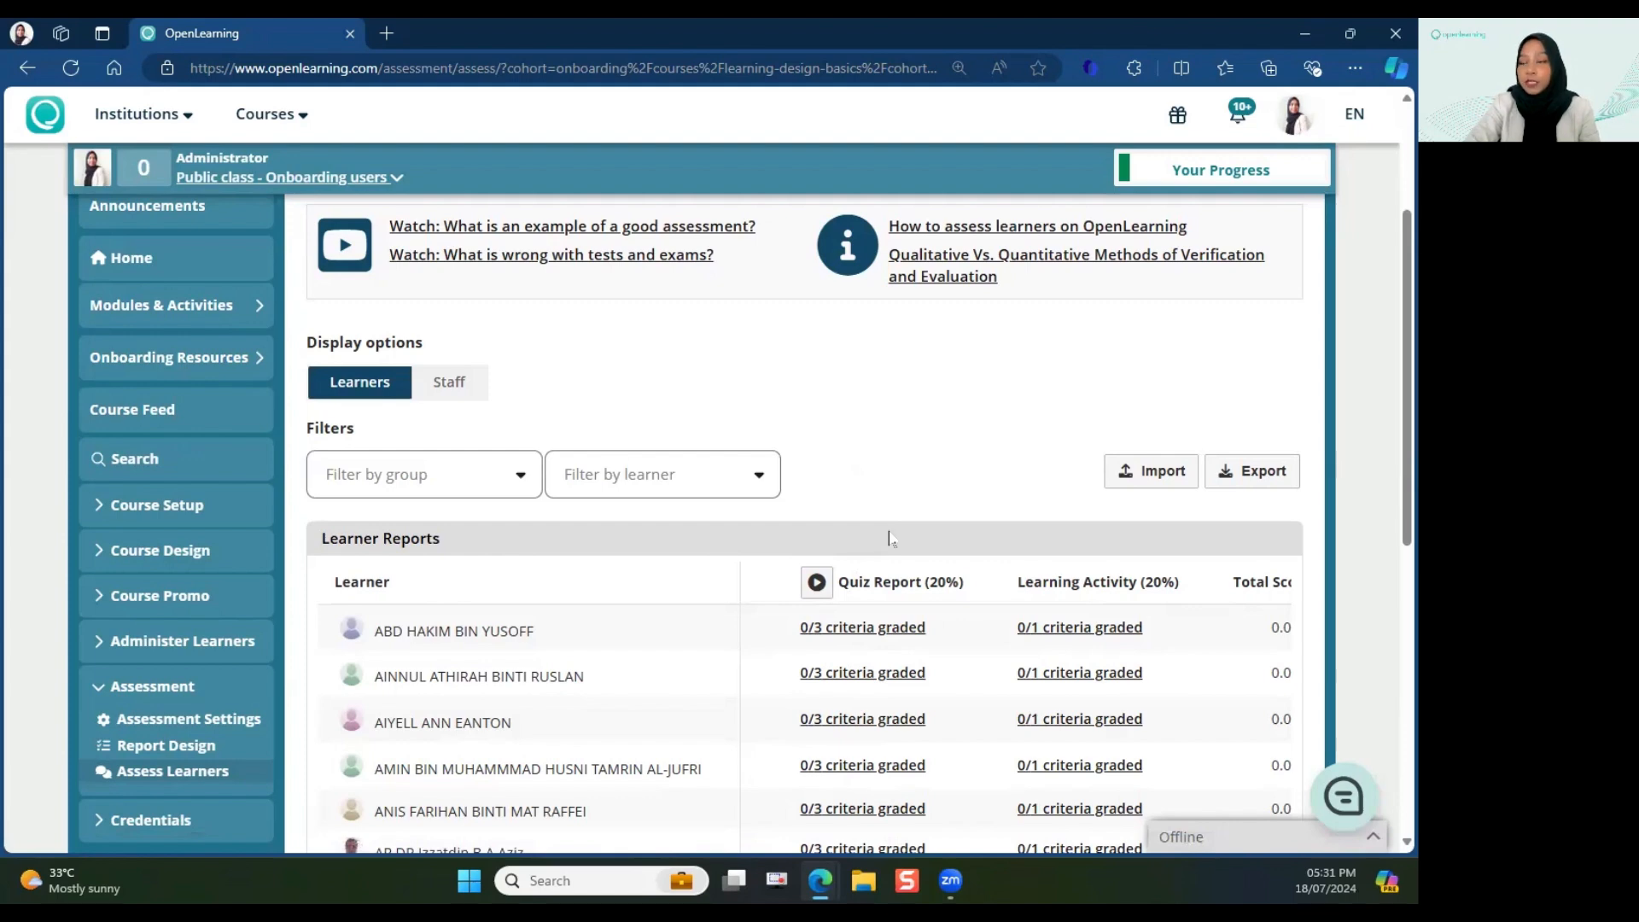
- Run automatic grading on the Quiz Report and choose "Release all results now" for the whole report
left_click(817, 585)
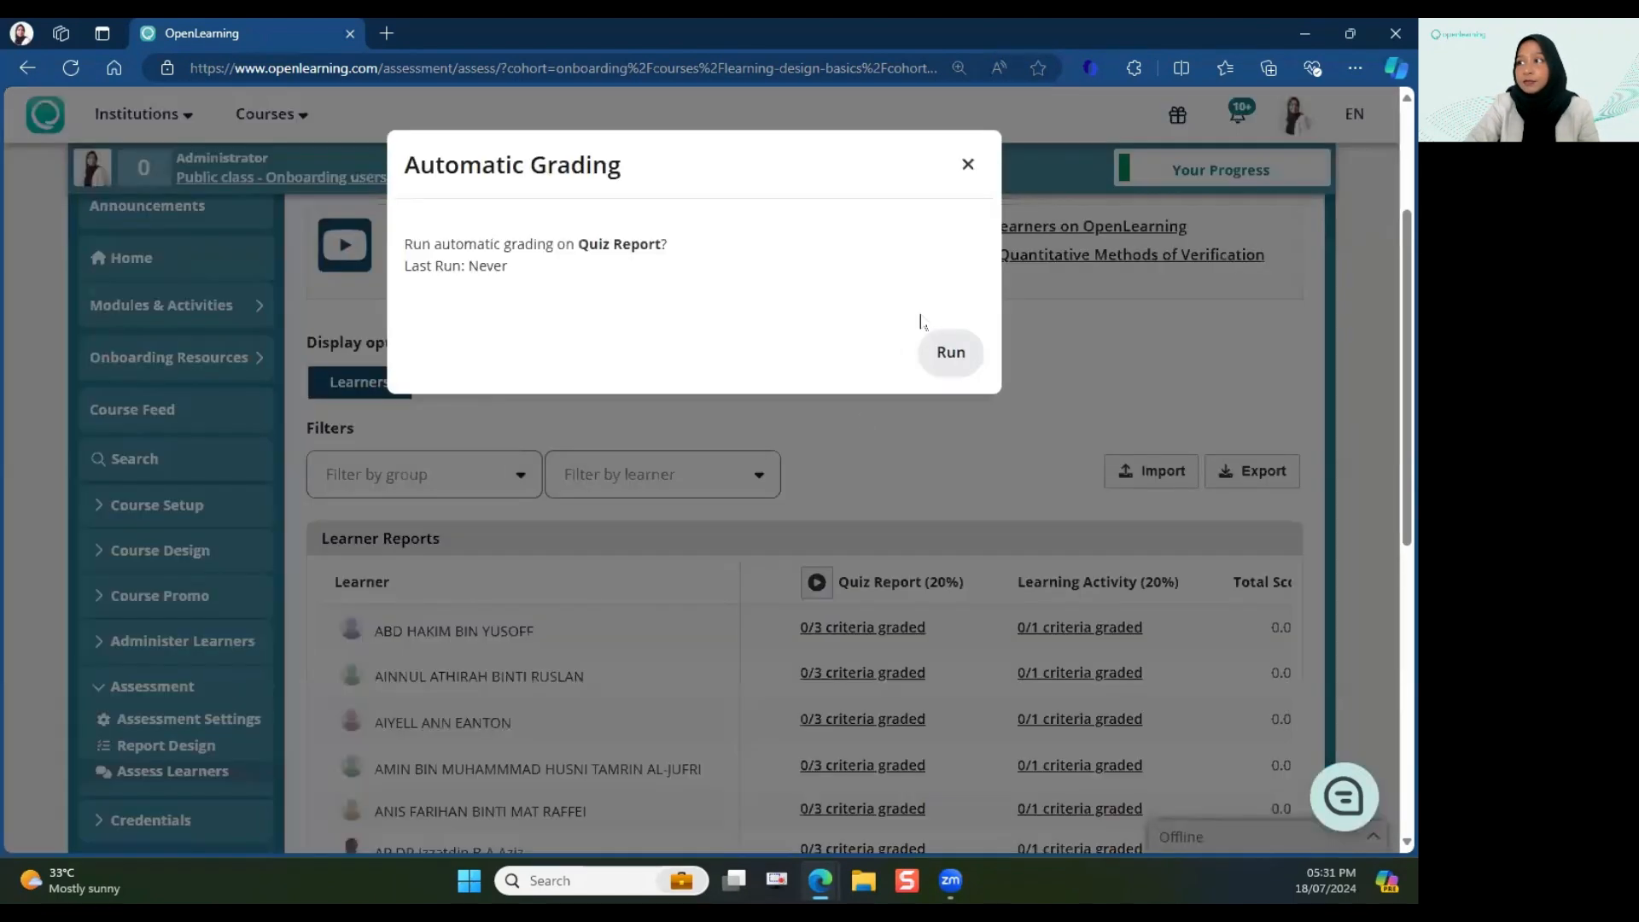
left_click(945, 353)
scroll(1029, 467, "down", 4)
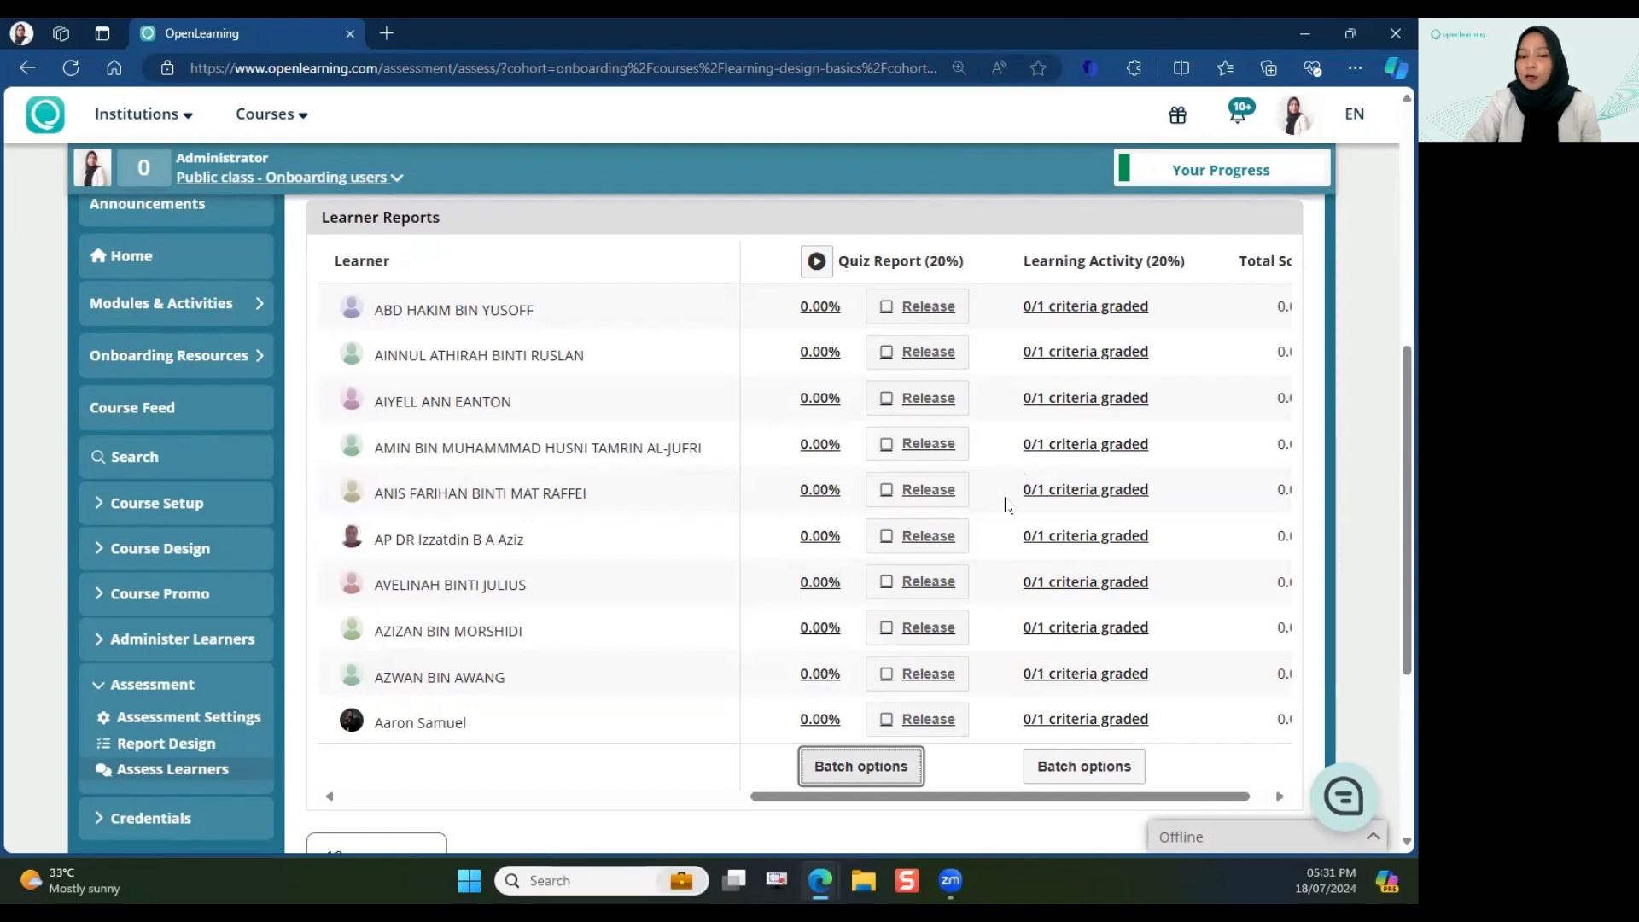
left_click(860, 768)
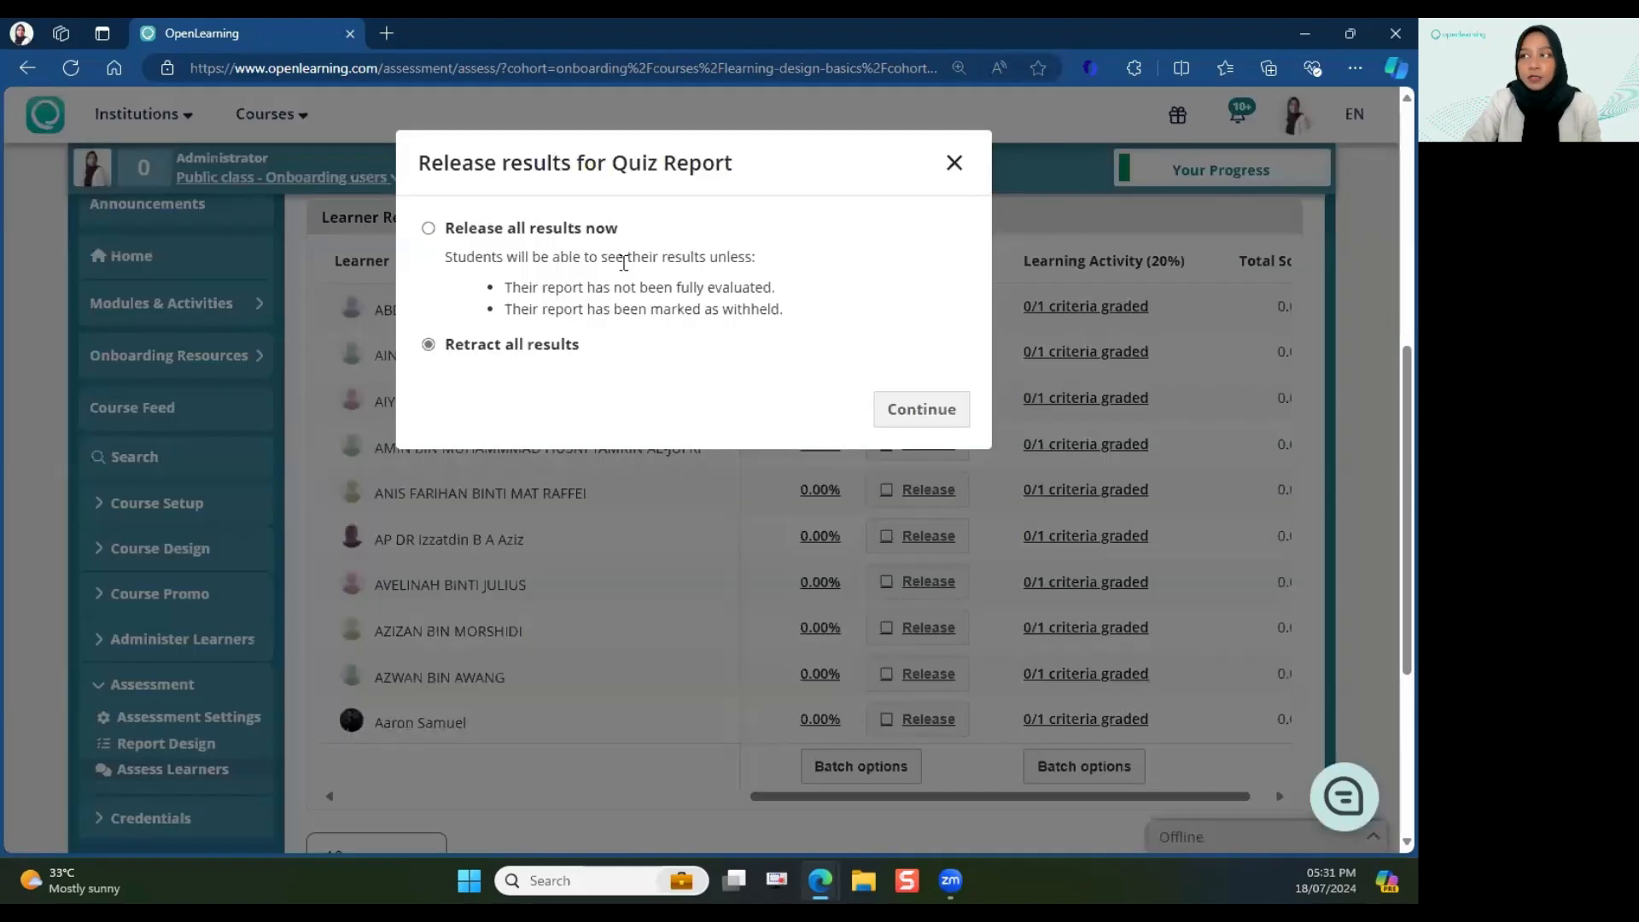
left_click(584, 227)
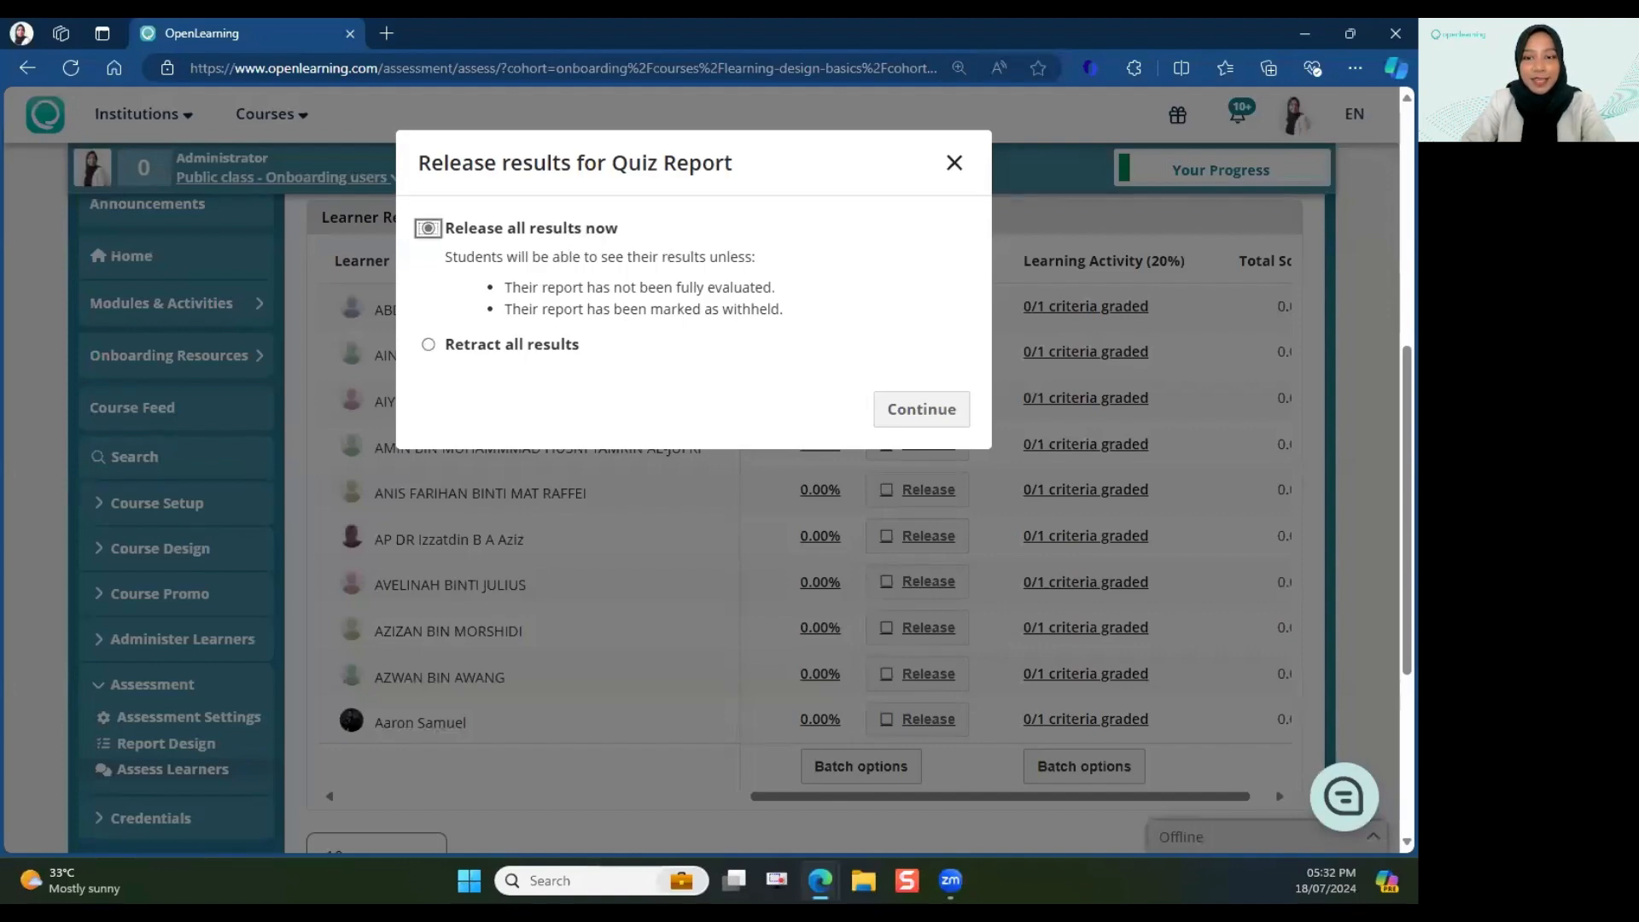